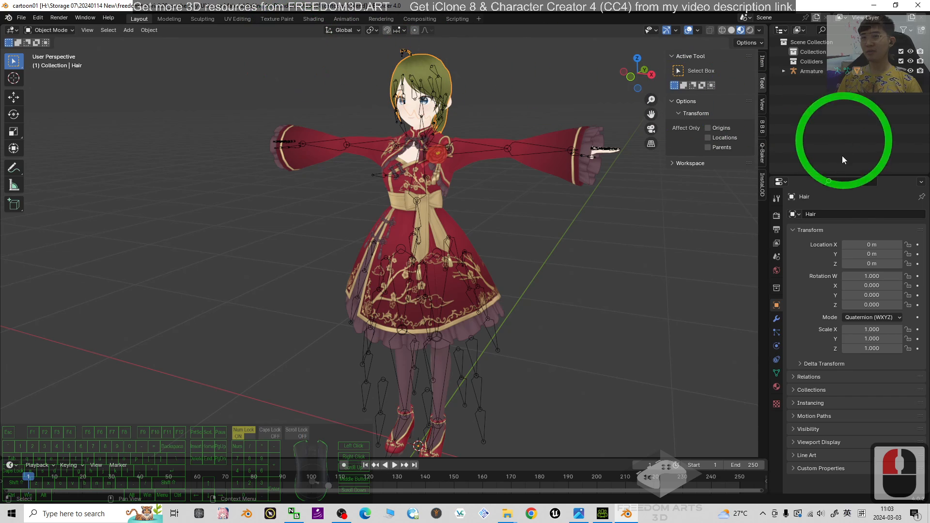
Select the avatar's body mesh and look through the list of materials assigned to it.
click(426, 103)
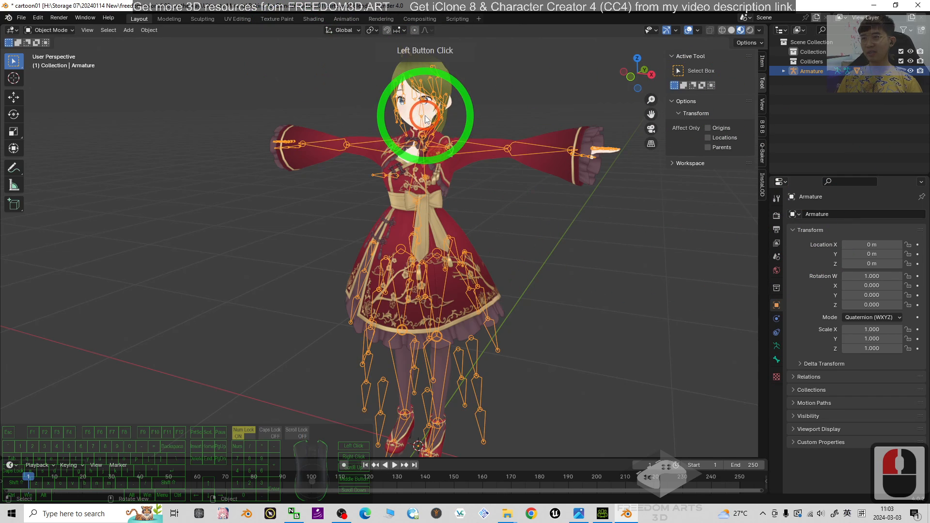
click(486, 159)
click(776, 385)
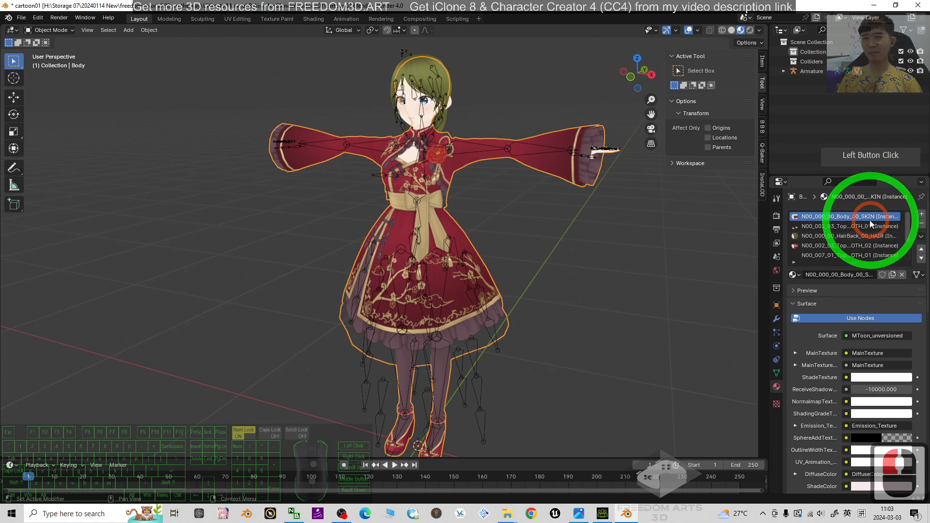
scroll(803, 228, down, 3)
scroll(811, 236, up, 3)
click(813, 226)
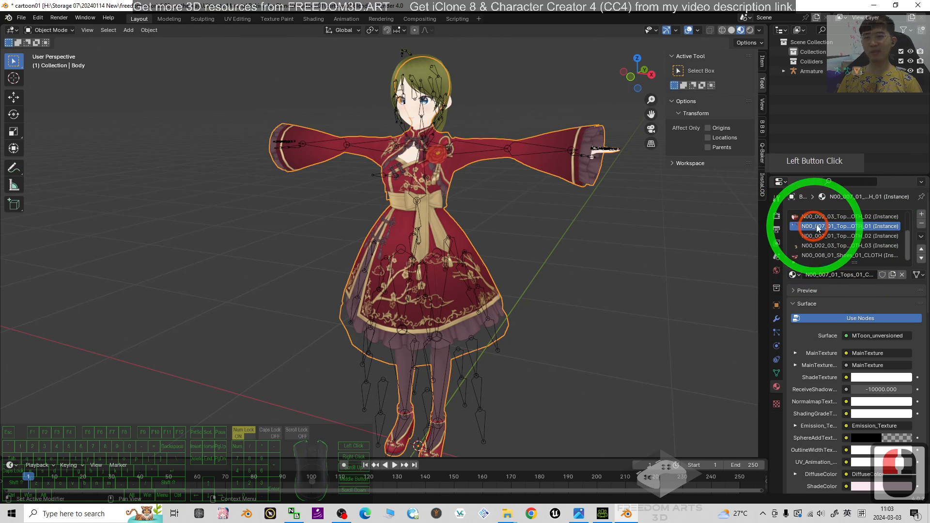
Switch to File Explorer and view the avatar's separate texture images in the cartoon01.fbm folder.
click(490, 509)
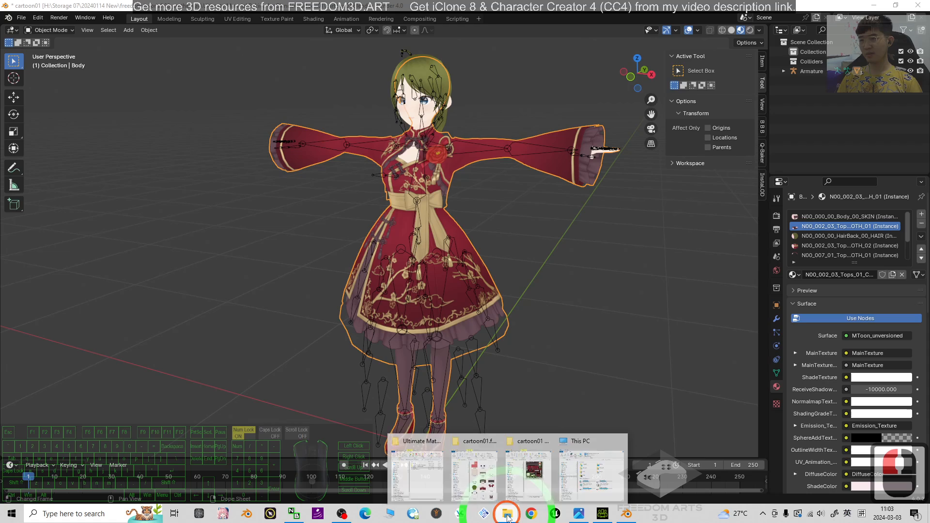
click(482, 472)
click(322, 205)
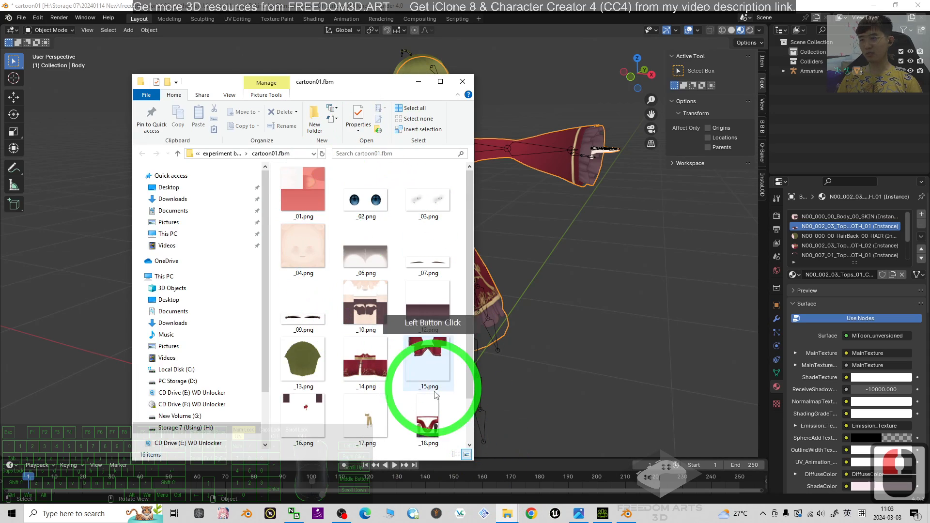
View the merged texture 3_meshes_Merge_Diffuse.png and the cover.jpg image full-size, and return to Blender.
click(507, 517)
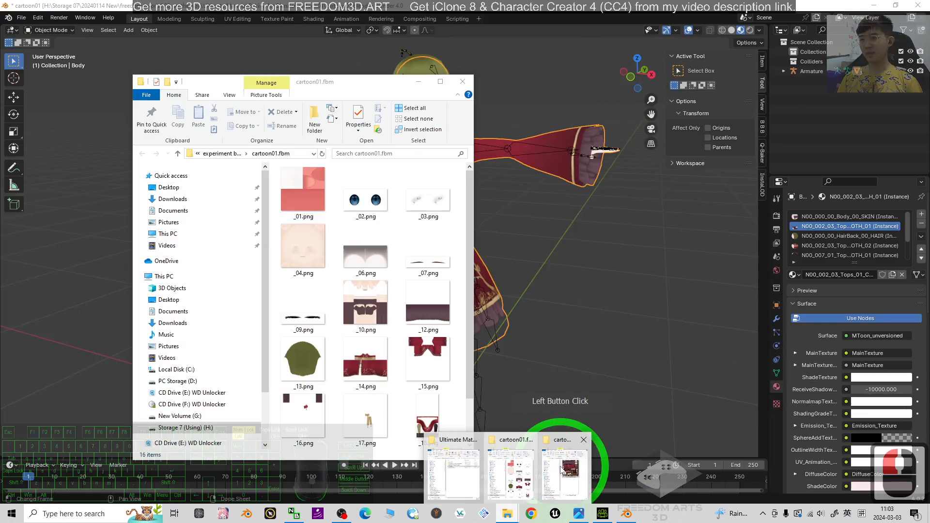
click(568, 469)
double_click(716, 242)
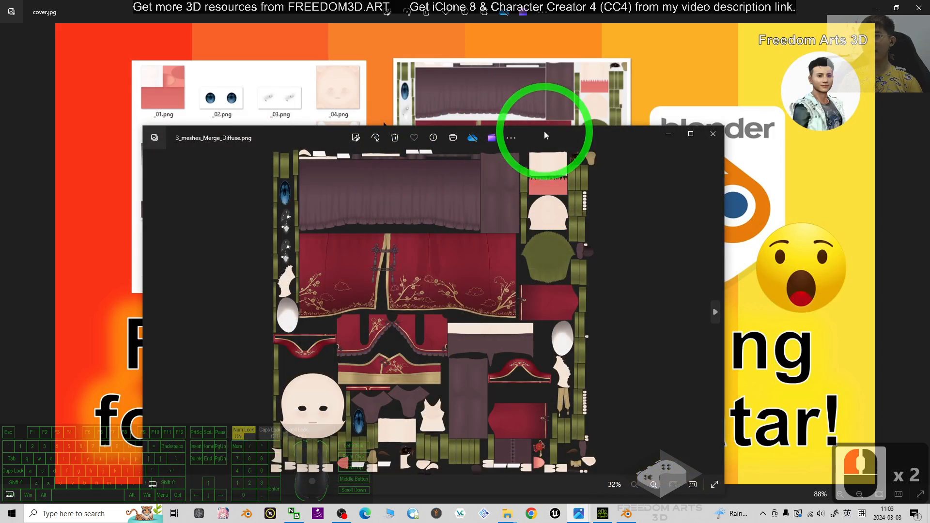
drag(548, 134, 591, 1)
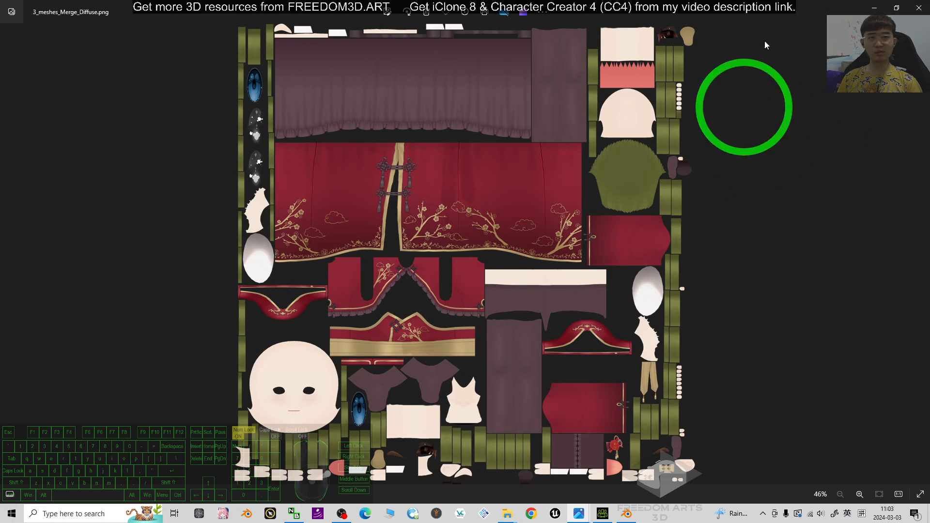
key(Right)
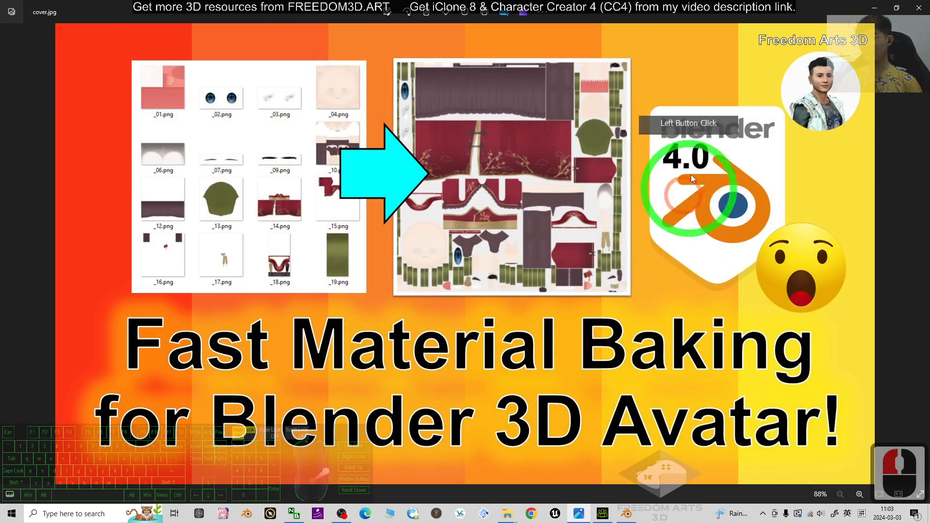
click(875, 5)
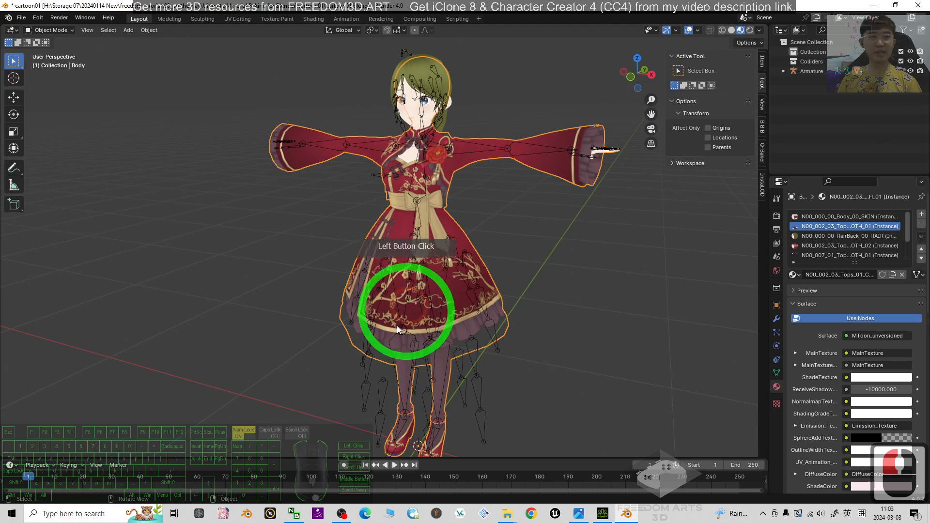
click(663, 296)
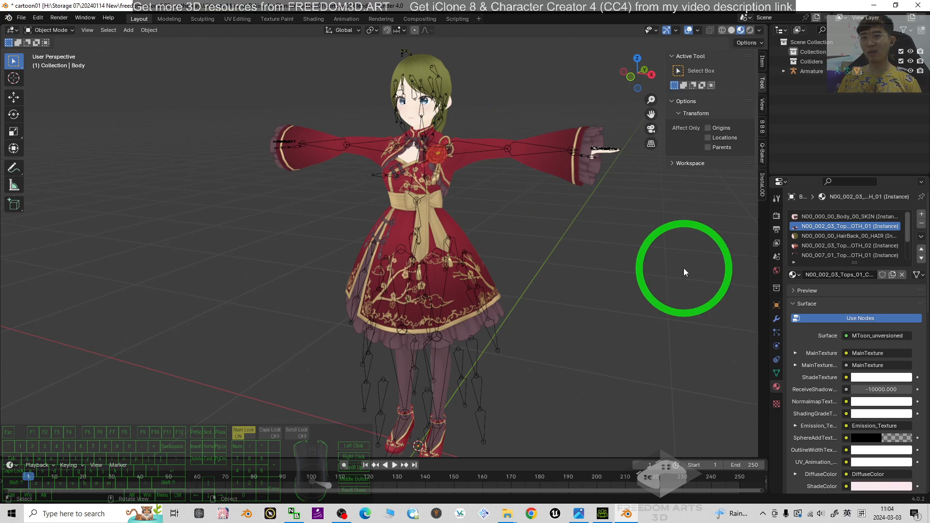
click(518, 254)
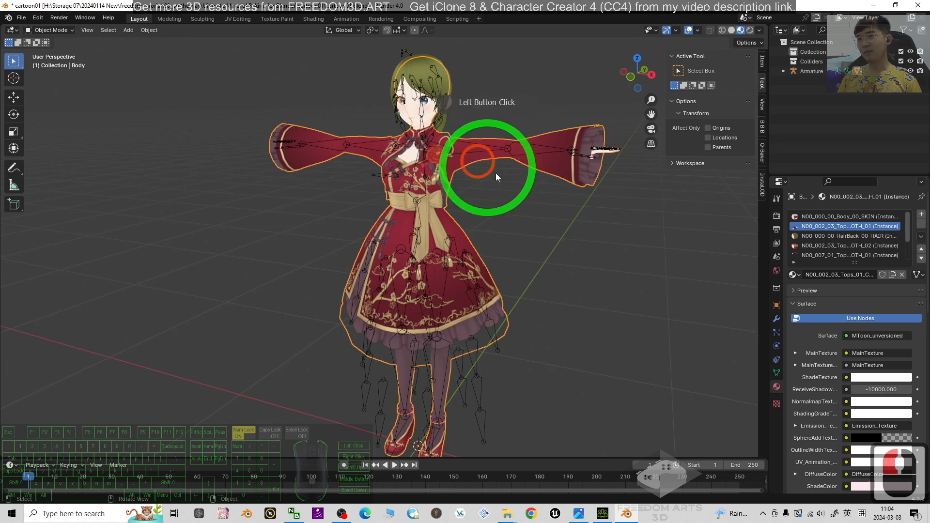
click(670, 279)
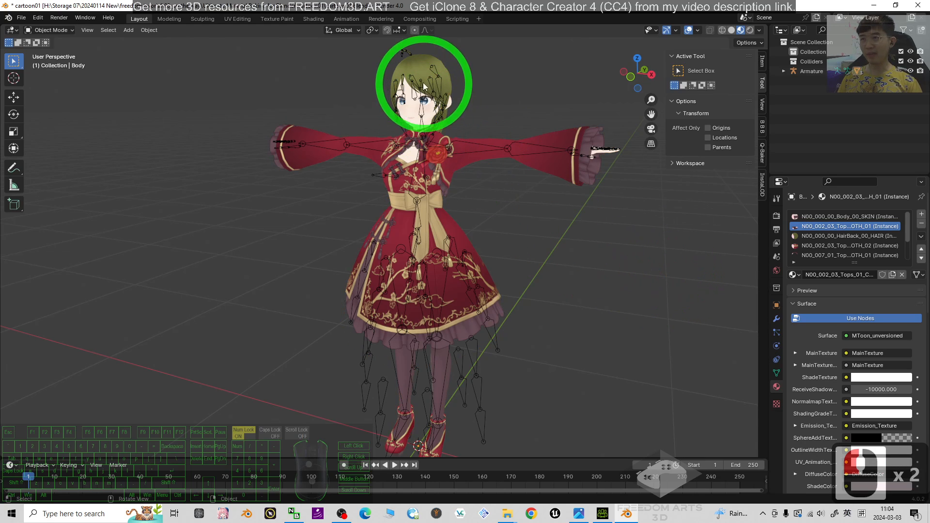
click(560, 222)
click(455, 163)
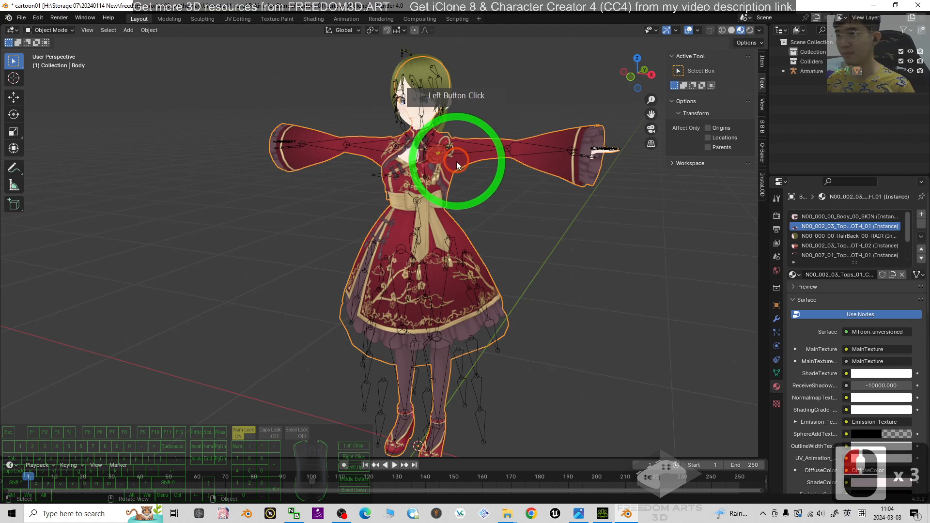
click(416, 193)
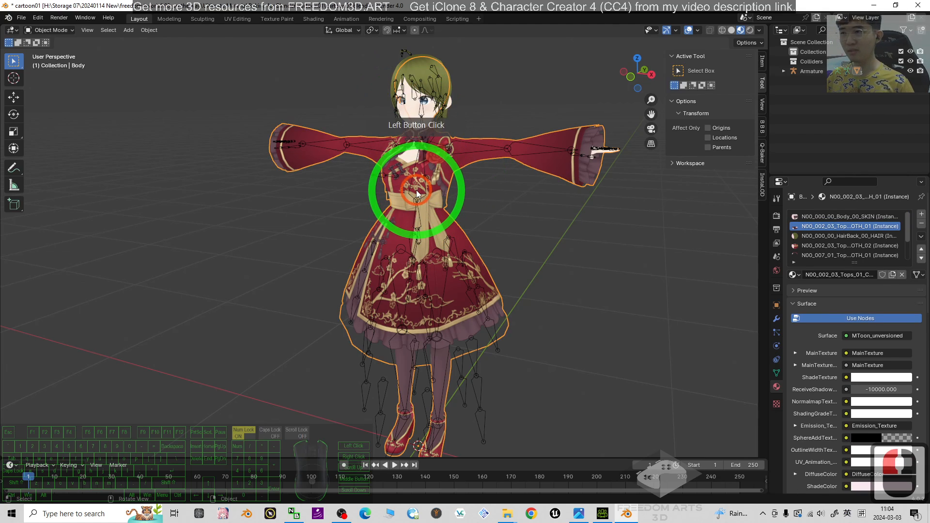
click(415, 178)
scroll(593, 209, up, 3)
scroll(547, 194, down, 3)
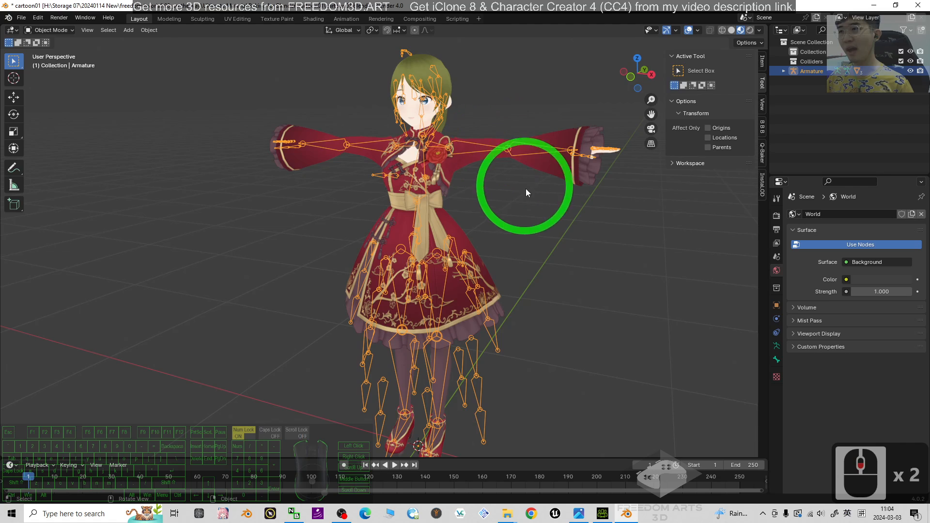
Select the avatar's face mesh and examine its expression shape keys, such as Fcl_ALL_Angry and Fcl_ALL_Fun.
shift+middle_drag(534, 213, 535, 314)
scroll(542, 300, up, 3)
click(424, 176)
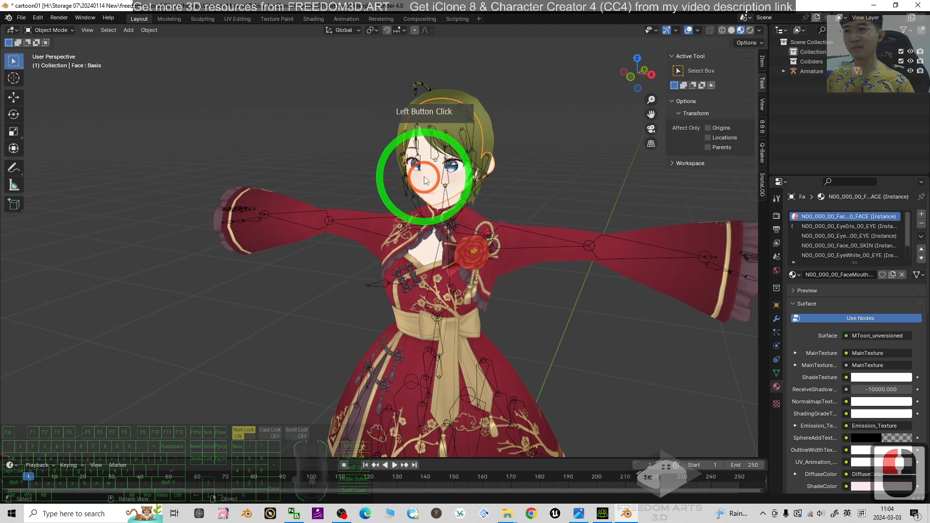
click(747, 329)
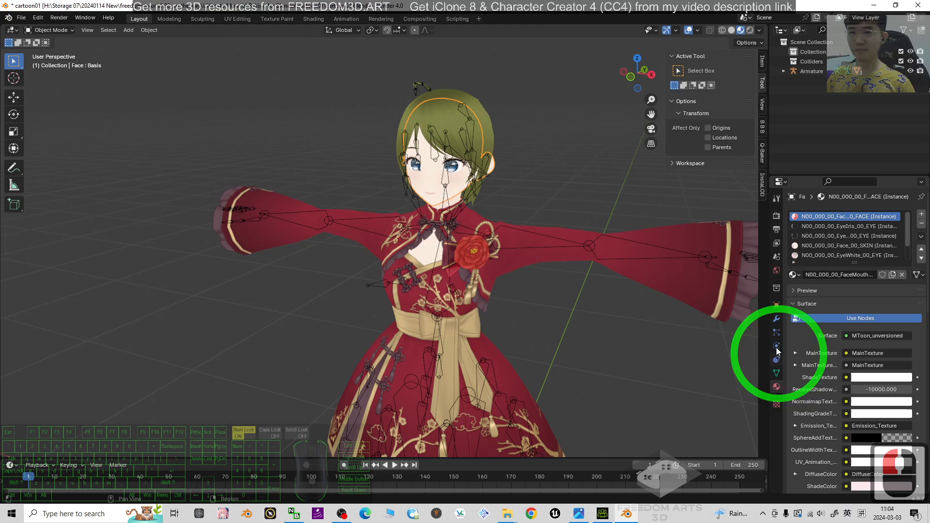
click(776, 373)
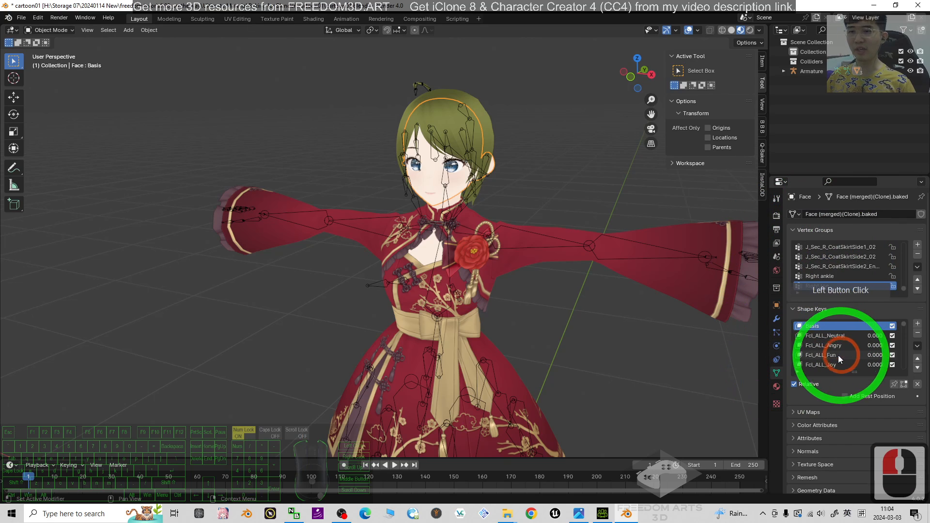
drag(868, 347, 4, 179)
scroll(318, 184, up, 2)
scroll(318, 184, up, 3)
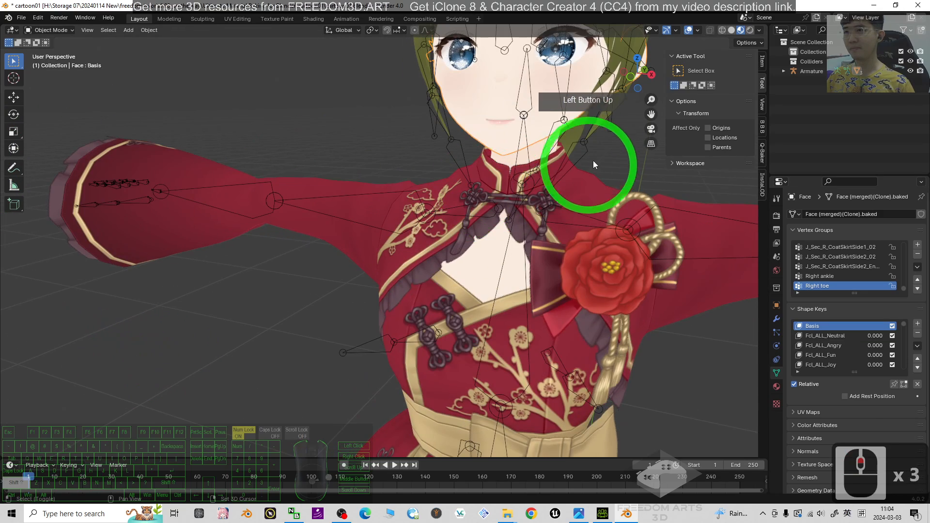
shift+middle_drag(592, 160, 511, 324)
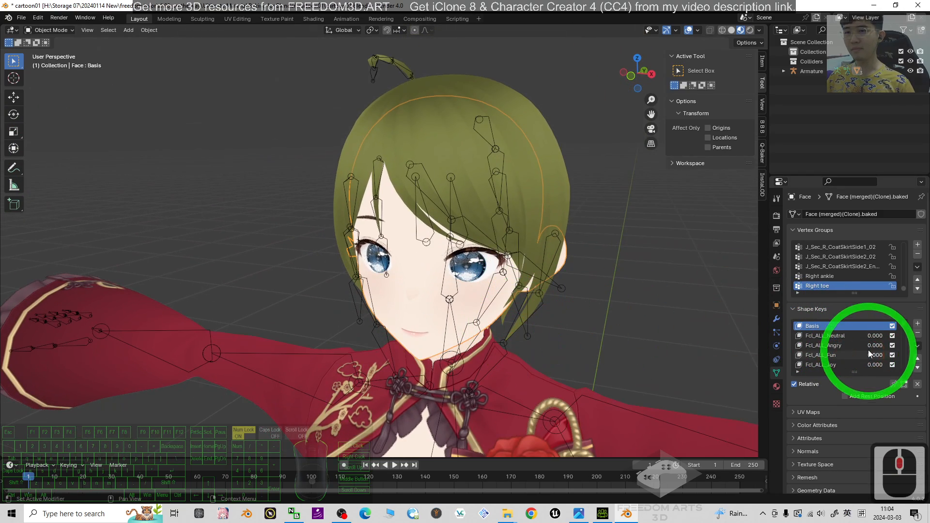
mouse_move(867, 350)
mouse_down()
mouse_move(99, 358)
mouse_move(871, 359)
mouse_up()
scroll(656, 321, down, 5)
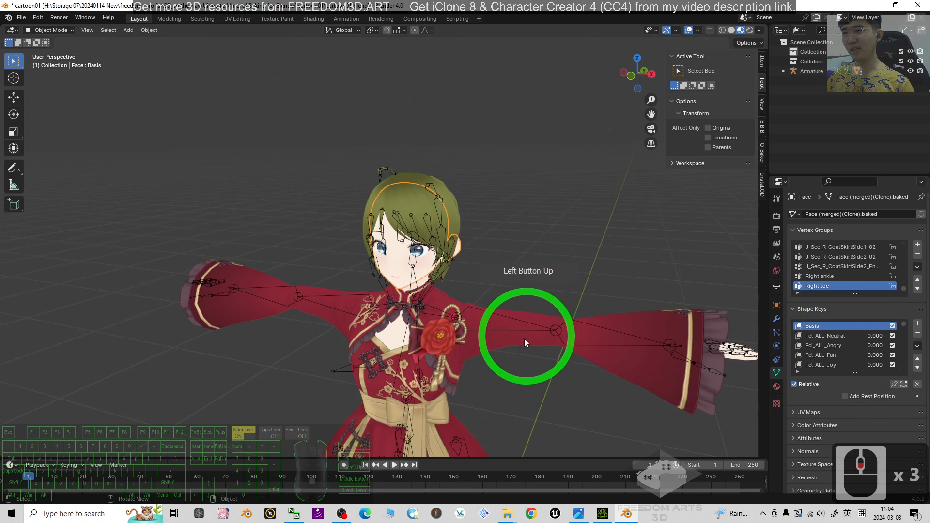
Select the body mesh again, display its materials, and show the full avatar.
click(515, 339)
click(776, 386)
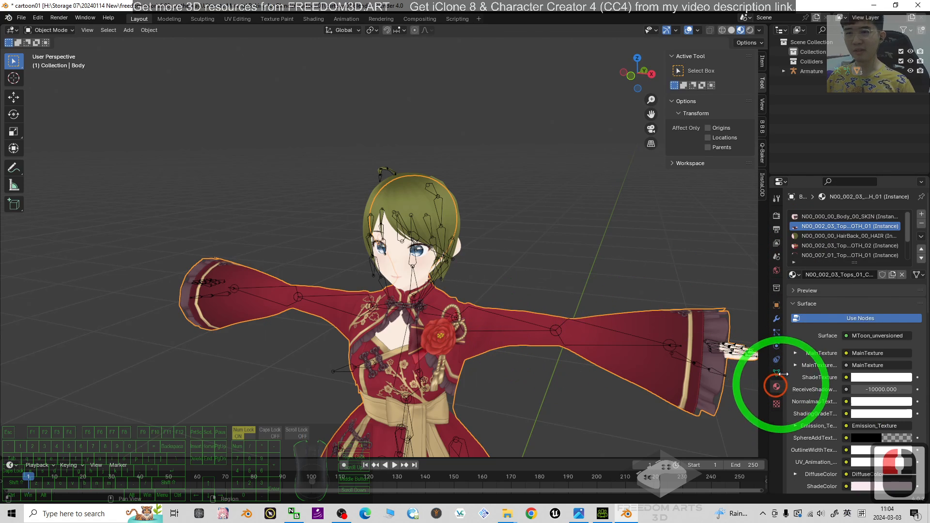
scroll(452, 268, down, 4)
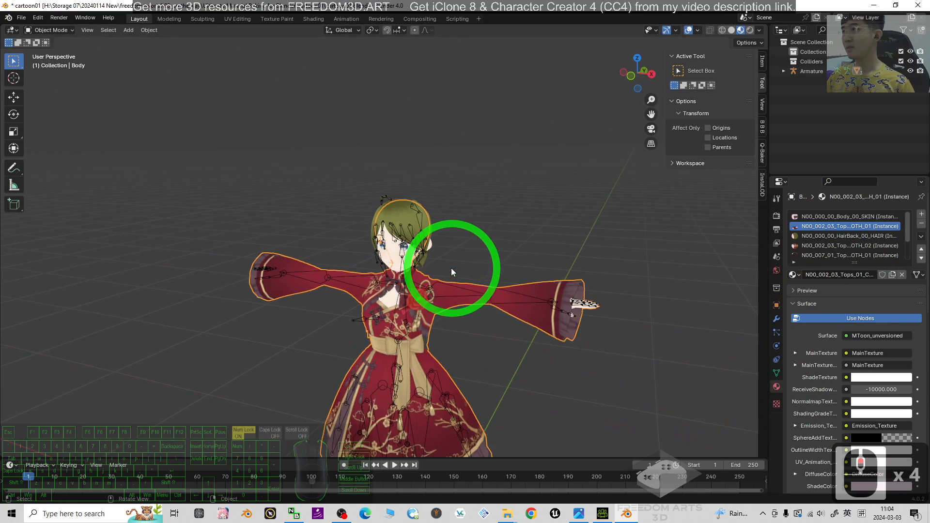
scroll(514, 246, down, 1)
shift+middle_drag(551, 358, 560, 197)
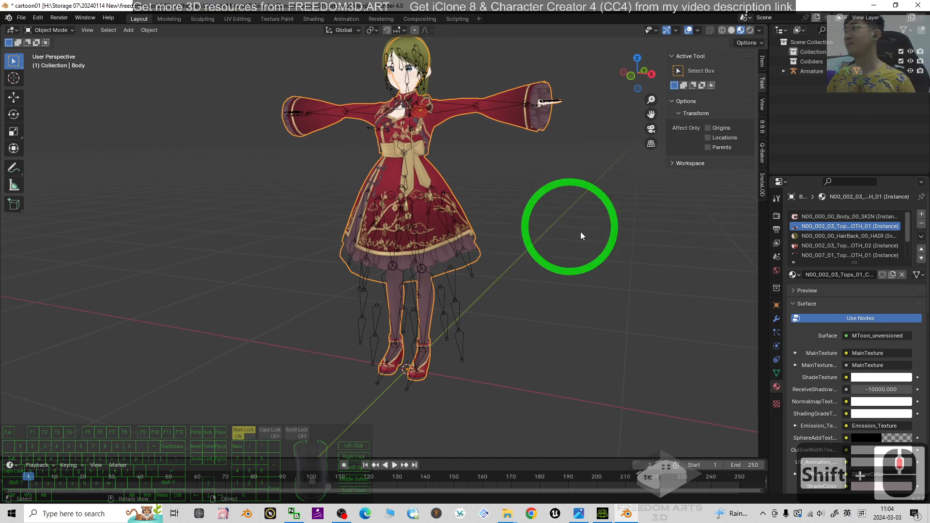
shift+middle_drag(596, 251, 601, 290)
Restore the maximized Blender window and reposition it so that the desktop icons stay visible.
drag(446, 6, 539, 43)
click(874, 5)
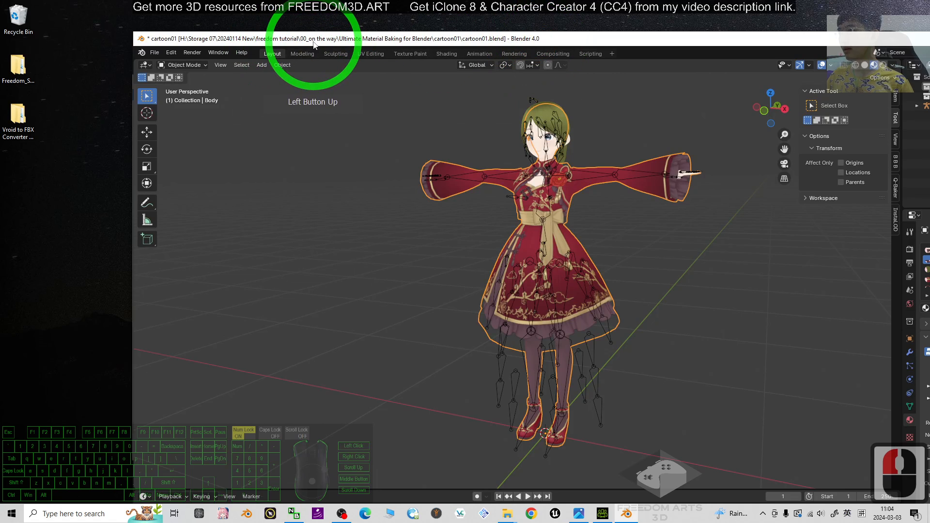
drag(313, 45, 254, 83)
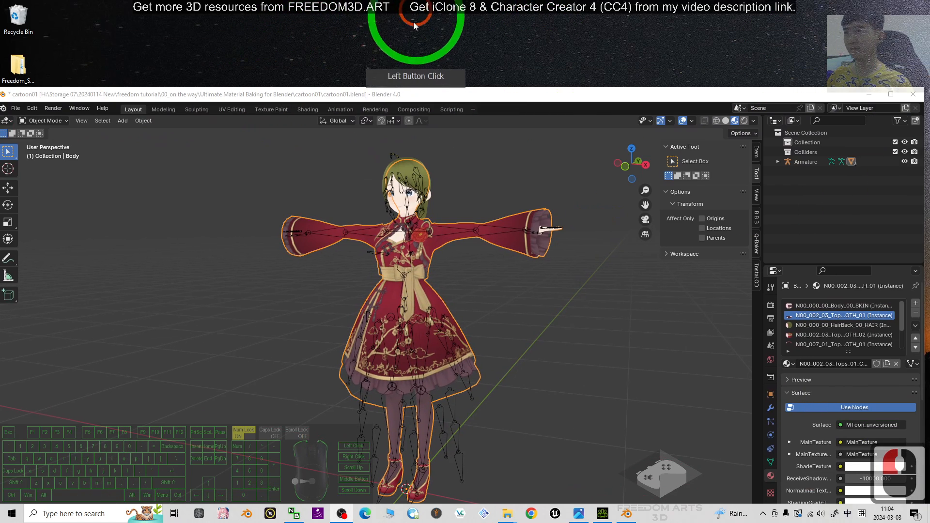
drag(373, 77, 381, 46)
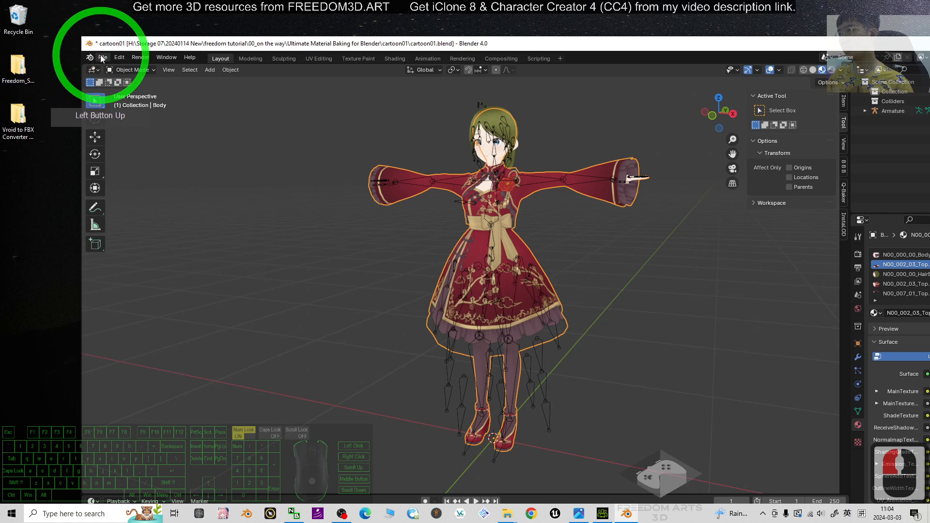
Save the project as a new file named avatar01.blend in the Desktop folder.
click(103, 57)
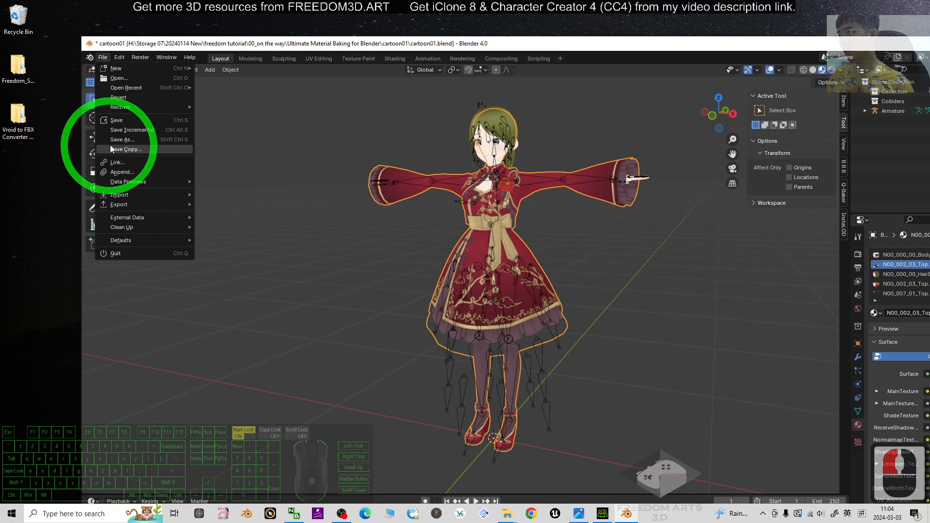
click(137, 141)
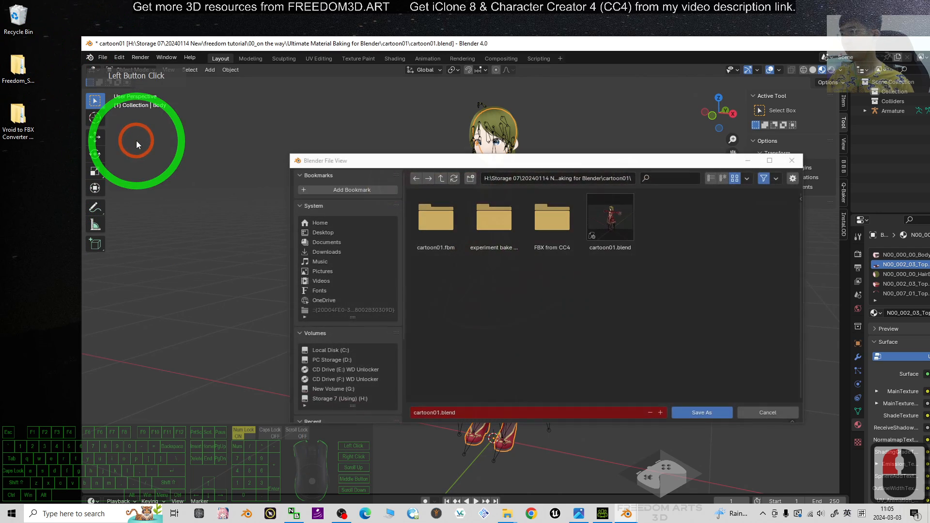
click(321, 233)
double_click(471, 412)
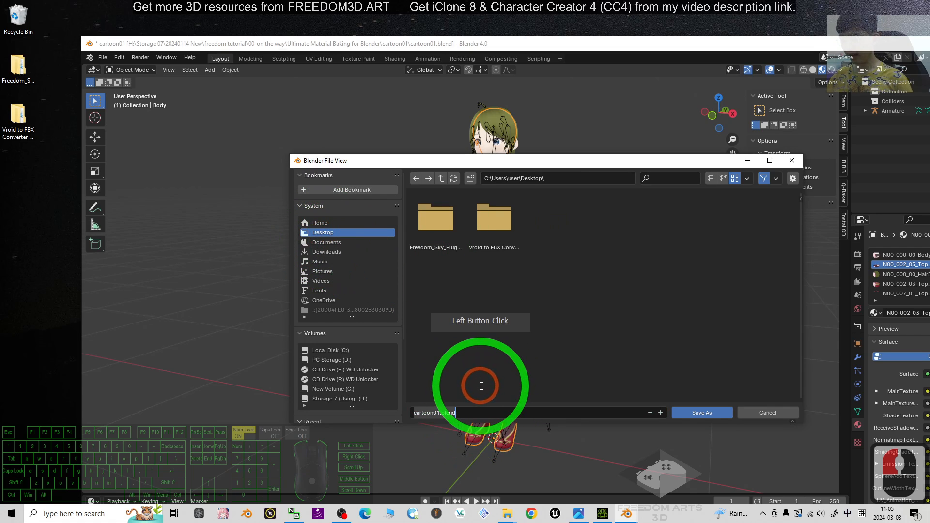
text(avatar)
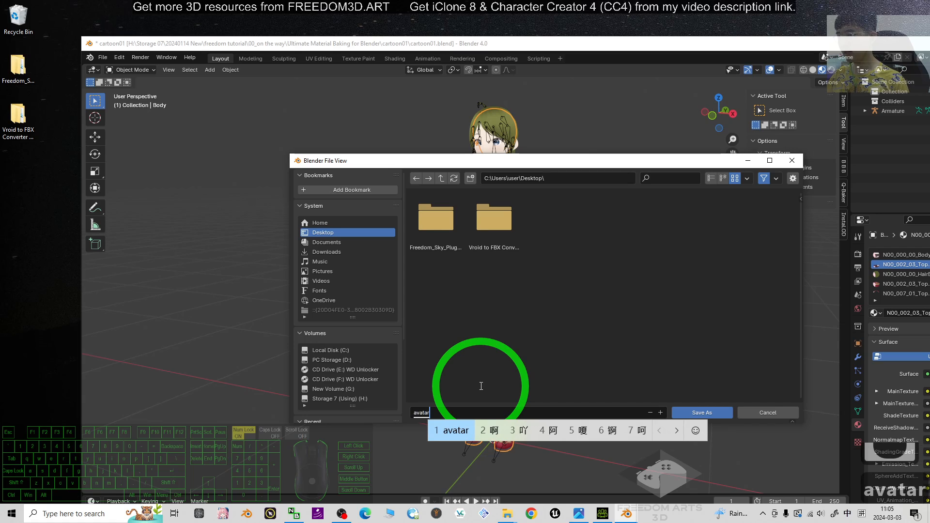
text(31)
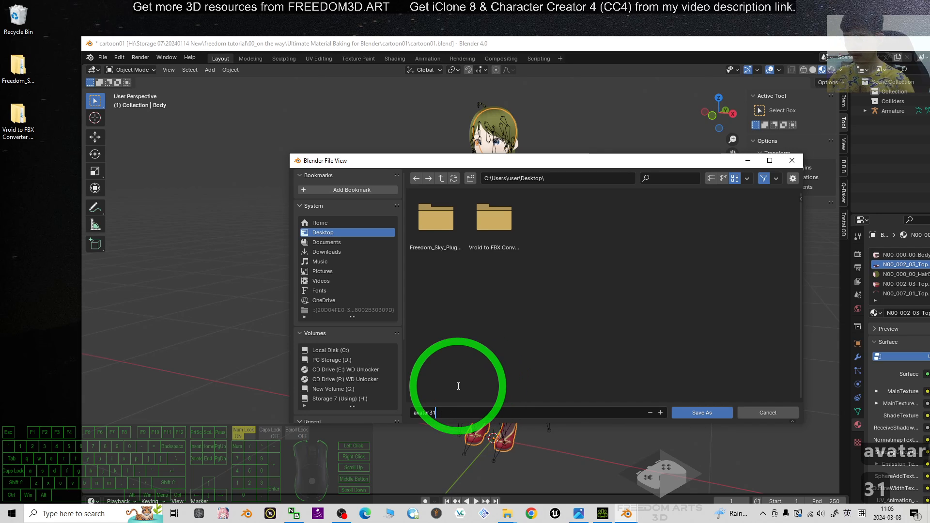
key(BackSpace)
key(BackSpace)
text(01.blend)
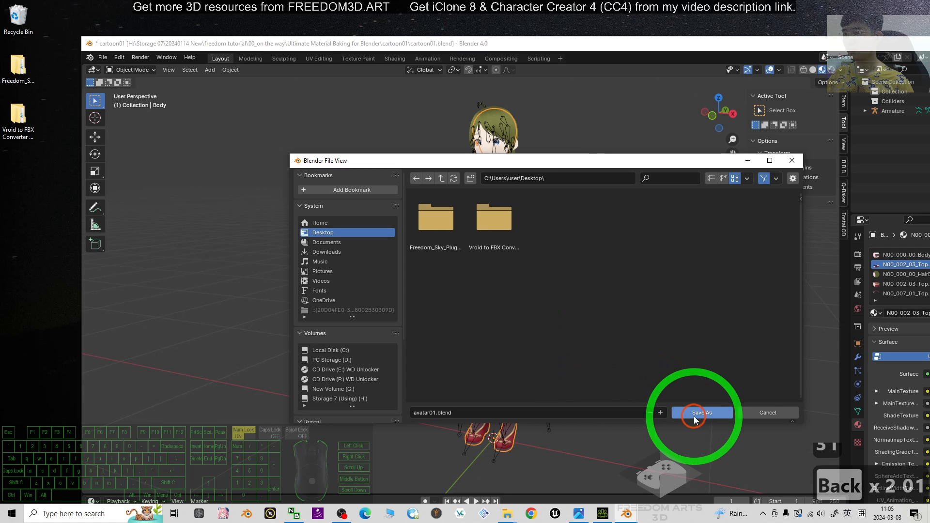
click(694, 417)
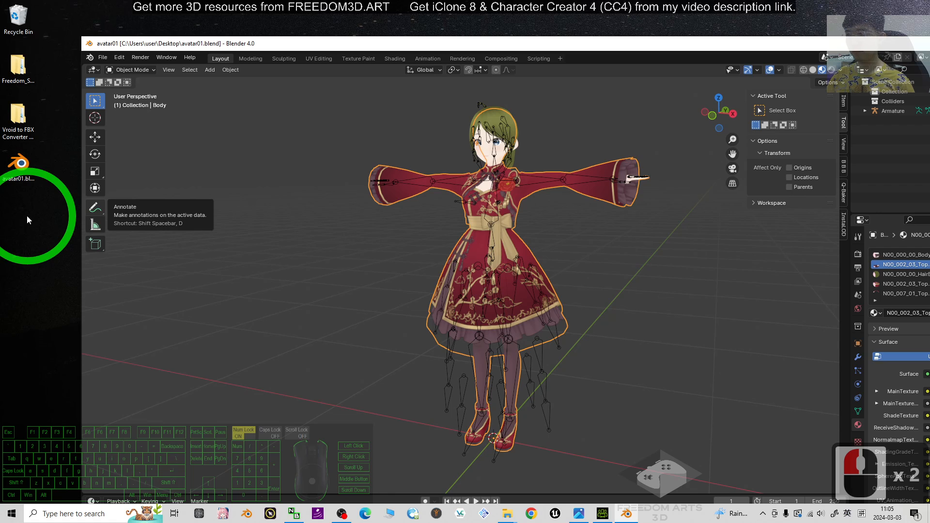
Create a new folder on the desktop named Exported from Blender, shifting the Blender window to keep the desktop icons accessible.
mouse_move(368, 47)
mouse_down()
mouse_move(388, 36)
mouse_move(293, 35)
mouse_move(357, 32)
mouse_up()
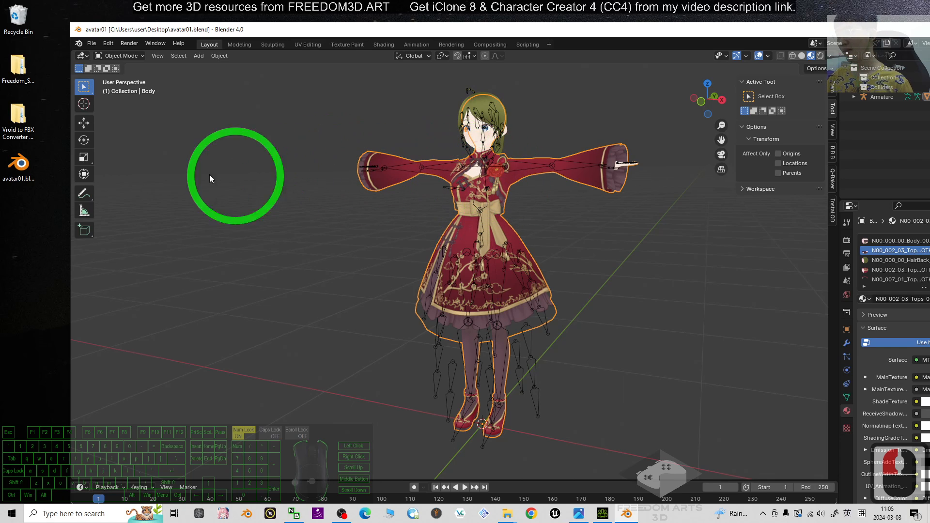
right_click(14, 232)
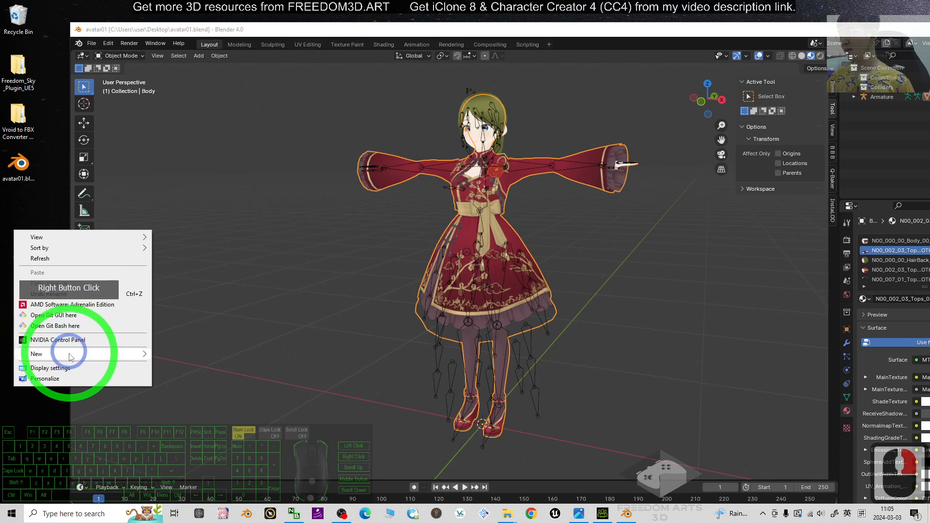
click(87, 354)
click(182, 357)
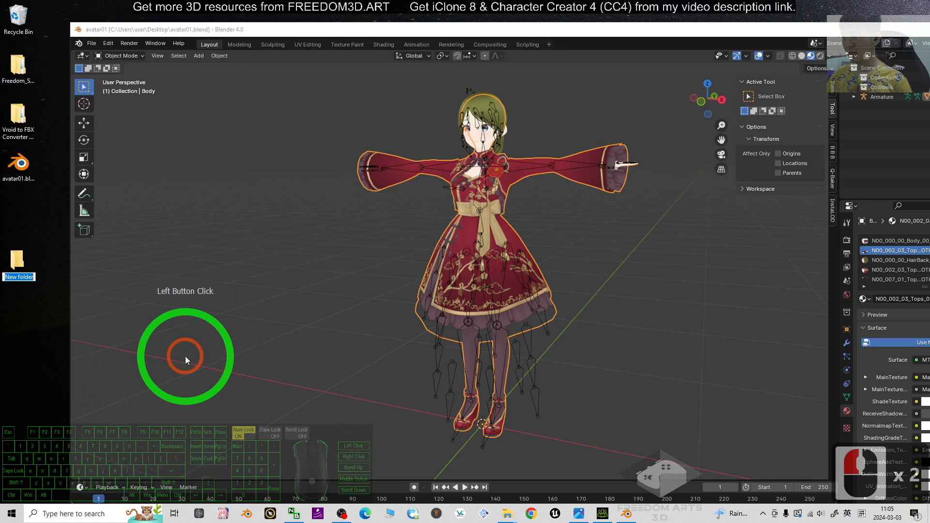
text(Exported from)
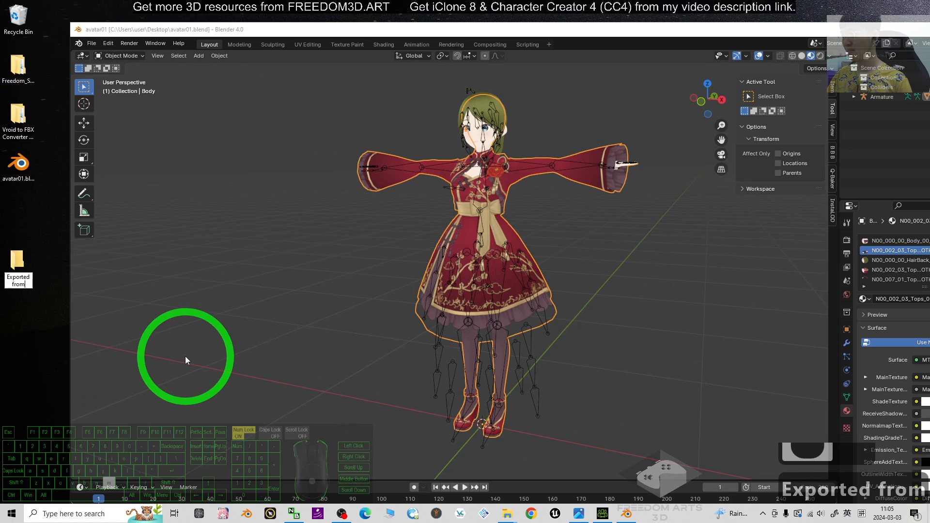
text( Blender)
key(Return)
Open the Exported from Blender folder and arrange its window beside the Blender window.
key(Return)
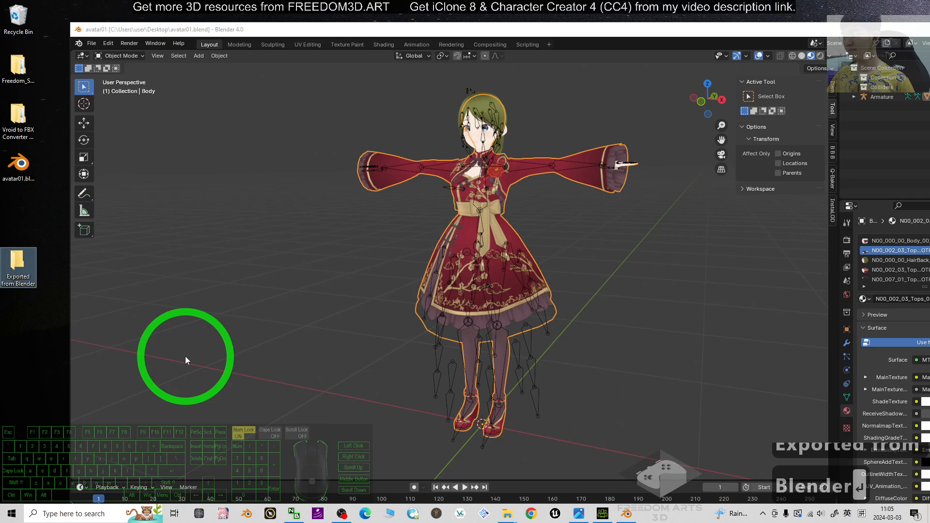
drag(923, 81, 265, 112)
drag(464, 30, 444, 38)
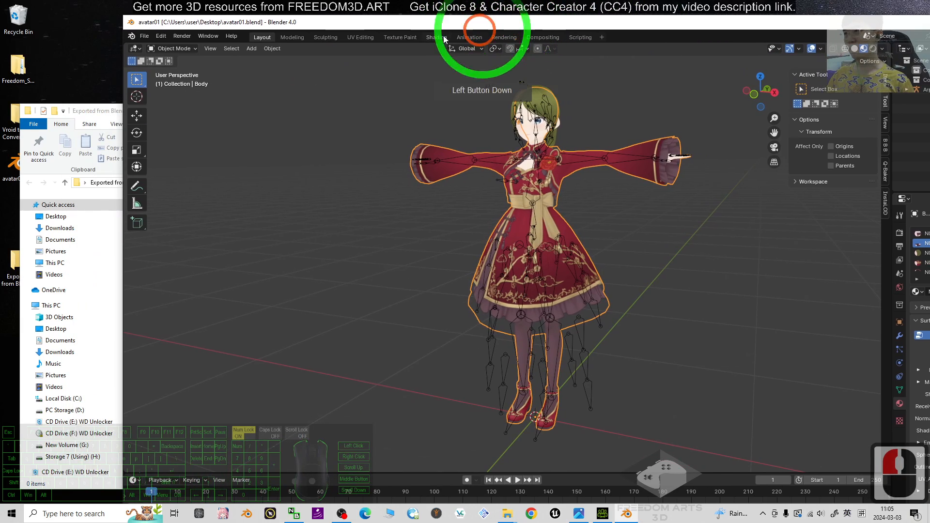
Export the avatar as avatar01.fbx into the Exported from Blender folder, with Path Mode set to Copy and textures embedded.
click(144, 36)
mouse_move(180, 184)
click(280, 267)
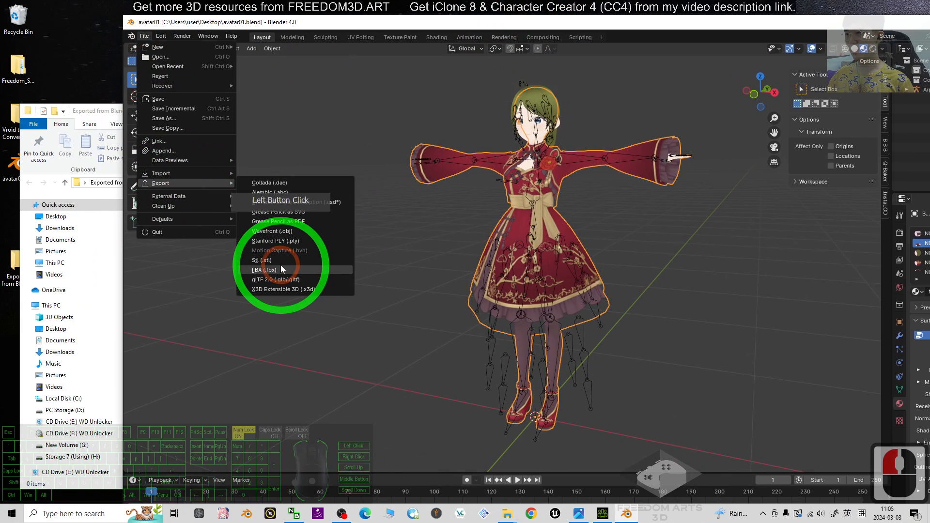
drag(676, 145, 515, 138)
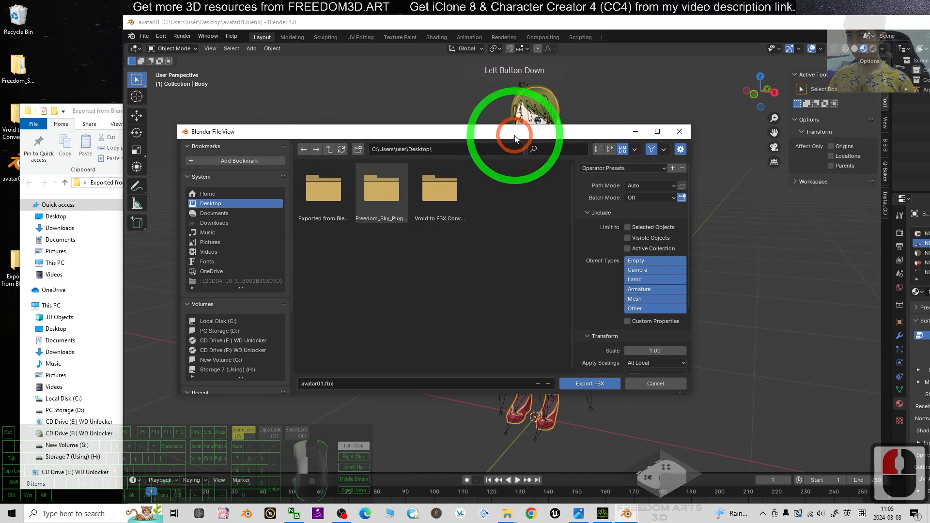
click(639, 189)
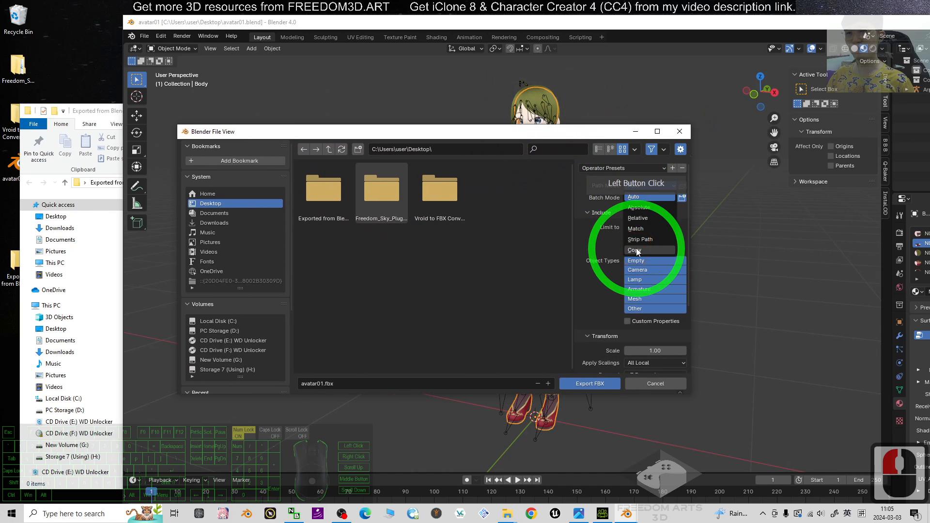
click(636, 245)
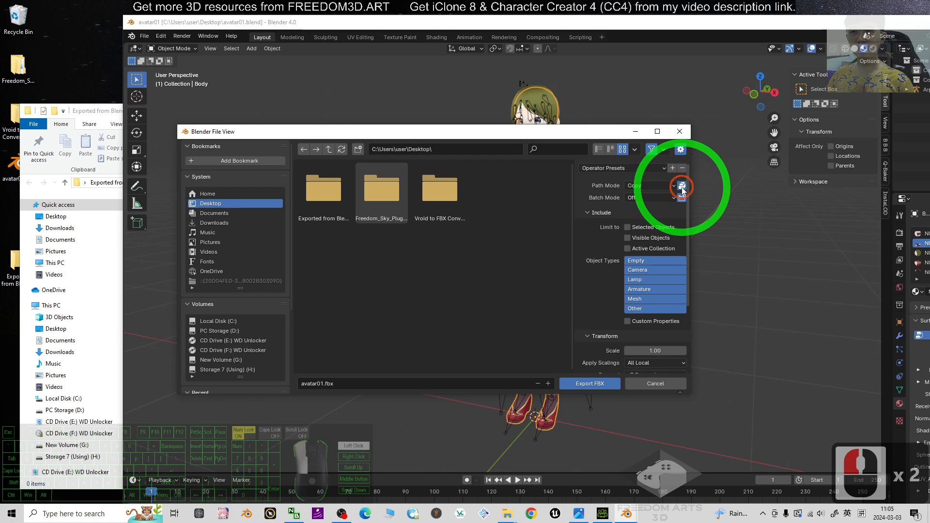
click(681, 187)
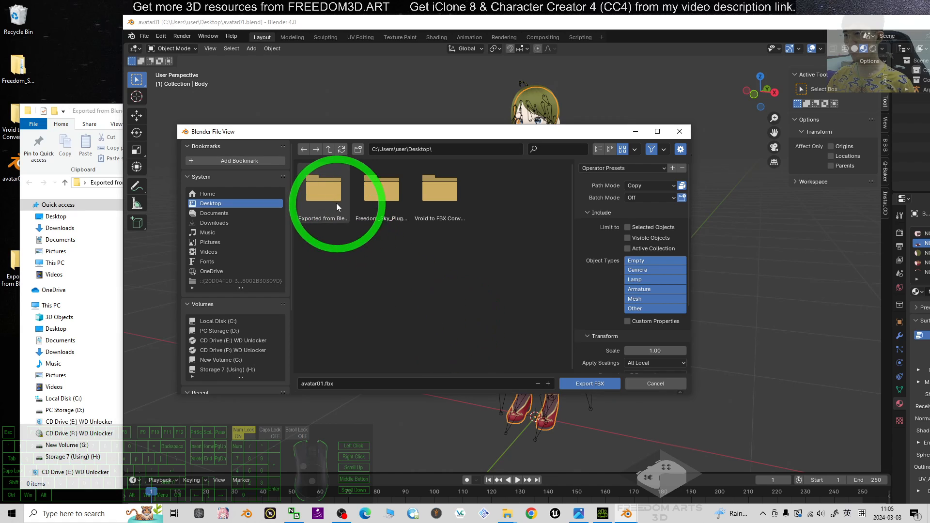
double_click(333, 200)
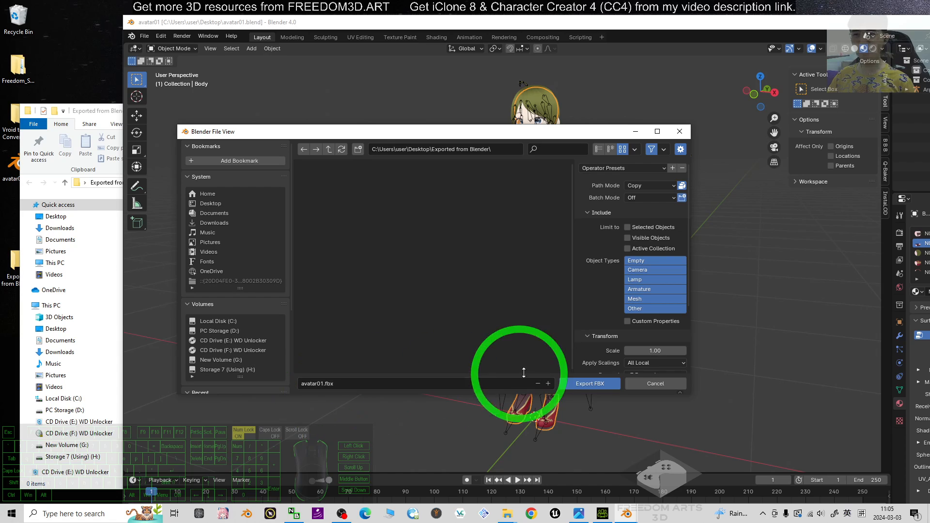
click(587, 383)
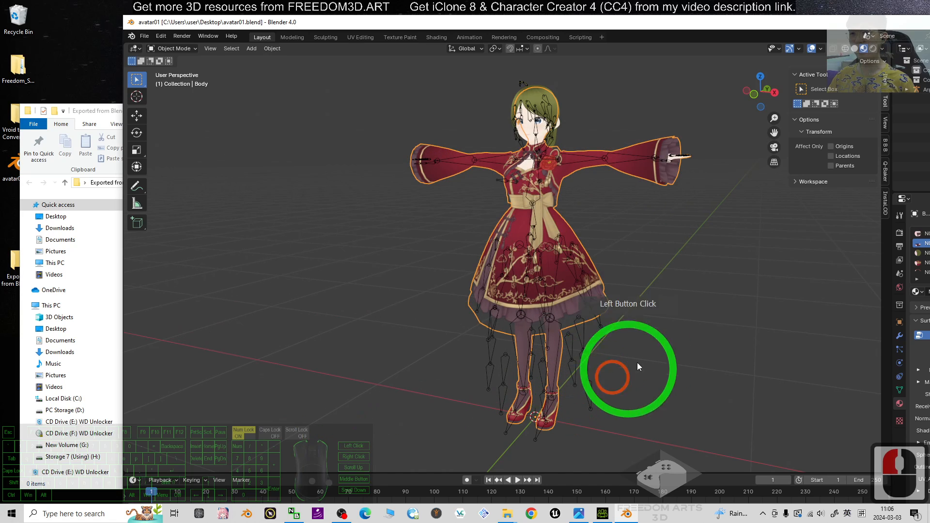
Select the exported avatar01.fbx in its folder and minimize Blender, leaving the folder window on the desktop.
click(102, 110)
click(233, 213)
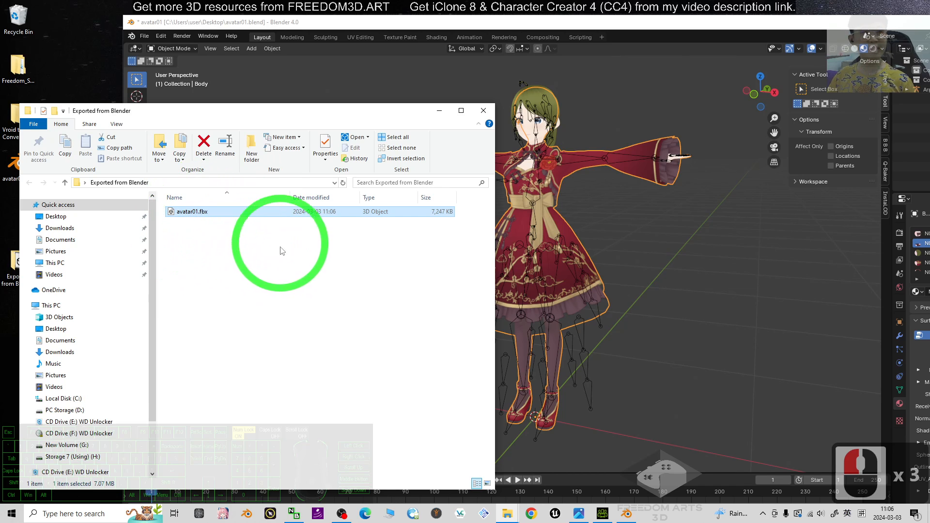
drag(661, 10, 855, 4)
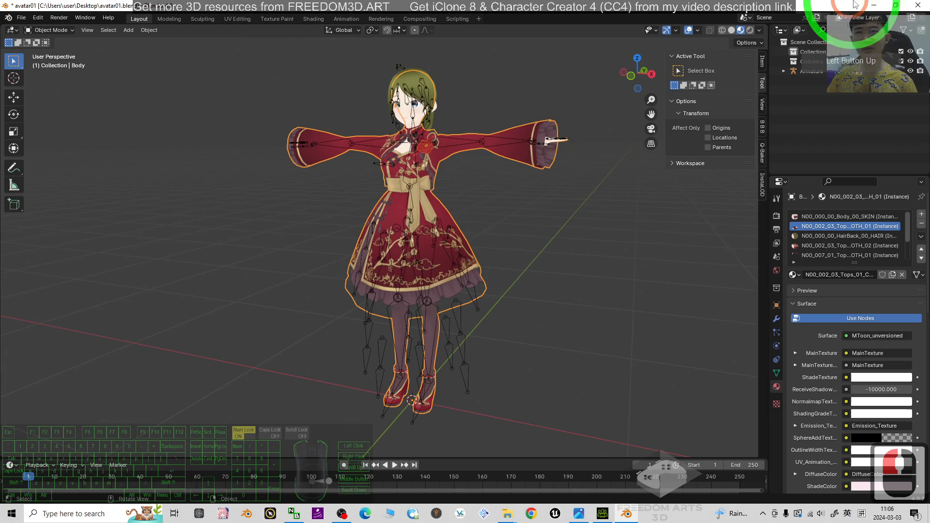
click(875, 5)
drag(285, 108, 283, 64)
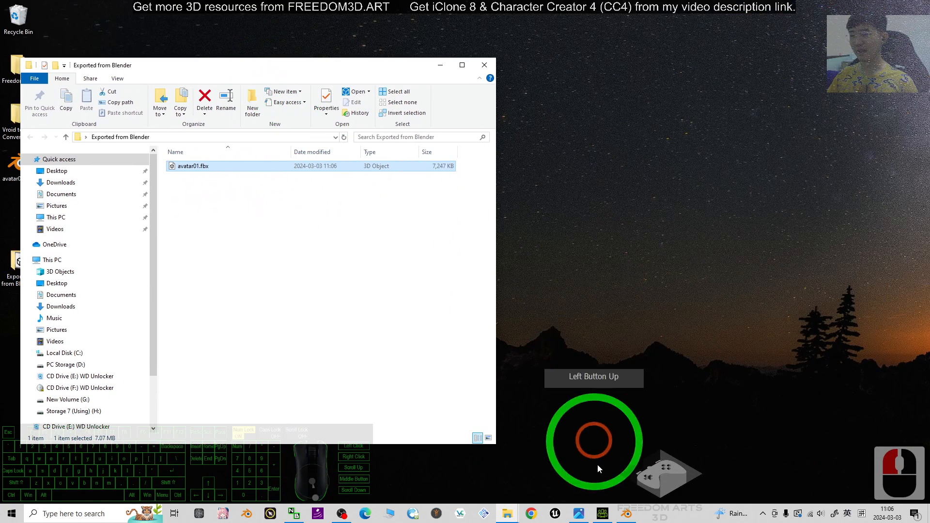
Switch to Character Creator 4, show its content library, and arrange its window beside the export folder.
click(604, 514)
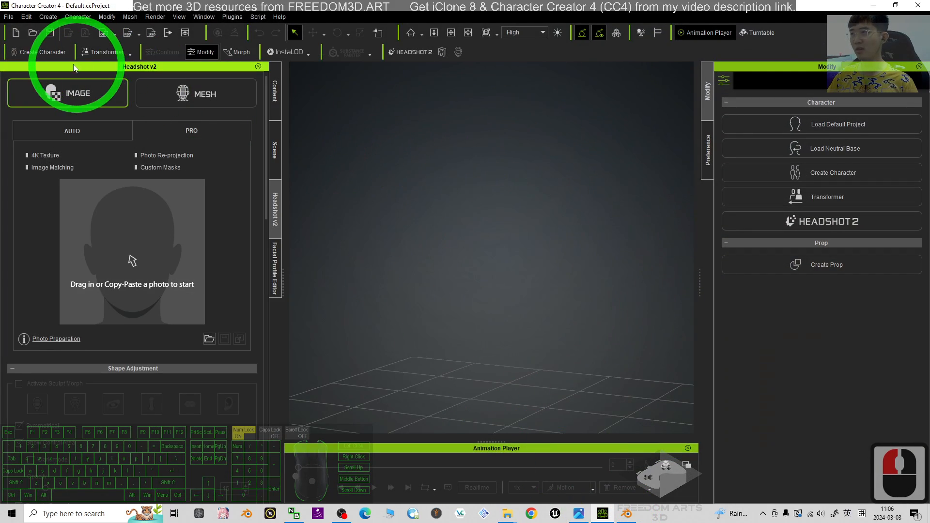
click(275, 93)
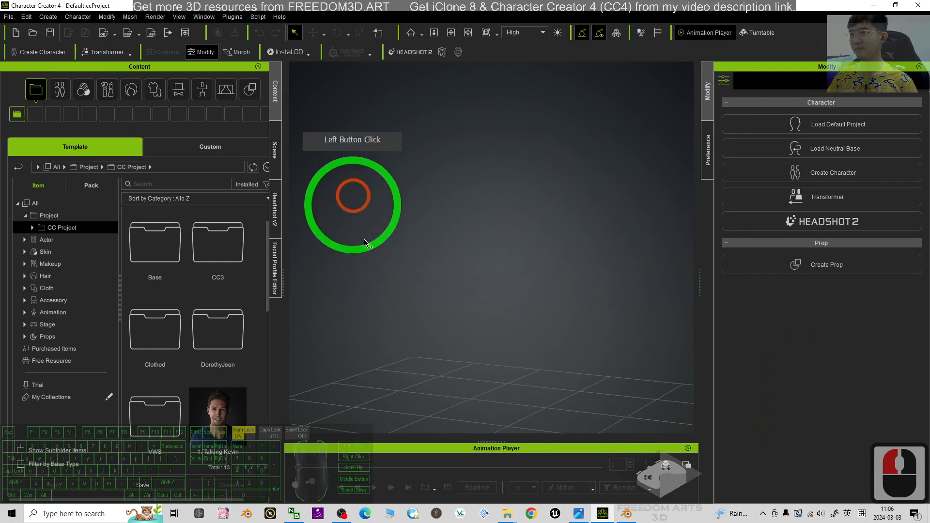
drag(472, 4, 561, 20)
click(104, 65)
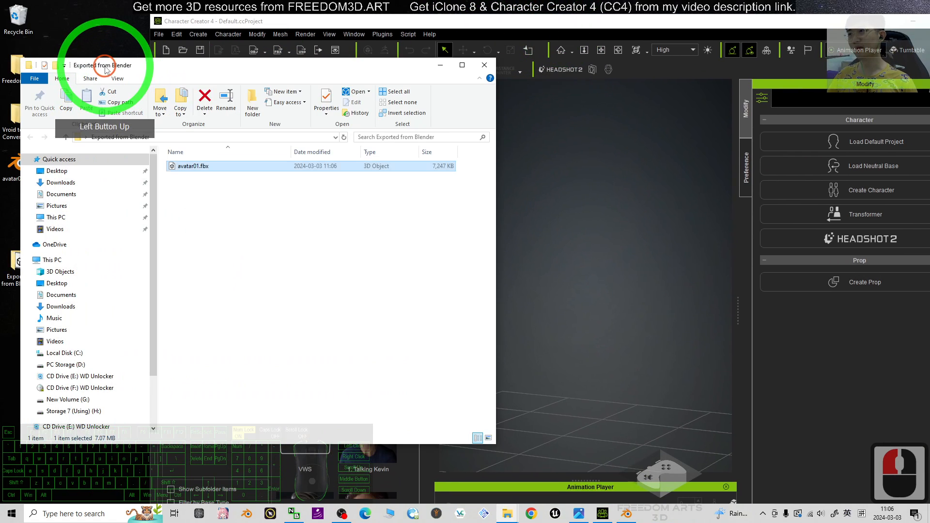
click(183, 25)
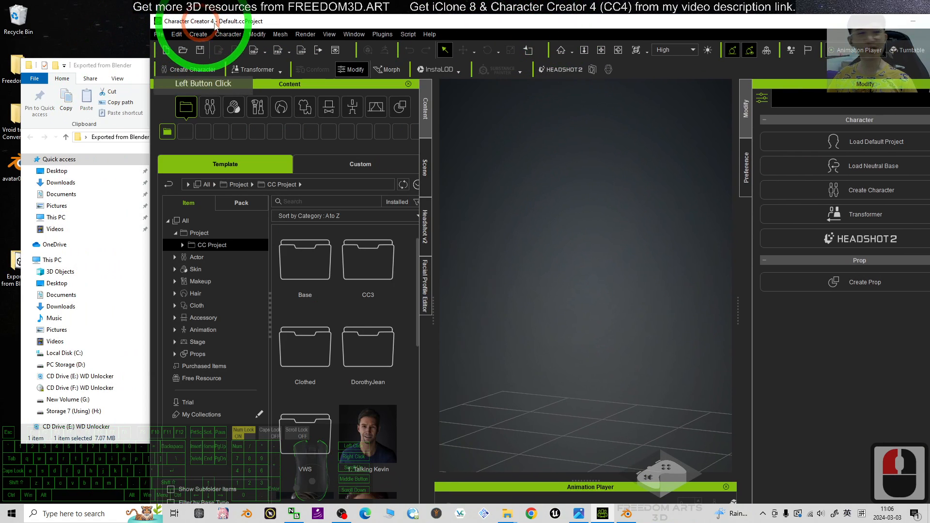
Import avatar01.fbx from the folder into Character Creator 4 as a non-standard Humanoid character.
click(112, 65)
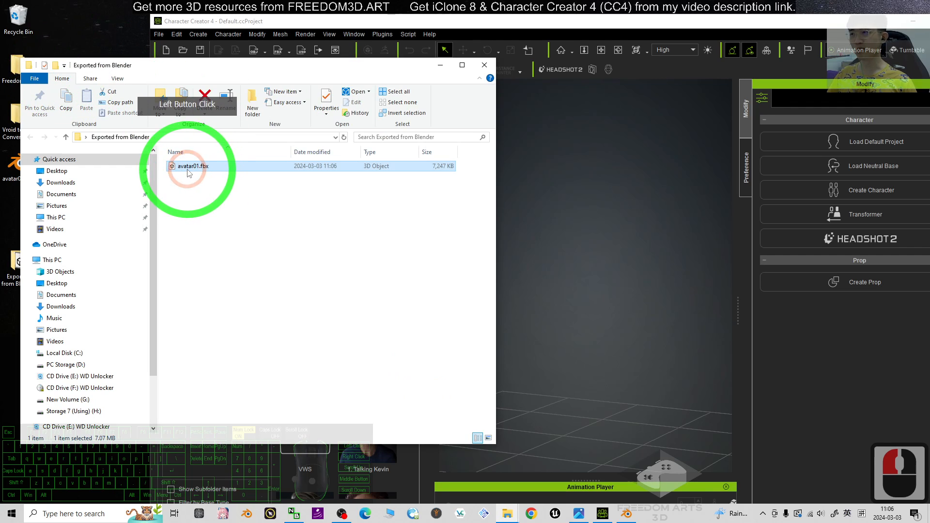
drag(189, 170, 579, 434)
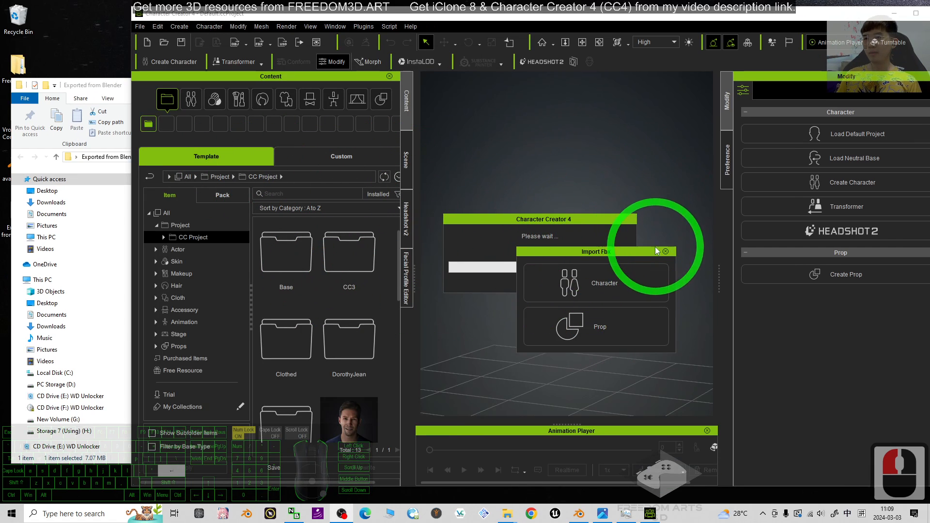
click(600, 283)
click(612, 266)
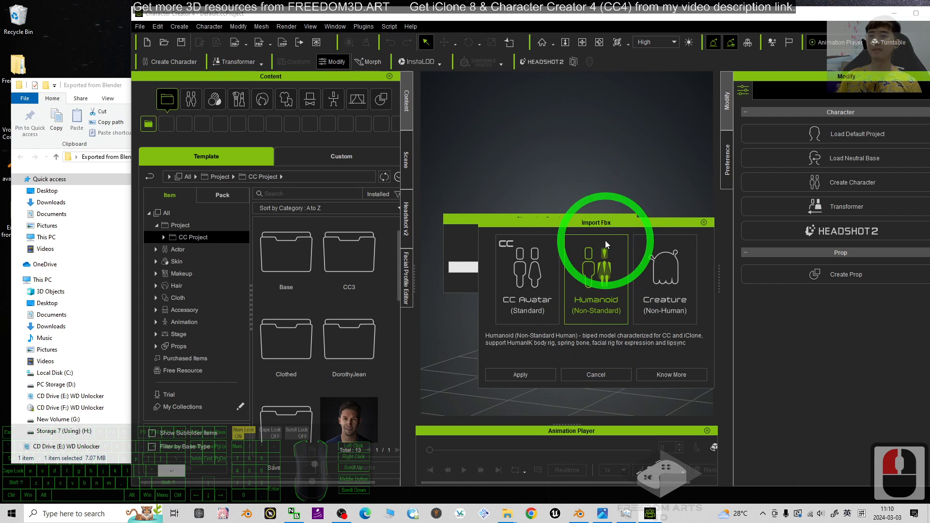
click(535, 376)
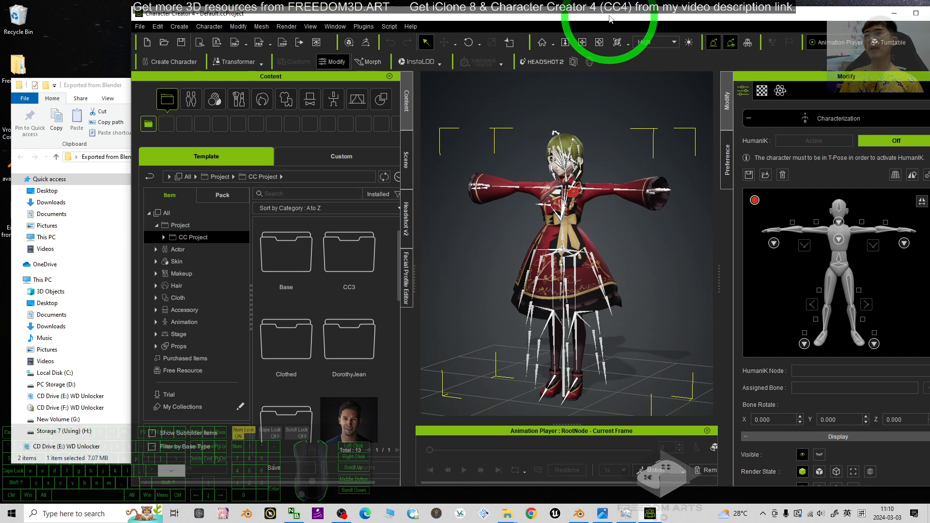
View the imported avatar with Character Creator maximized, and look over the material-baking picture cover.jpg.
drag(609, 17, 518, 0)
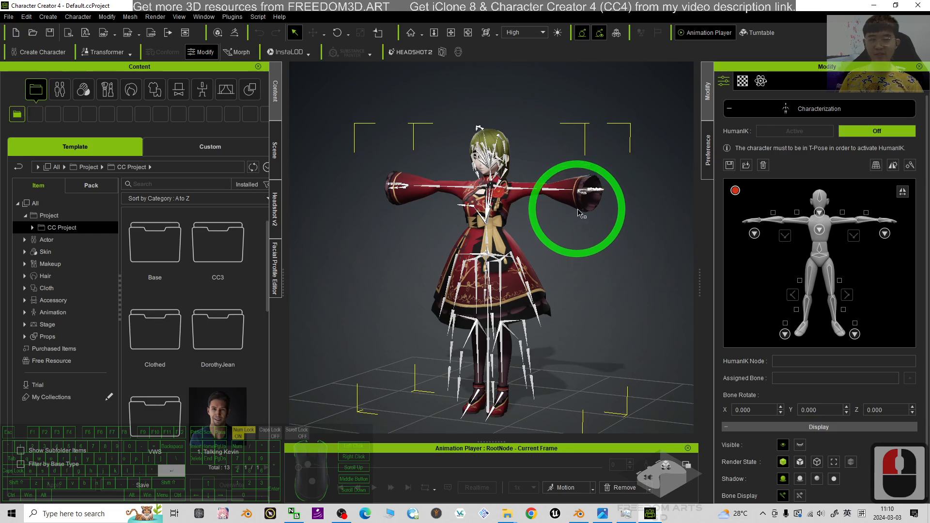
scroll(577, 213, up, 14)
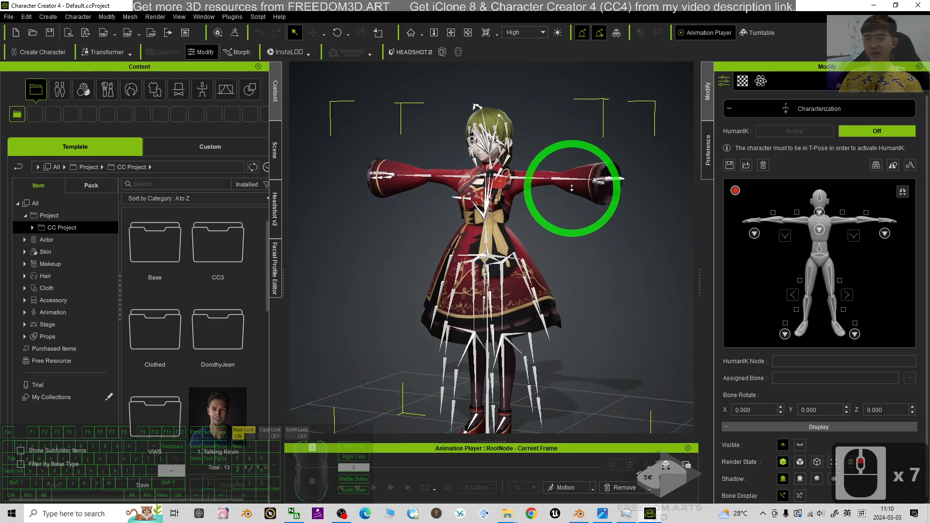
click(603, 514)
click(260, 371)
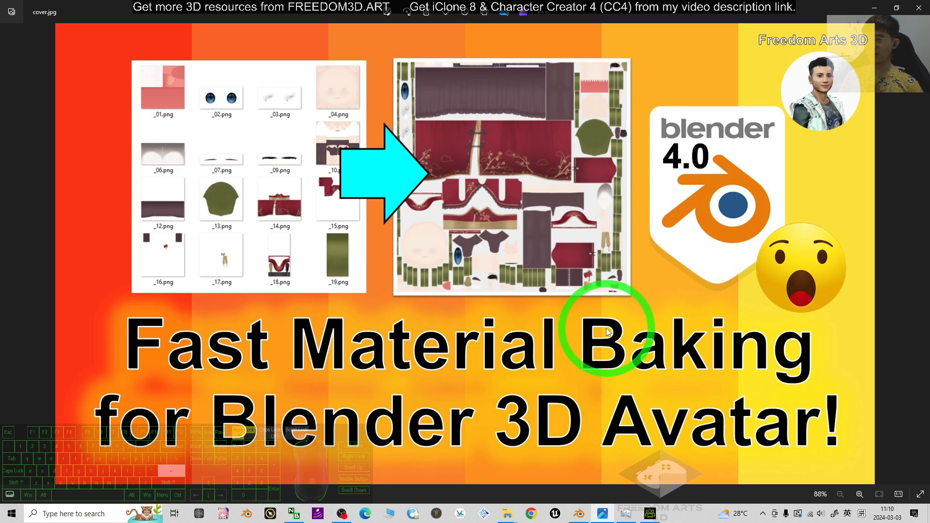
click(873, 7)
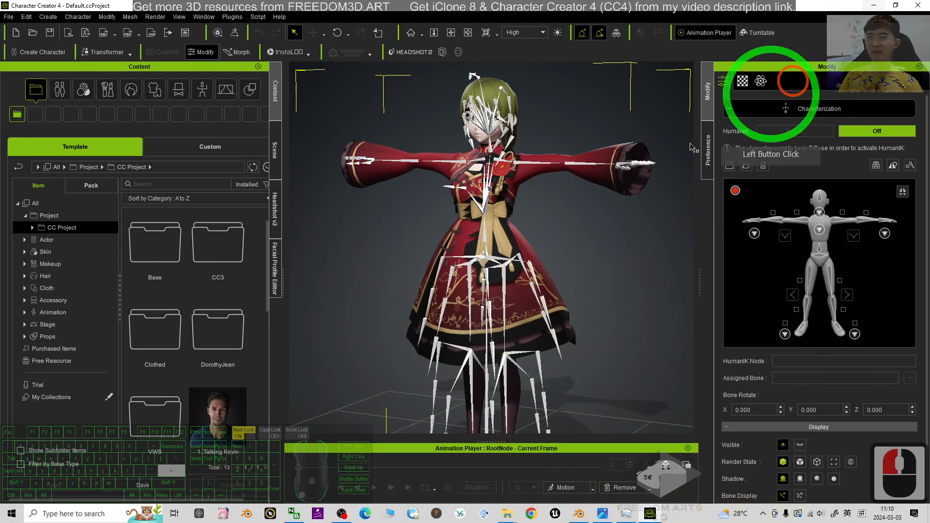
Assign the avatar's Head bone to the HumanIK head node in the Characterization settings.
scroll(540, 165, up, 11)
scroll(542, 166, up, 2)
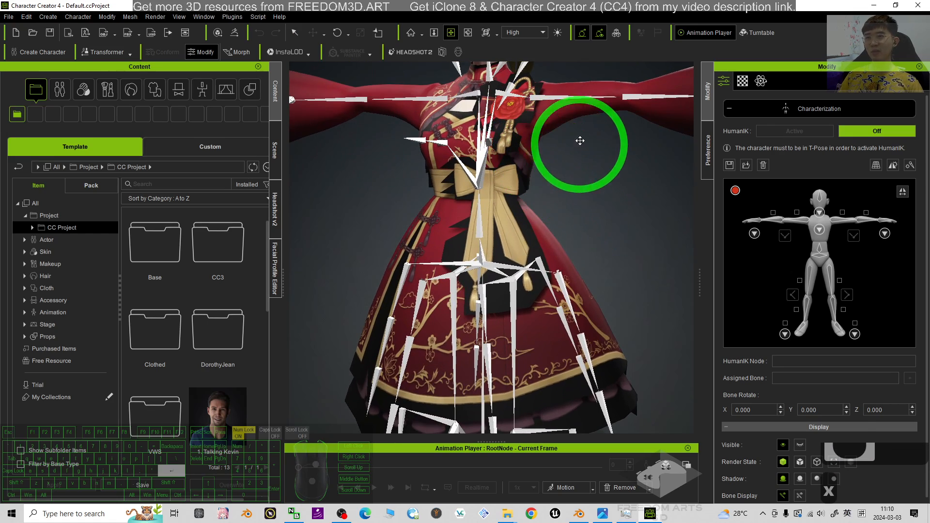
middle_drag(581, 141, 576, 361)
alt+drag(576, 361, 581, 324)
scroll(581, 330, up, 5)
middle_drag(594, 359, 585, 297)
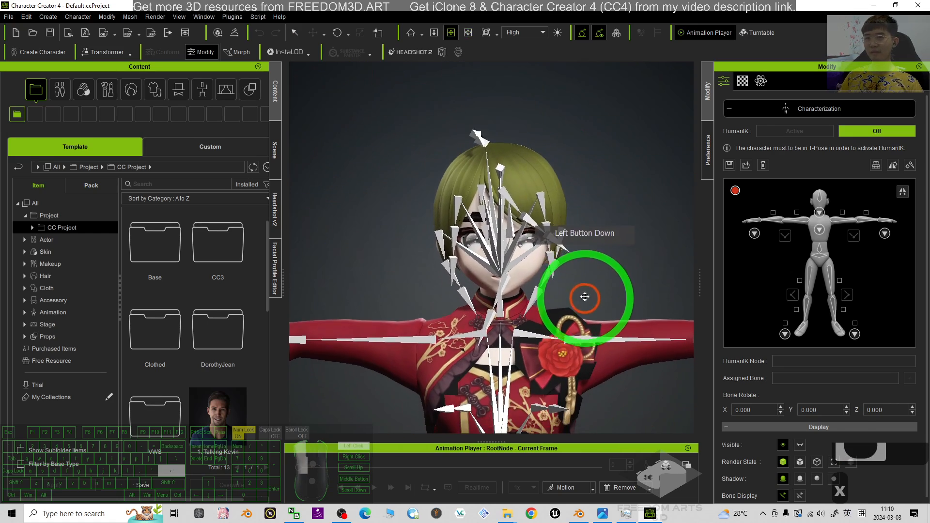
alt+drag(586, 297, 571, 292)
click(512, 244)
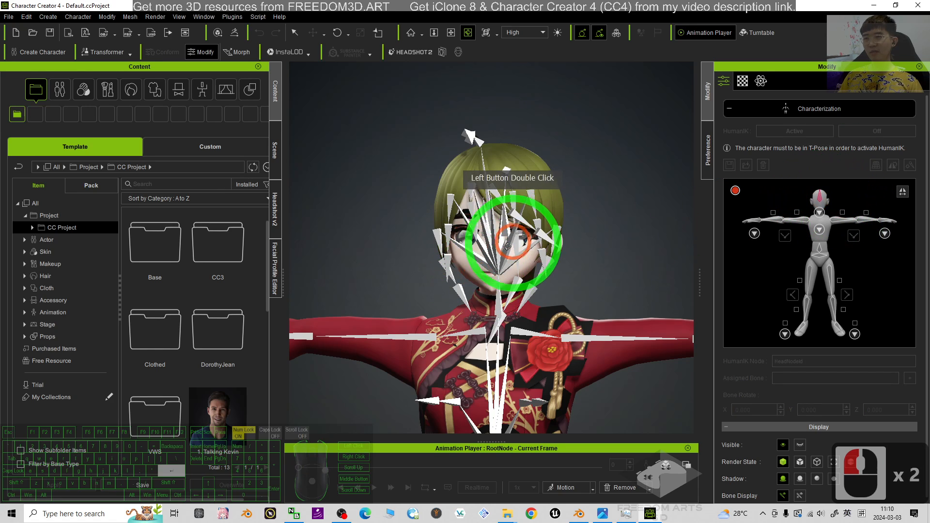
Assign the avatar's right upper arm and right forearm bones to the matching HumanIK arm nodes.
click(776, 228)
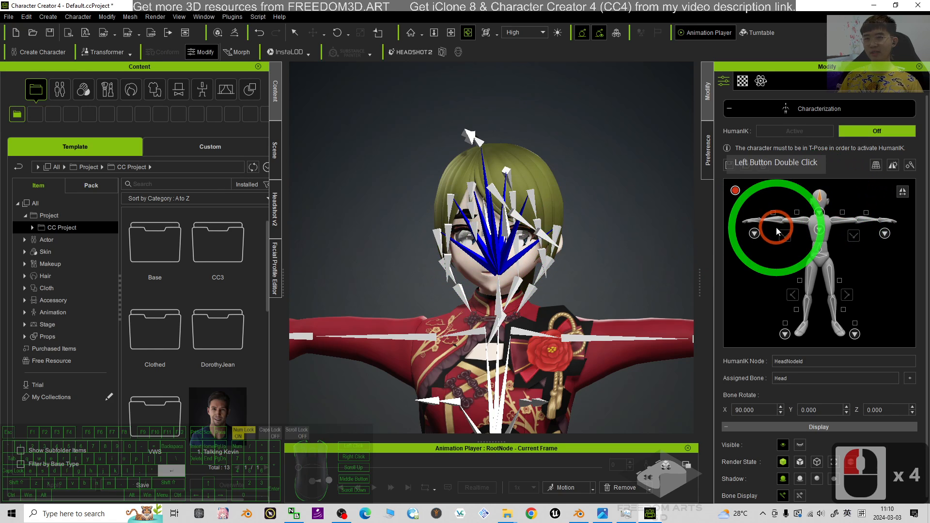
double_click(805, 225)
double_click(424, 337)
scroll(519, 332, down, 4)
key(x)
drag(477, 367, 613, 257)
key(c)
double_click(425, 198)
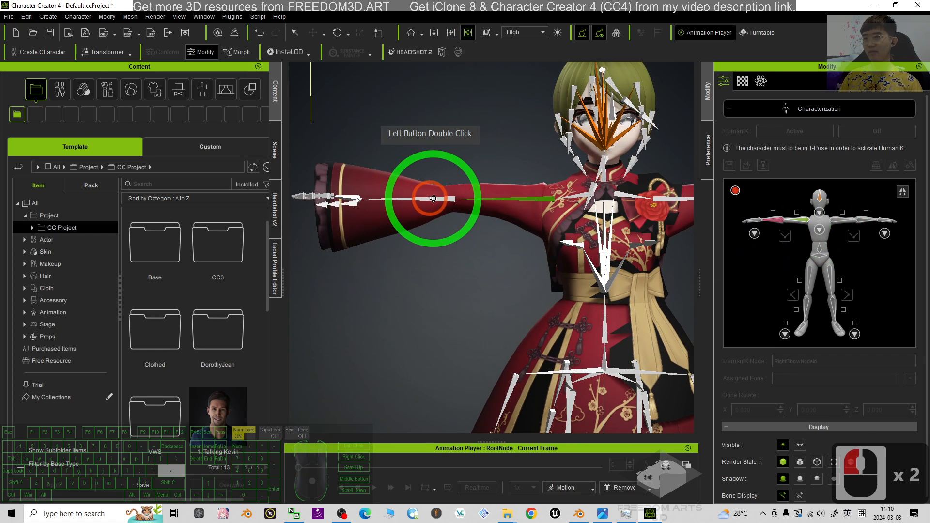
Assign the avatar's right hand bone to the HumanIK right wrist node.
double_click(758, 221)
double_click(758, 220)
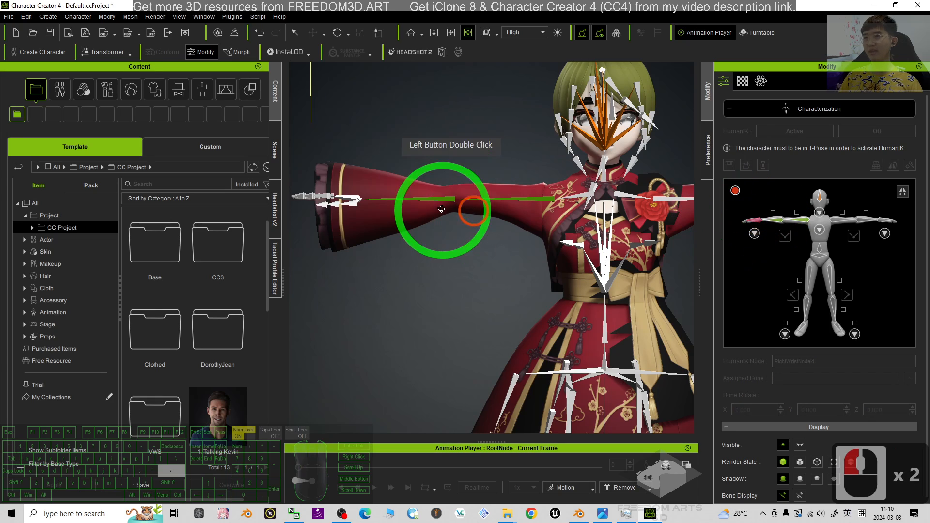
double_click(356, 197)
Assign the avatar's left upper arm bone to the HumanIK left shoulder node.
key(x)
drag(624, 224, 513, 288)
key(c)
key(x)
drag(623, 255, 466, 335)
scroll(637, 310, up, 2)
key(x)
drag(595, 330, 487, 264)
key(c)
double_click(832, 224)
double_click(473, 231)
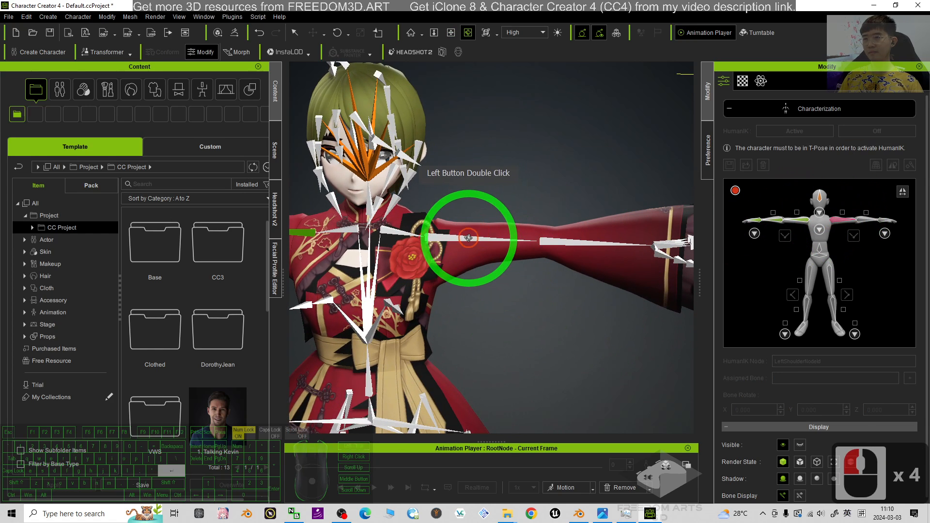
Assign the avatar's left forearm bone and Left_wrist bone to the HumanIK left elbow and left wrist nodes.
double_click(867, 220)
double_click(556, 226)
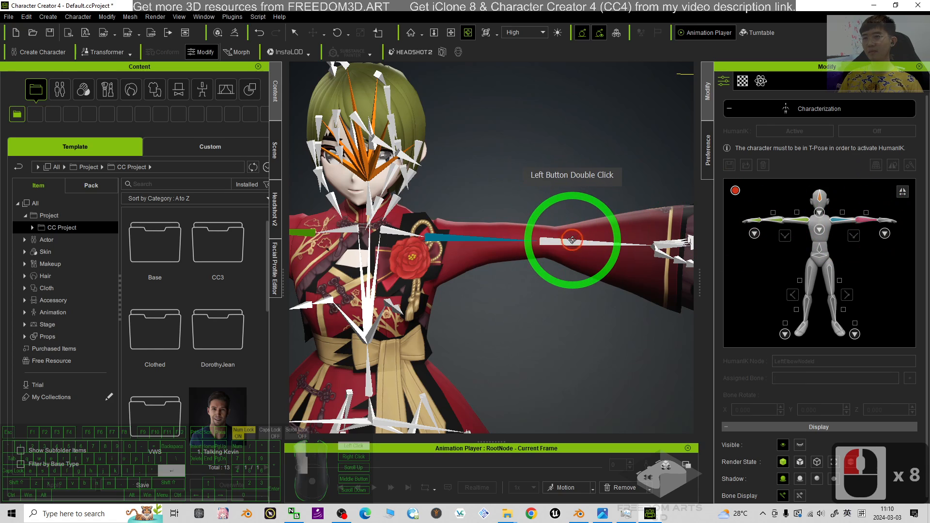
double_click(883, 222)
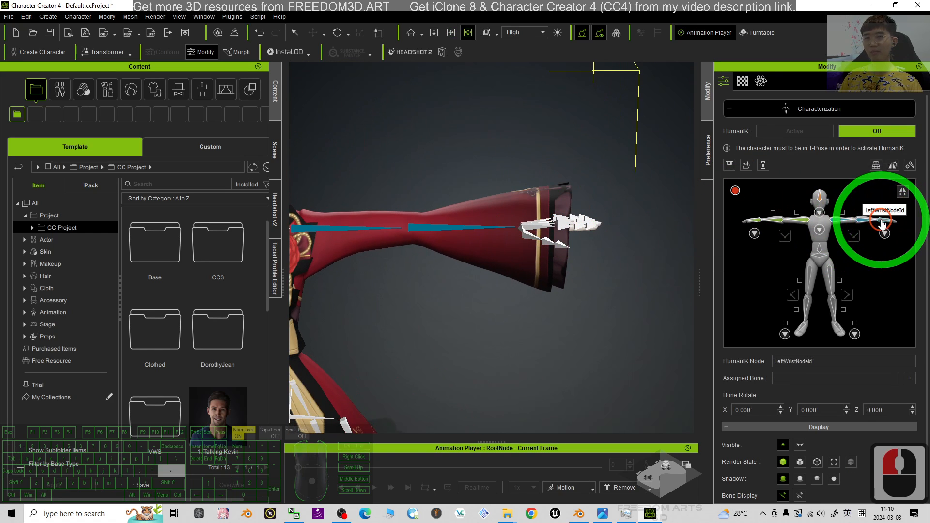
double_click(521, 226)
Assign the avatar's Hips bone to the HumanIK hips node and the Spine bone to the waist node.
key(x)
drag(388, 259, 622, 212)
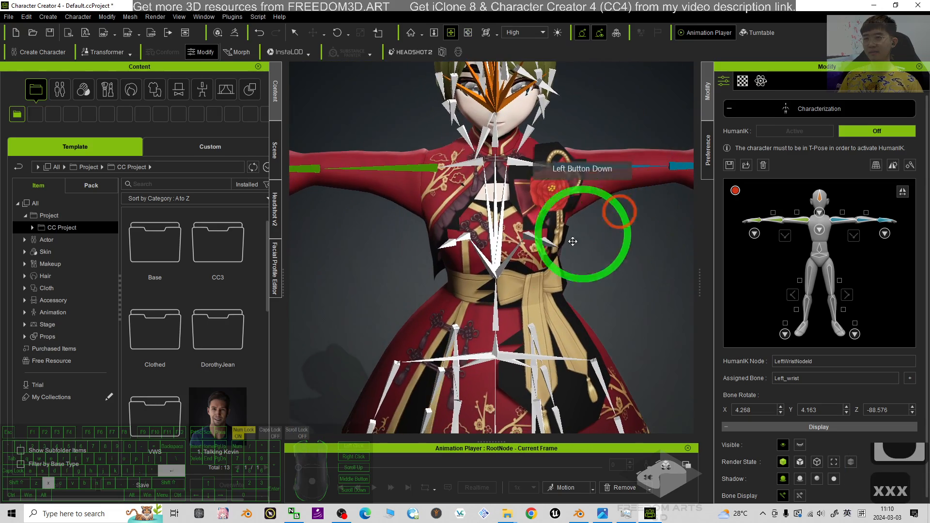
key(c)
mouse_move(571, 239)
mouse_down()
mouse_move(460, 262)
mouse_move(581, 238)
mouse_up()
scroll(591, 305, down, 4)
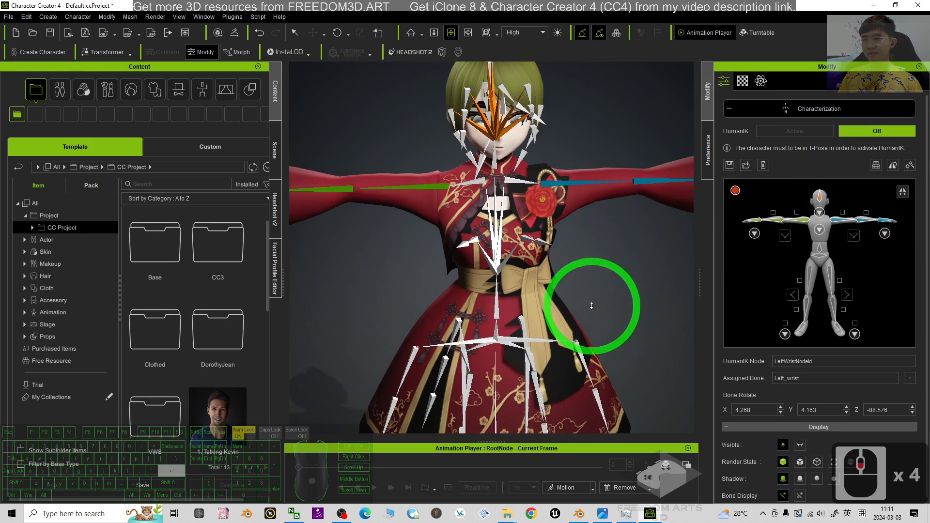
drag(624, 310, 594, 261)
double_click(817, 254)
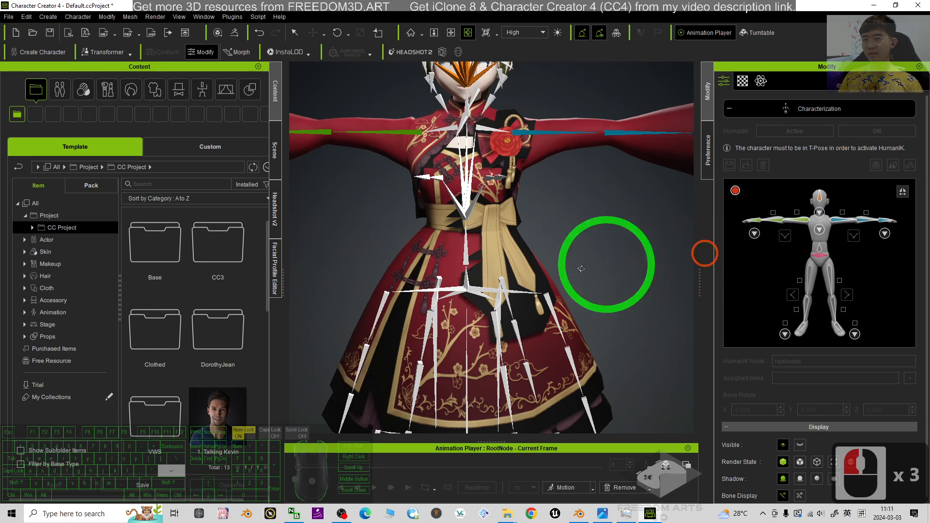
double_click(467, 287)
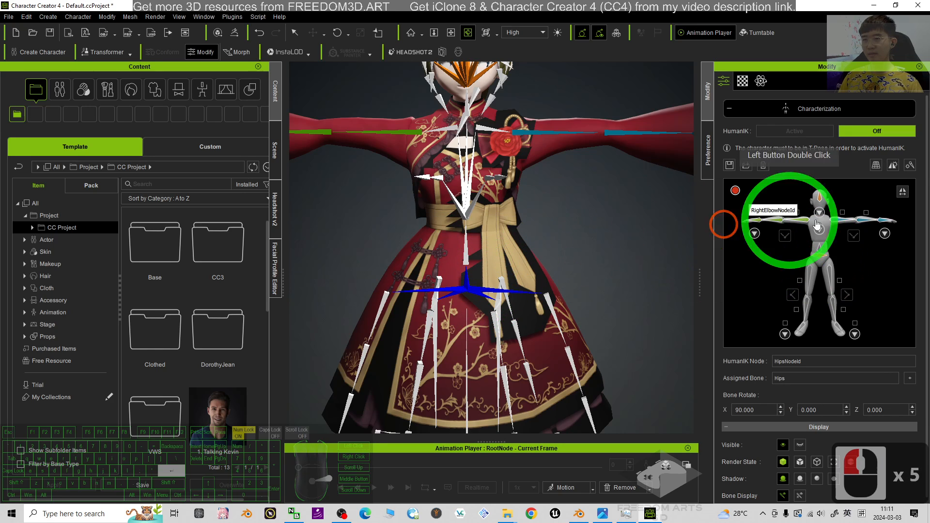
double_click(819, 252)
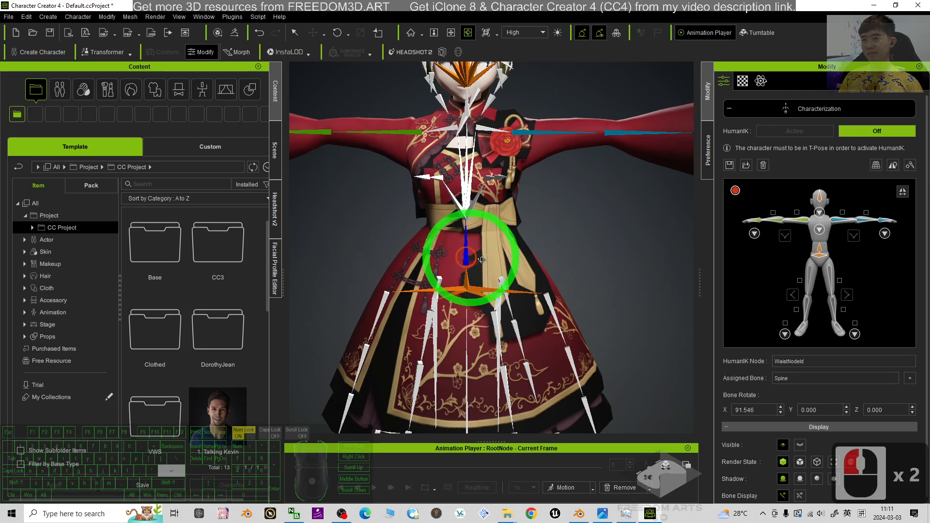
Assign the avatar's right and left upper leg bones to the matching HumanIK hip nodes.
drag(481, 259, 523, 195)
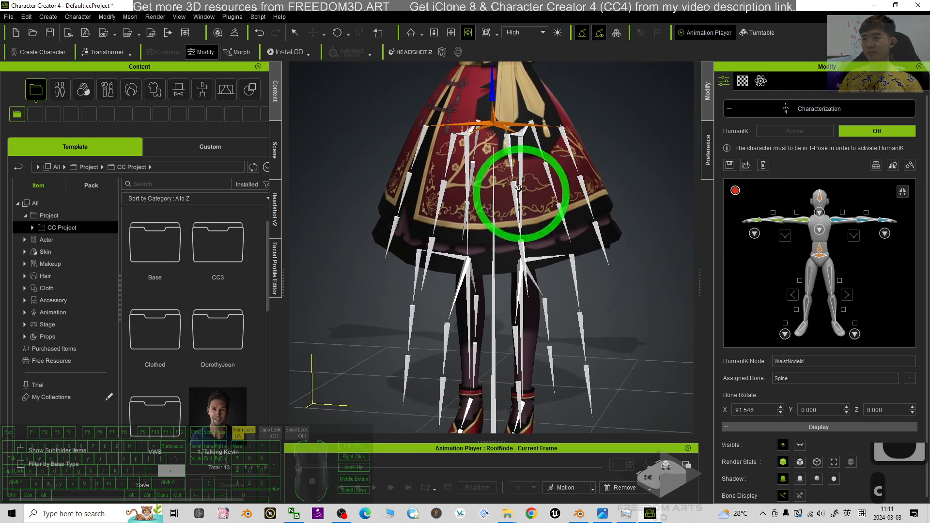
scroll(514, 167, up, 6)
drag(514, 164, 562, 237)
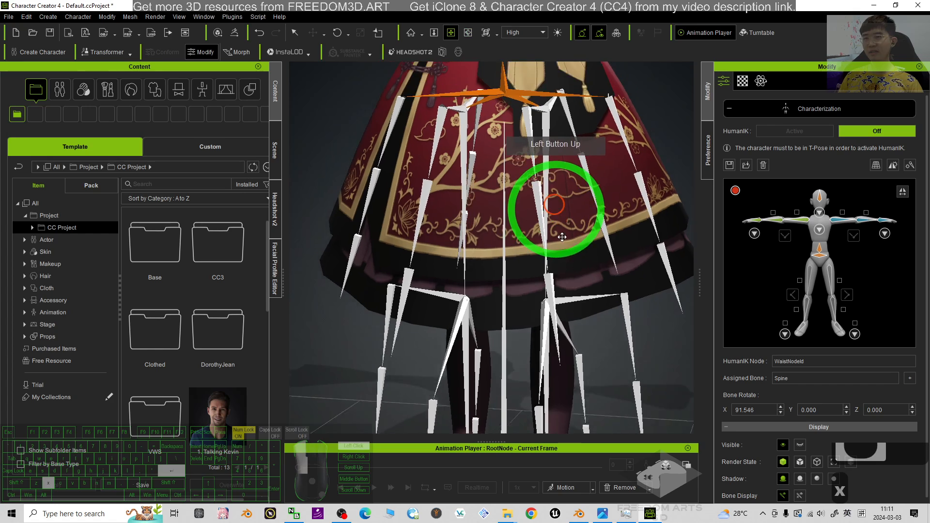
double_click(805, 264)
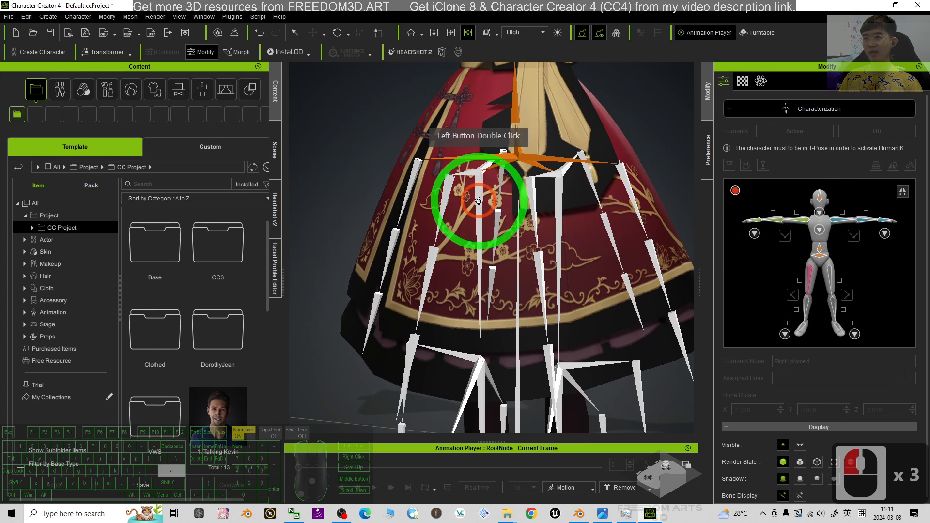
double_click(832, 267)
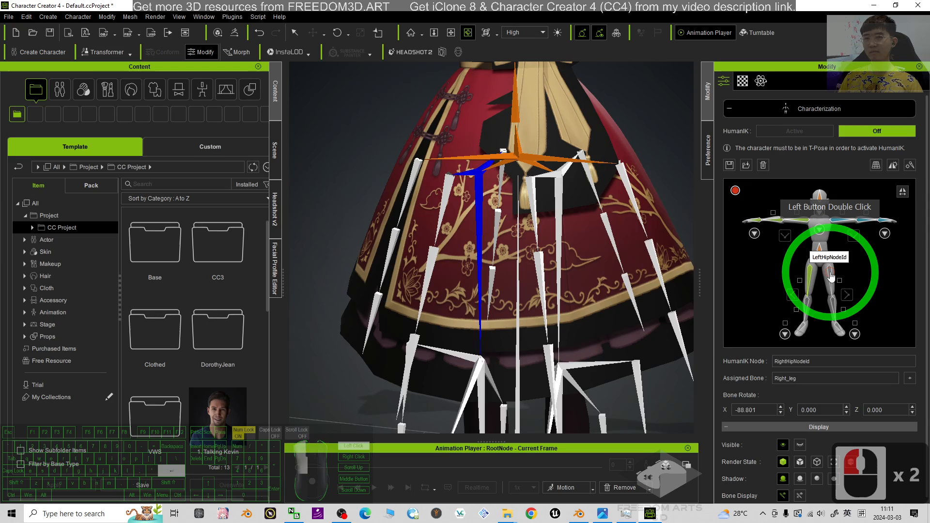
double_click(563, 217)
Assign the avatar's right and left knee bones to the matching HumanIK knee nodes.
key(x)
drag(556, 214, 560, 163)
key(c)
double_click(807, 302)
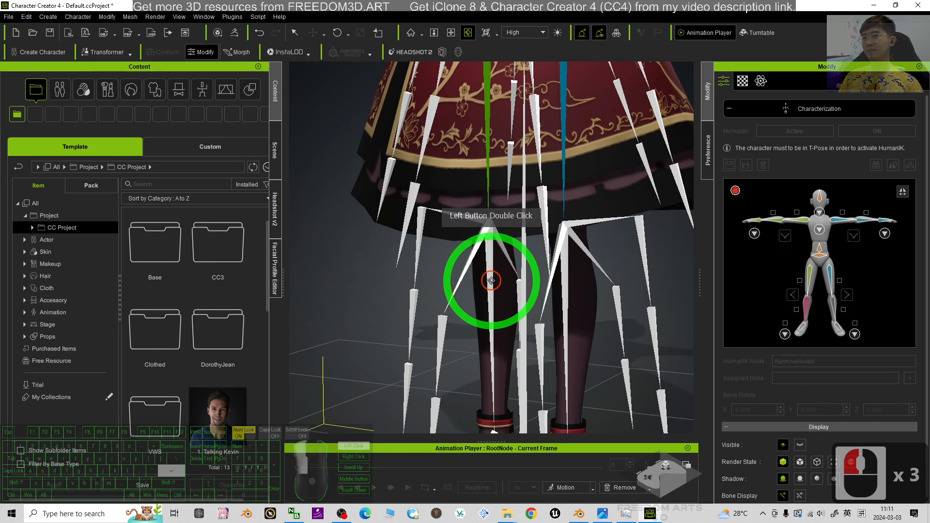
double_click(833, 302)
double_click(574, 300)
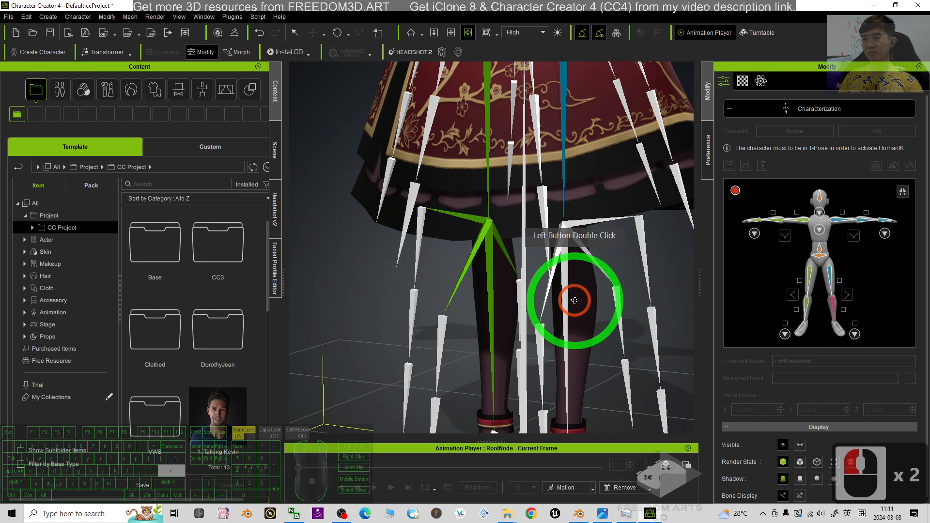
Assign the Right_ankle and Left_ankle bones to the matching HumanIK ankle nodes.
drag(565, 294, 807, 329)
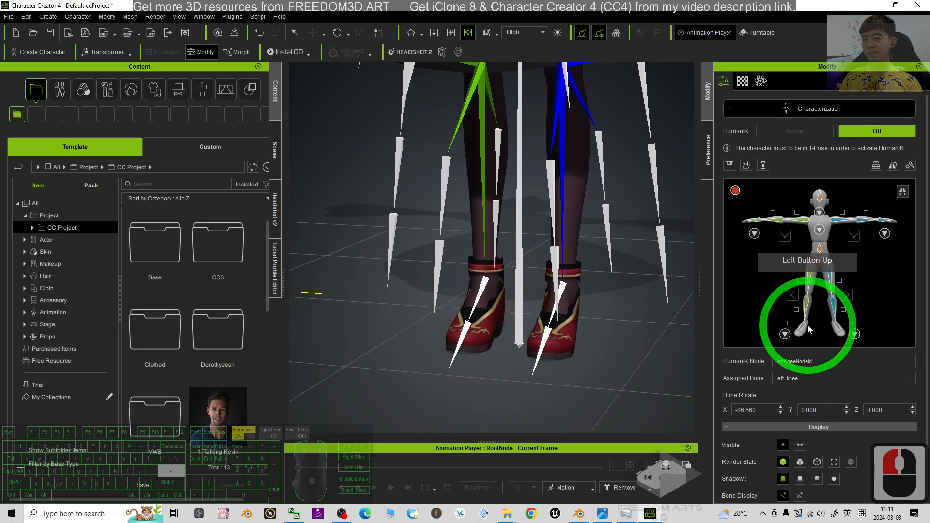
double_click(484, 293)
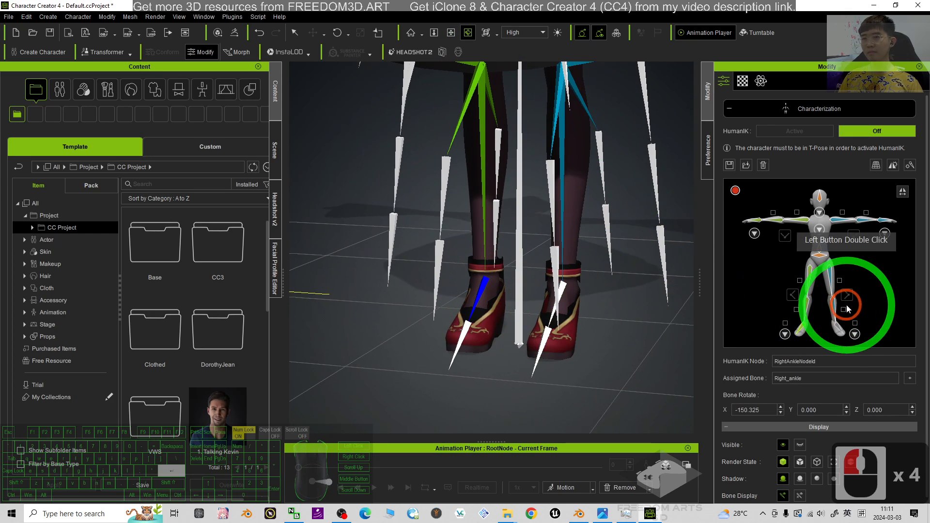
double_click(834, 325)
double_click(558, 295)
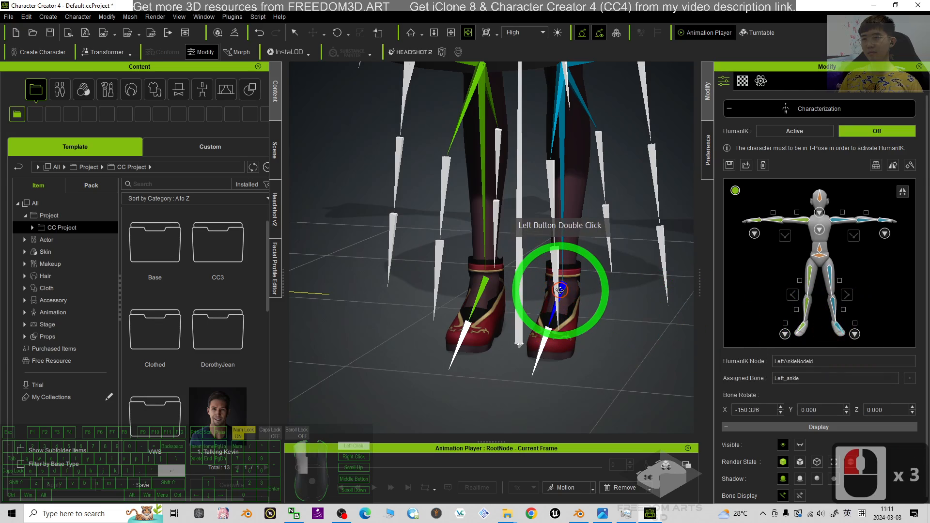
Activate HumanIK for the fully mapped avatar and leave the Characterization settings.
scroll(591, 222, down, 5)
key(x)
drag(574, 208, 639, 230)
key(c)
scroll(547, 274, down, 4)
key(x)
key(c)
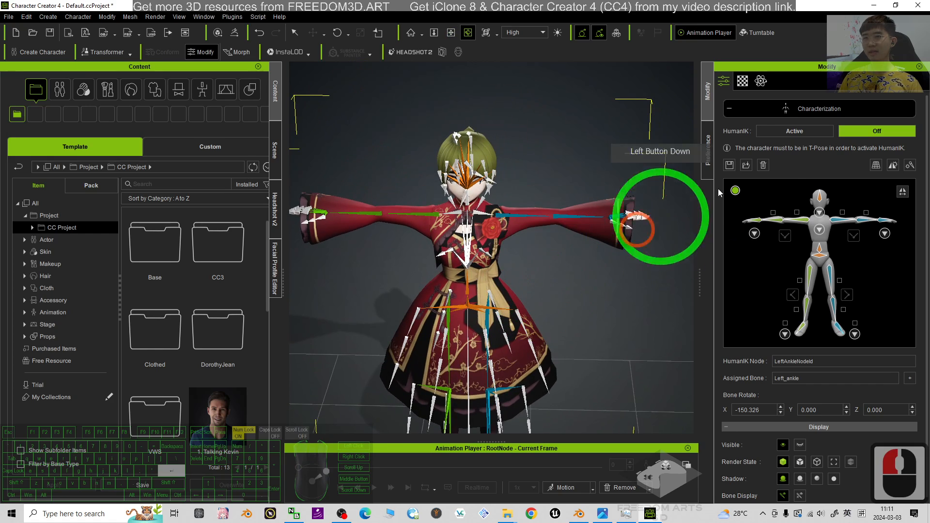
click(802, 129)
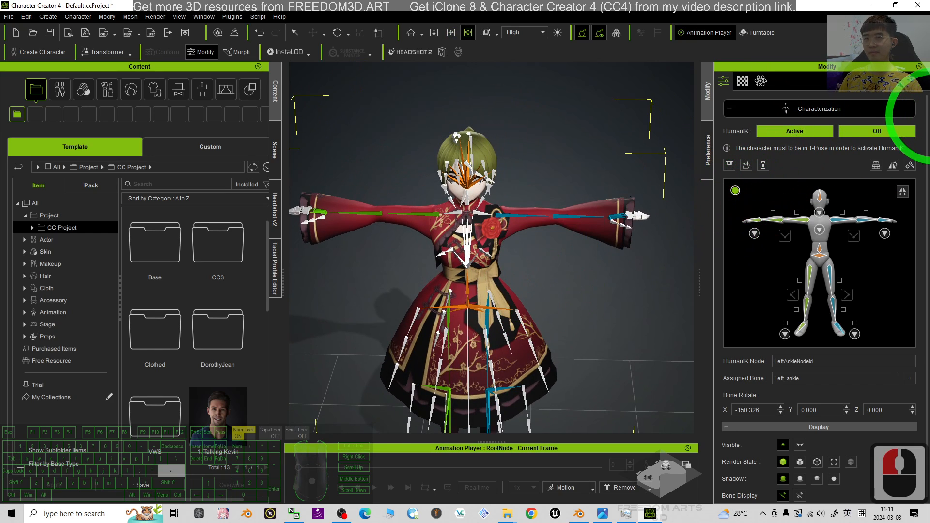
click(616, 317)
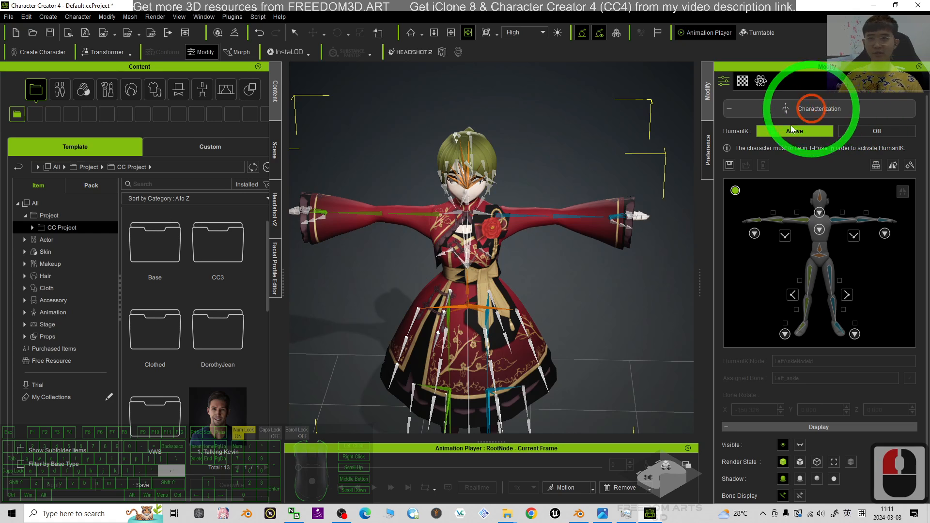
click(449, 260)
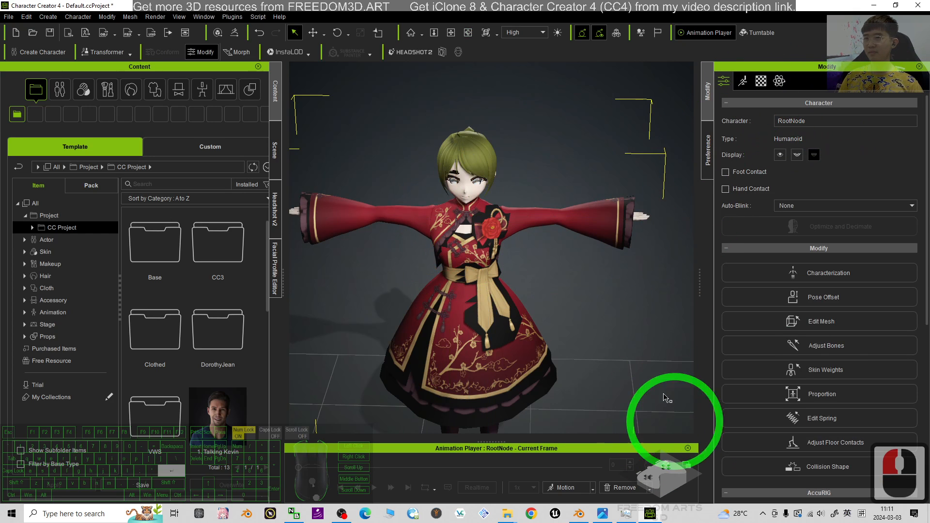
Switch to Blender and display the shape keys of the avatar's face mesh.
drag(550, 280, 533, 198)
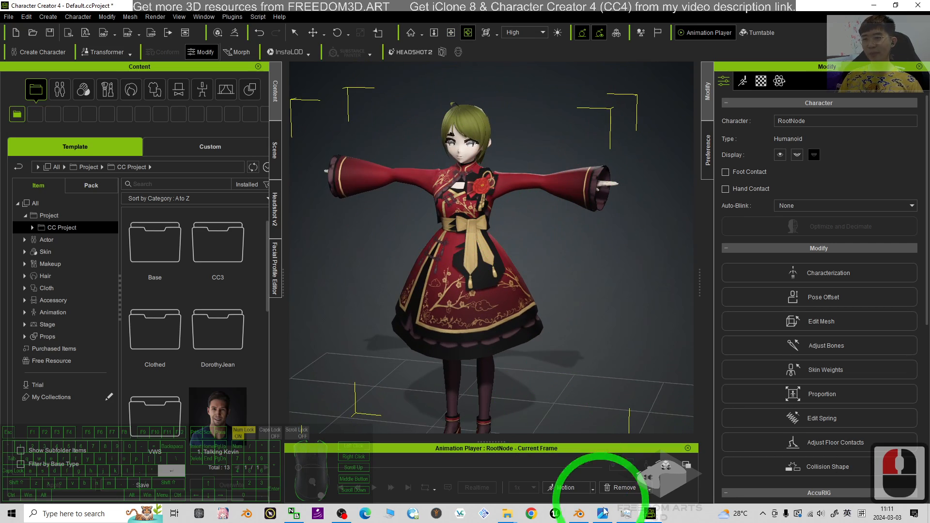
click(579, 515)
click(820, 269)
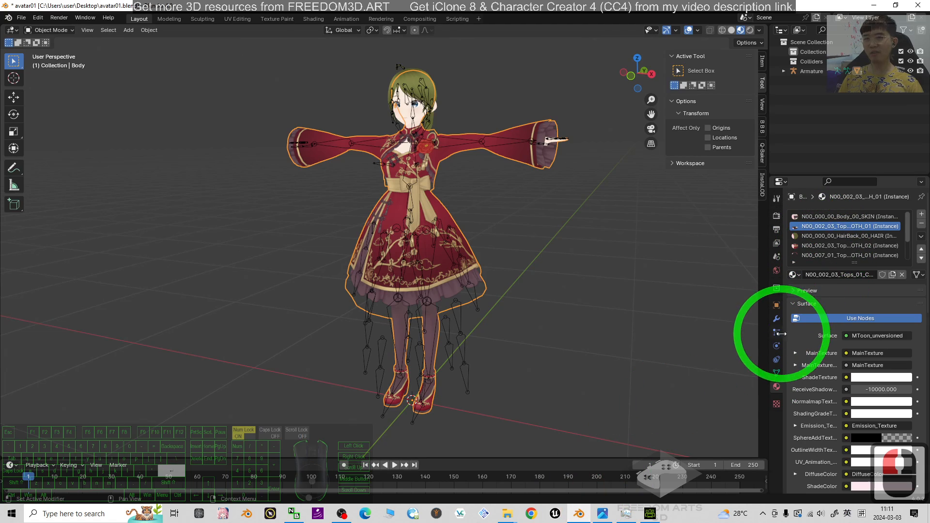
click(777, 375)
click(420, 108)
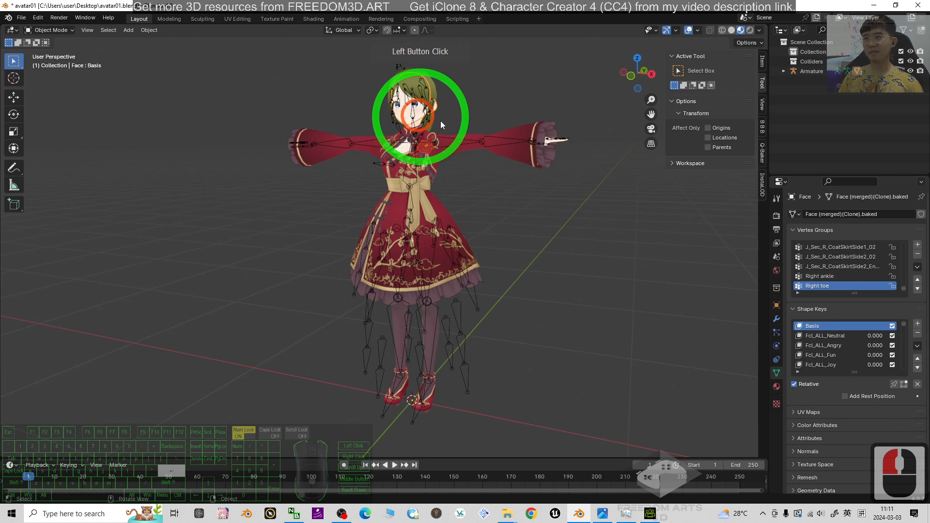
Preview the Fcl_ALL_Angry shape key at 1.000 on the avatar's face mesh.
scroll(492, 120, up, 6)
scroll(505, 124, down, 2)
key(x)
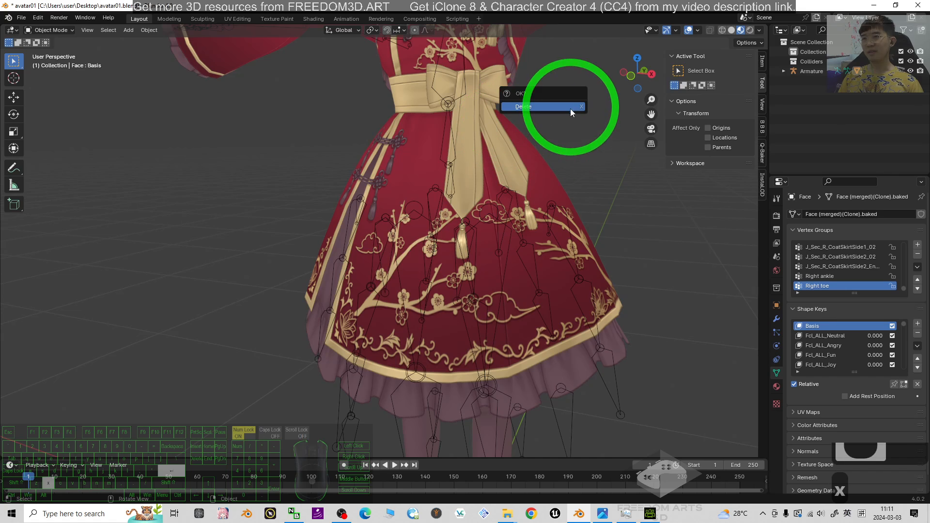
shift+middle_drag(600, 112, 550, 282)
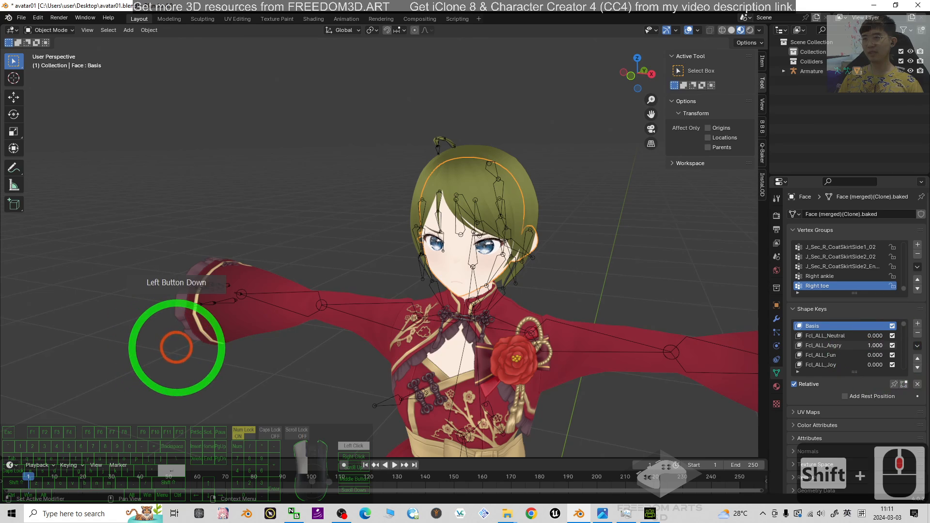
click(873, 346)
drag(870, 355, 827, 351)
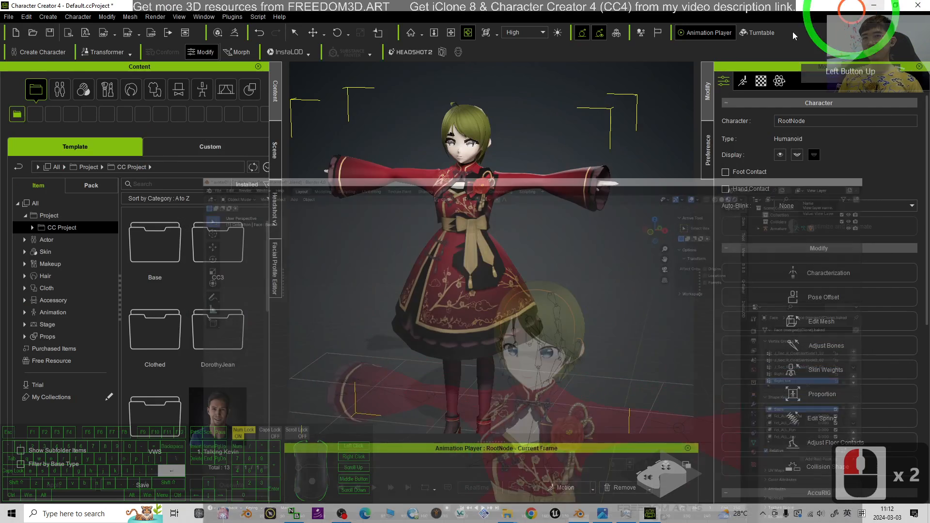
Switch back to Character Creator 4 and open the Facial Profile Editor for the avatar.
click(461, 144)
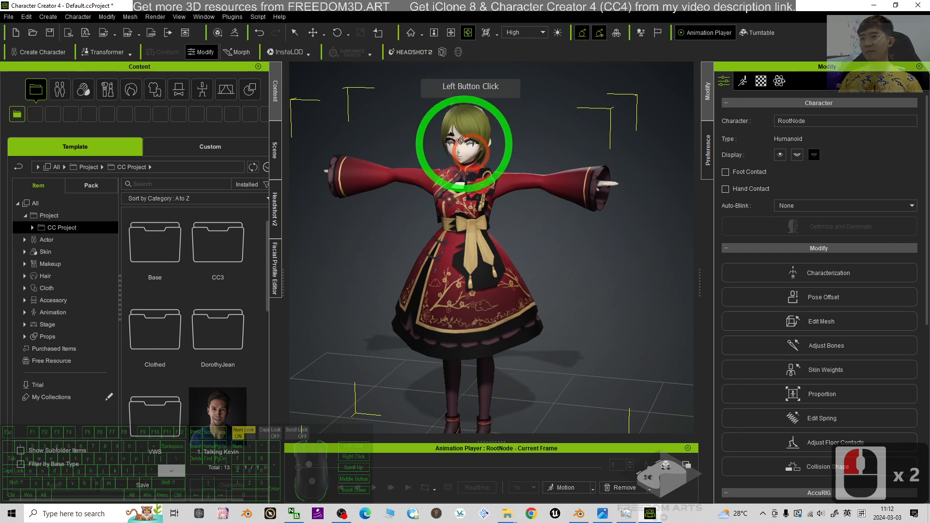
click(657, 241)
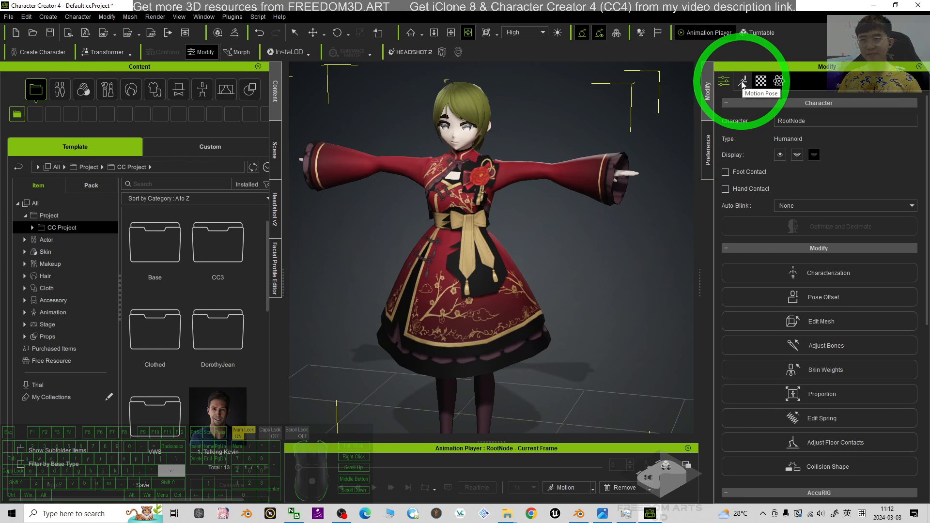
click(743, 82)
click(827, 258)
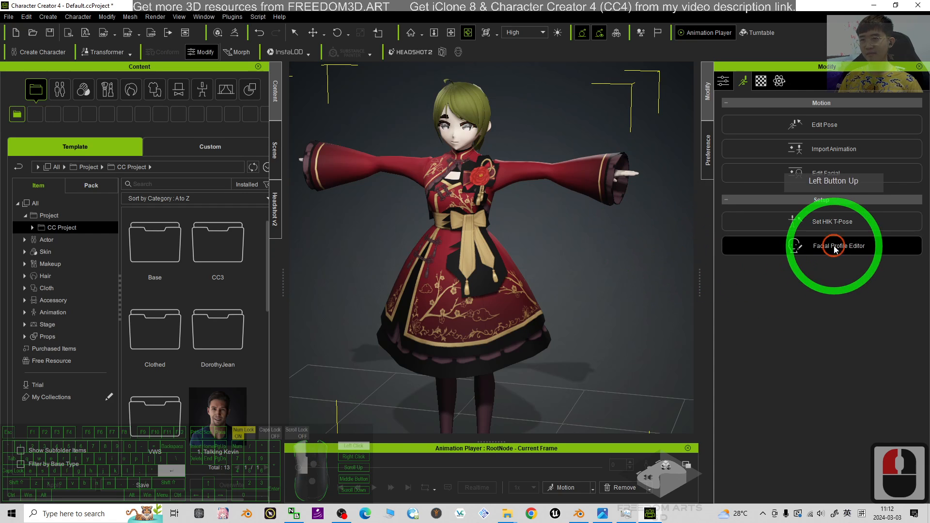
click(328, 267)
click(275, 266)
click(120, 144)
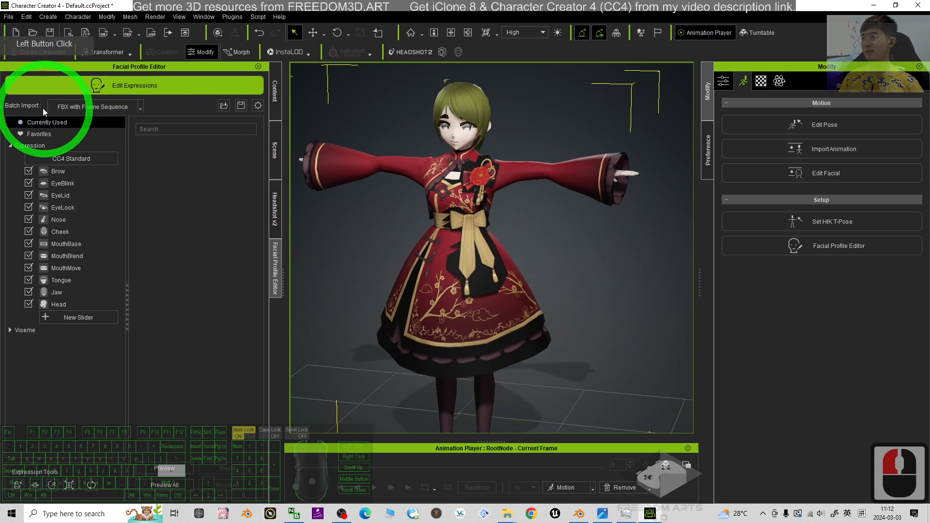
Start a batch morph import from an FBX file and load avatar01.fbx from the desktop folder Exported from Blender.
click(141, 109)
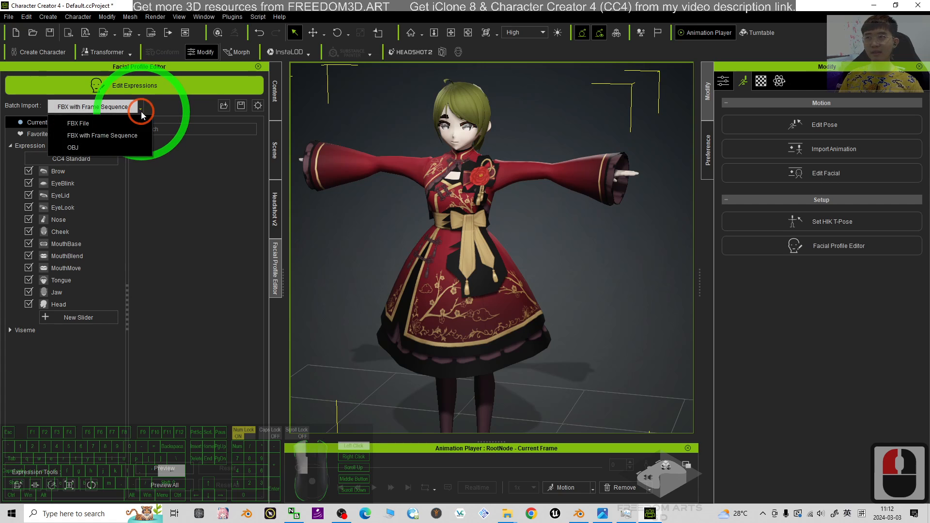
click(96, 122)
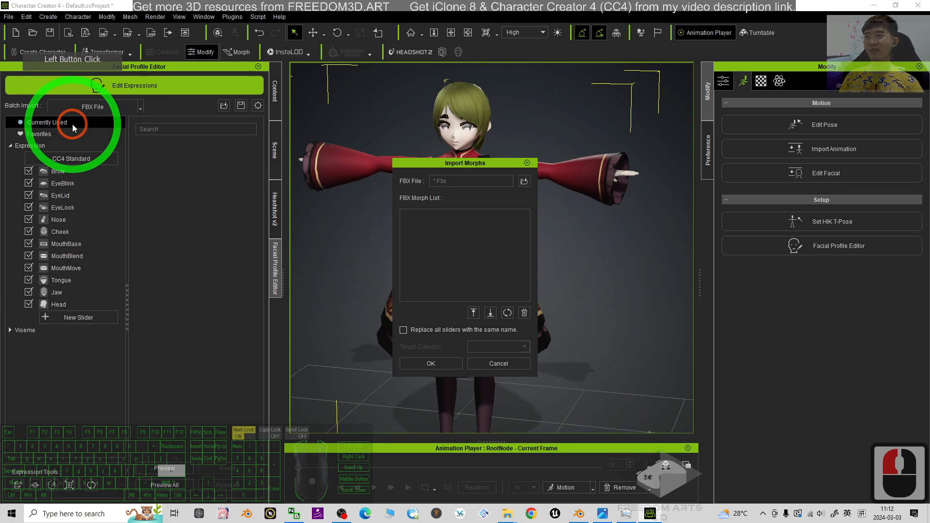
click(524, 182)
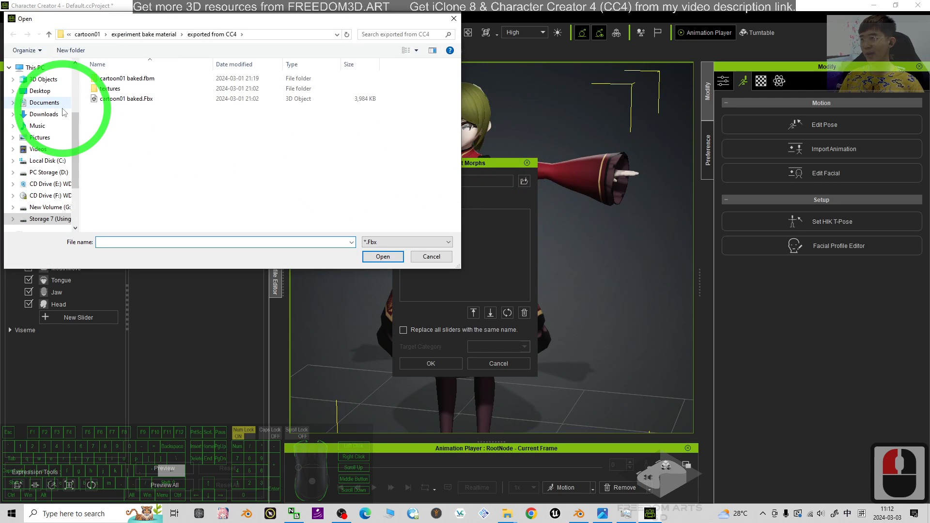
click(30, 92)
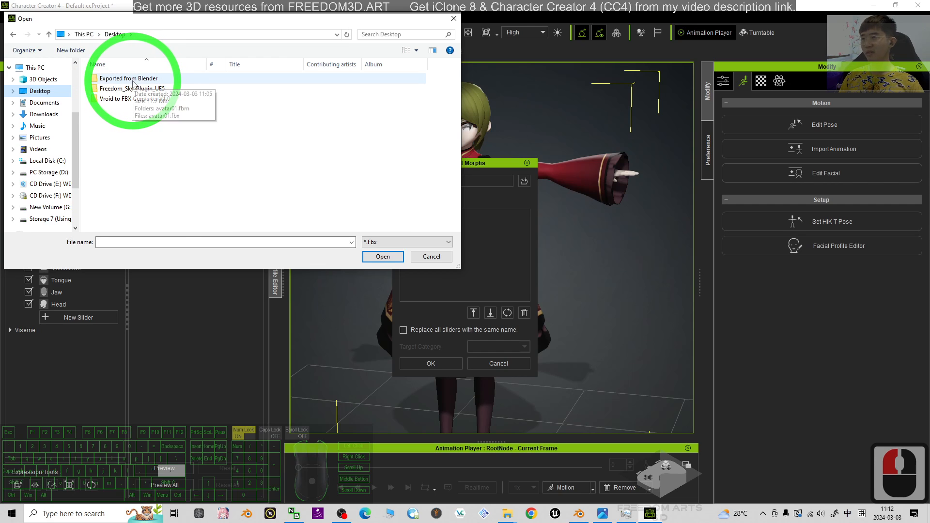
double_click(129, 79)
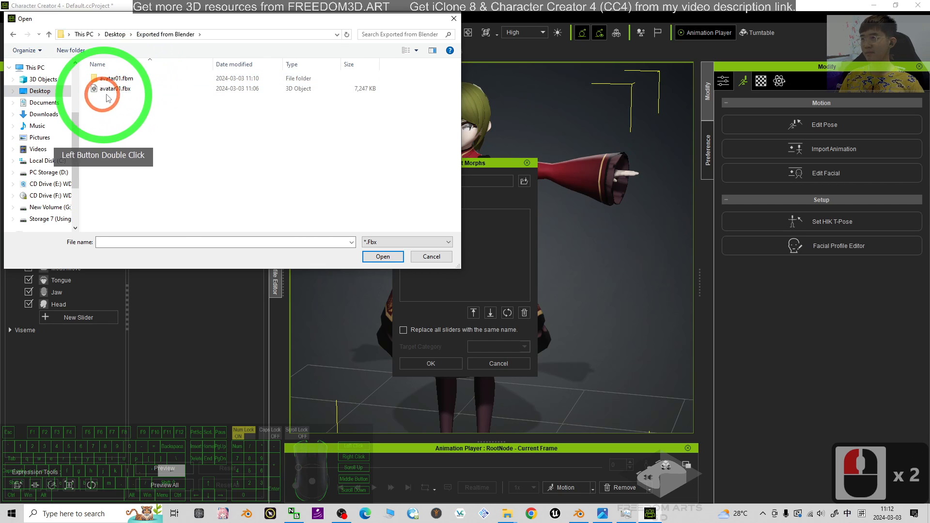
click(121, 92)
double_click(121, 89)
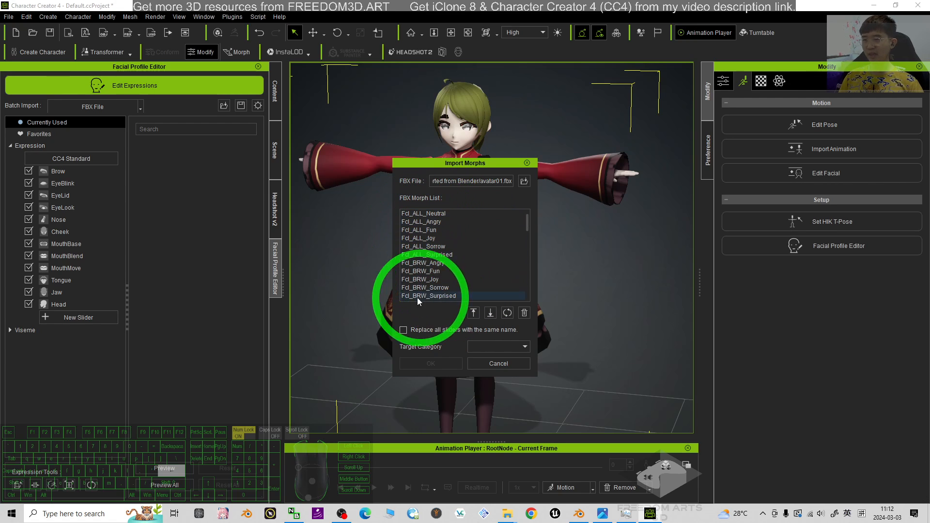
Import the listed FBX morphs into a target category named morph.
click(475, 345)
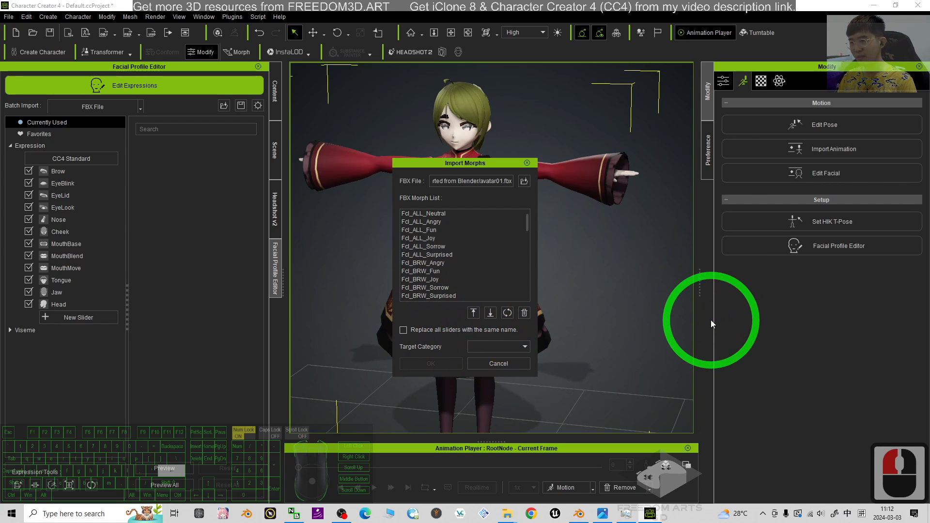
text(mo)
key(shift)
key(BackSpace)
key(BackSpace)
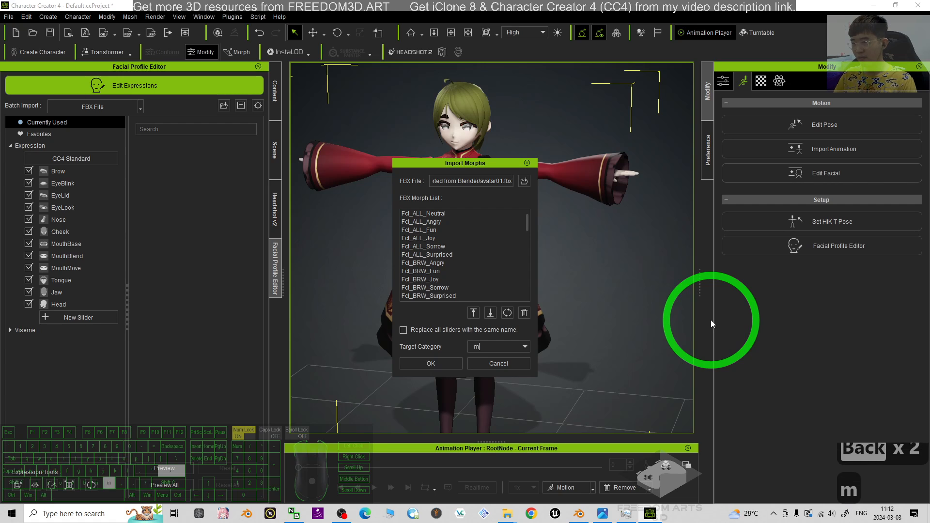
click(450, 358)
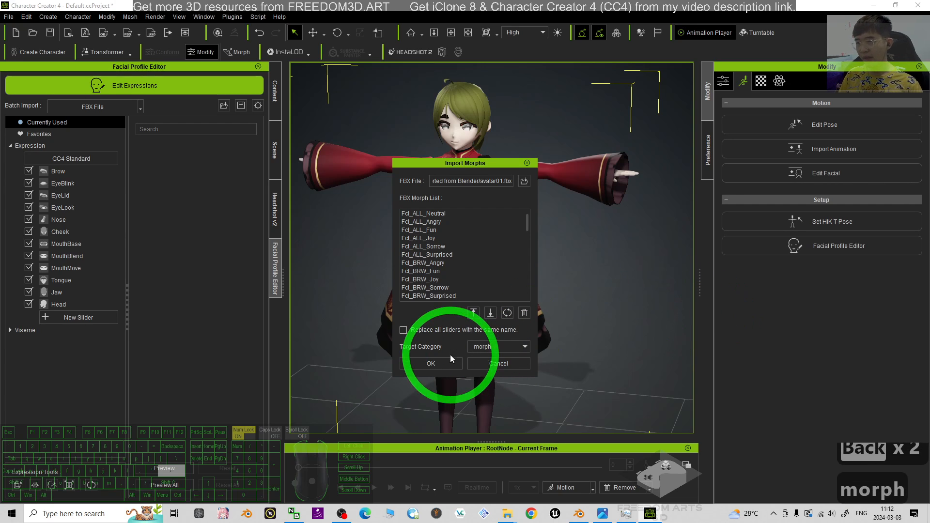
Show the morph category's sliders and preview Fcl_ALL_Joy, Fcl_ALL_Fun and Fcl_ALL_Angry on the avatar's face.
click(60, 316)
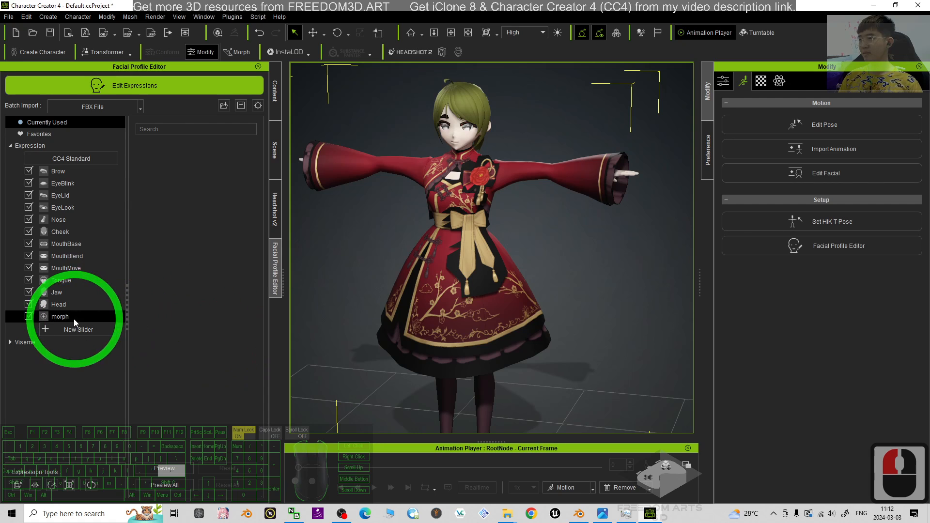
scroll(504, 194, up, 14)
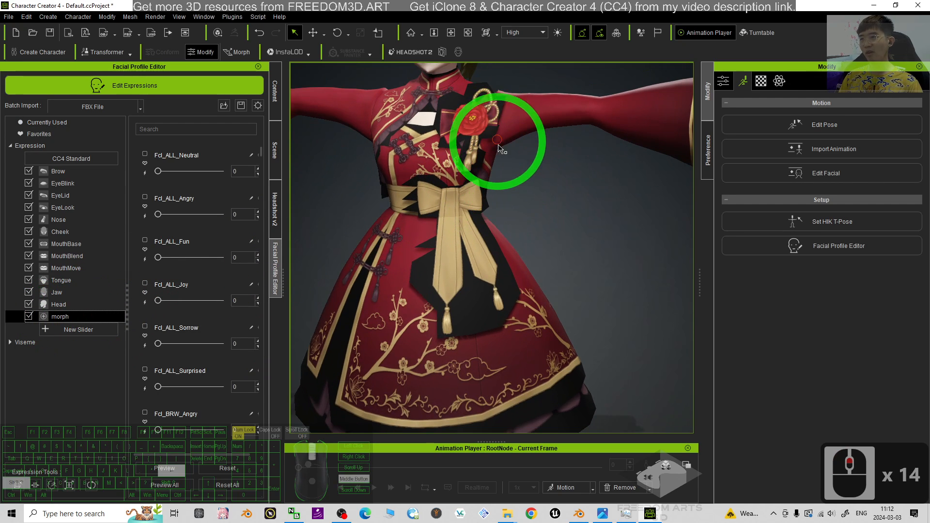
shift+middle_drag(526, 269, 527, 267)
shift+middle_drag(547, 167, 548, 262)
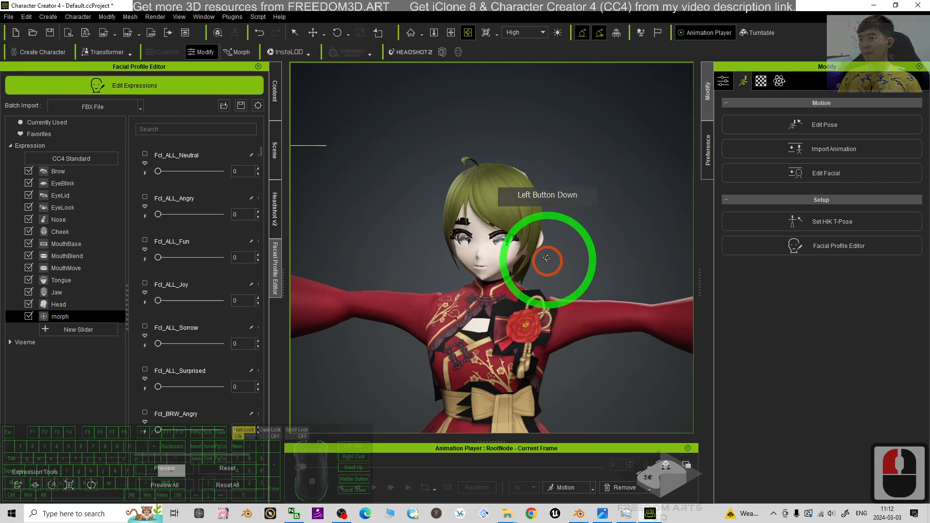
scroll(552, 256, up, 9)
drag(158, 300, 233, 301)
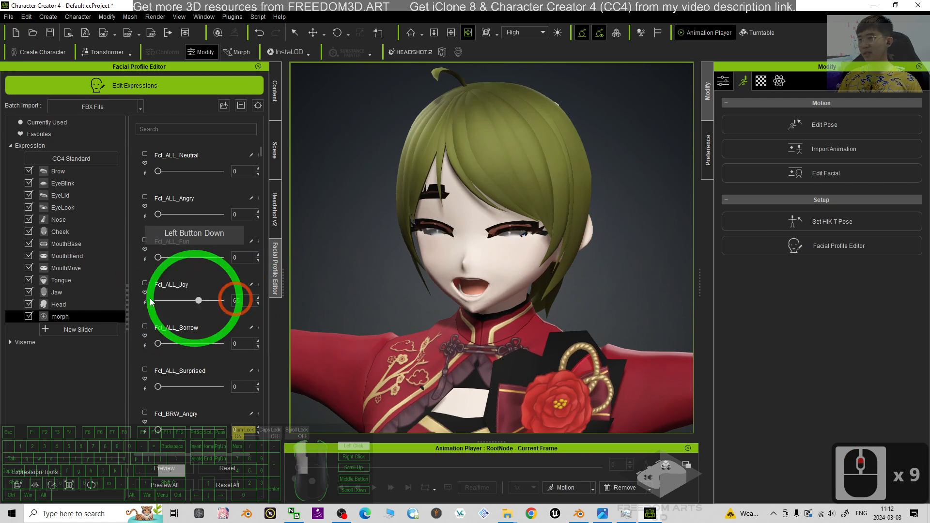
drag(158, 257, 233, 257)
click(123, 245)
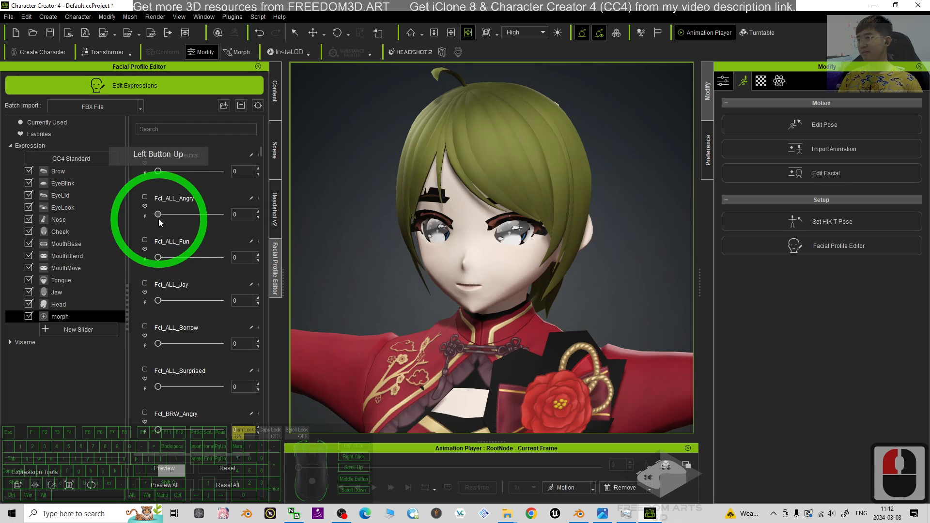
drag(159, 214, 46, 221)
scroll(554, 295, down, 20)
key(x)
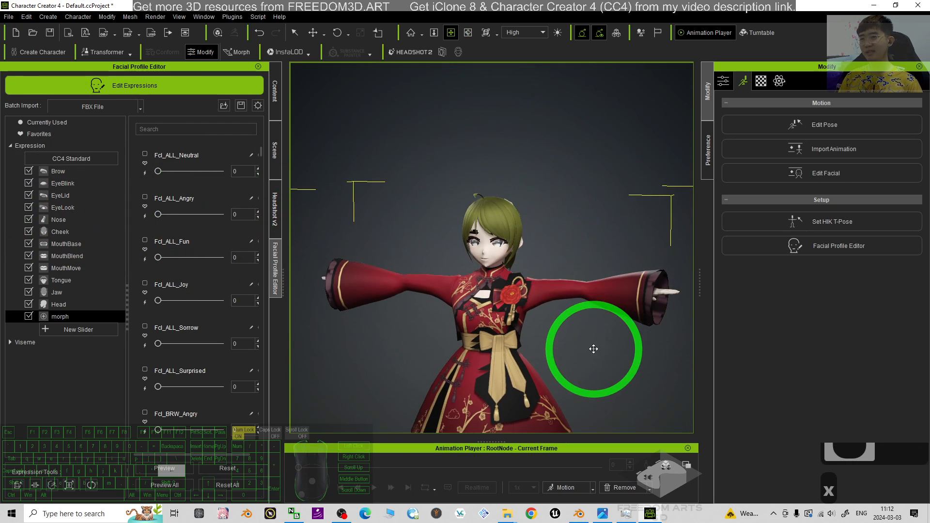
drag(591, 368, 612, 284)
Restore the program window to a smaller size to uncover the desktop, and check the Exported from Blender folder.
drag(252, 2, 454, 43)
click(192, 233)
click(163, 260)
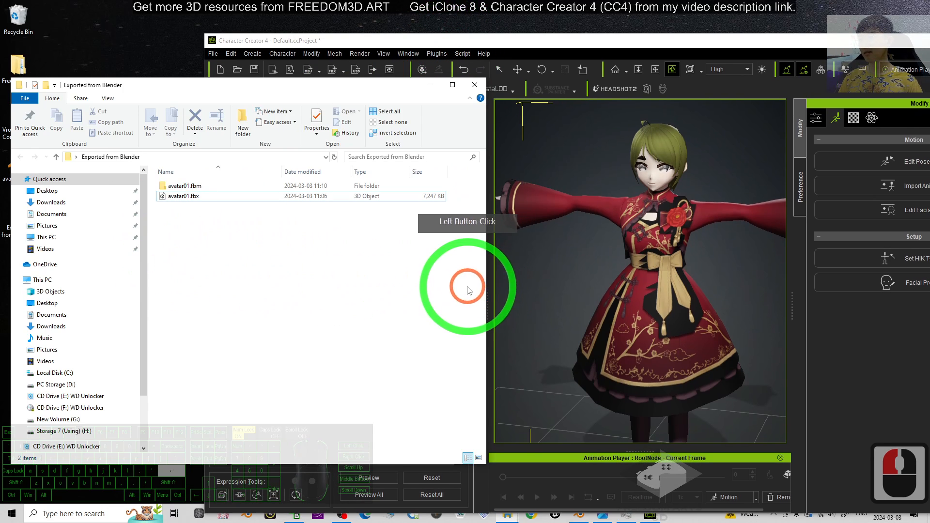
click(68, 70)
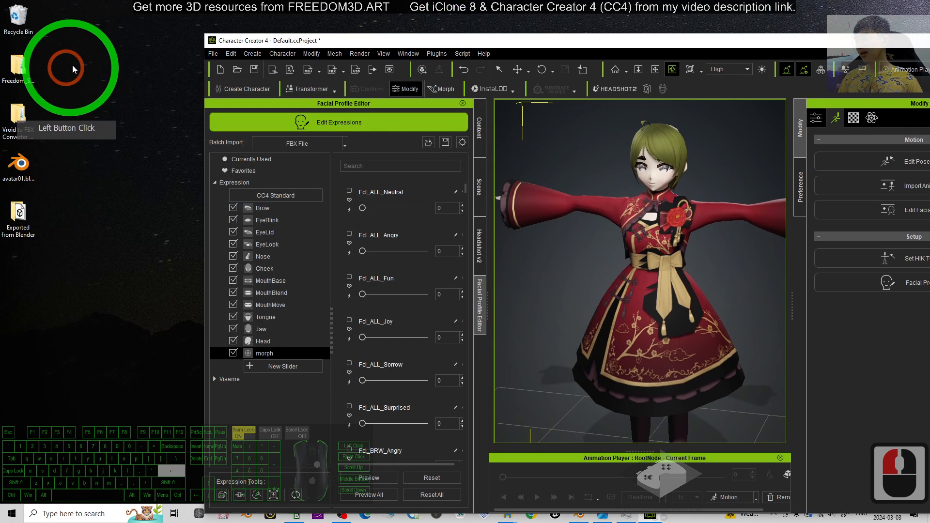
Create a desktop folder named Baked by CC4 and open it.
right_click(19, 301)
mouse_move(89, 415)
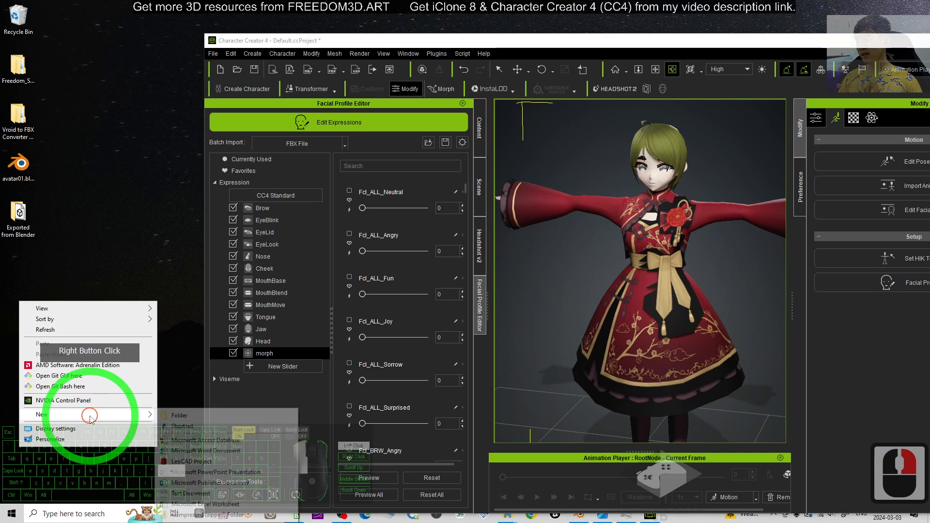
click(179, 415)
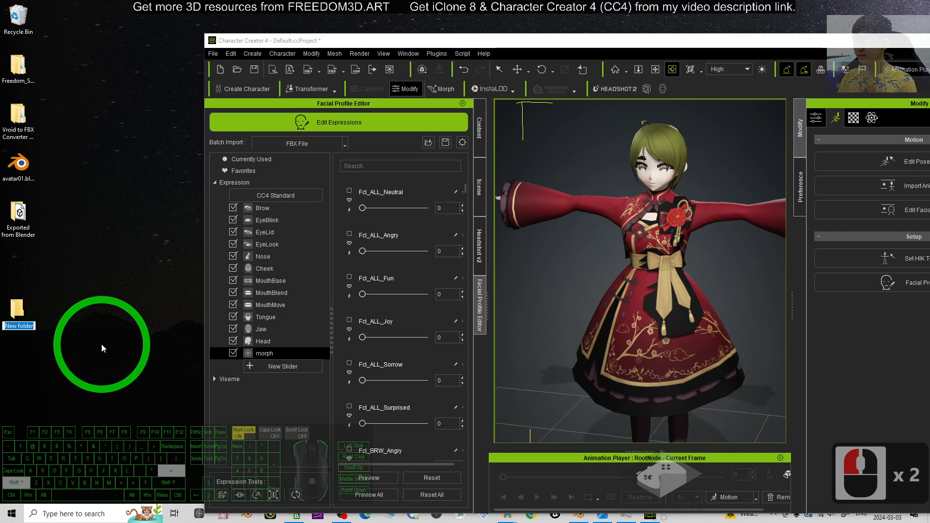
text(Baked by CC4)
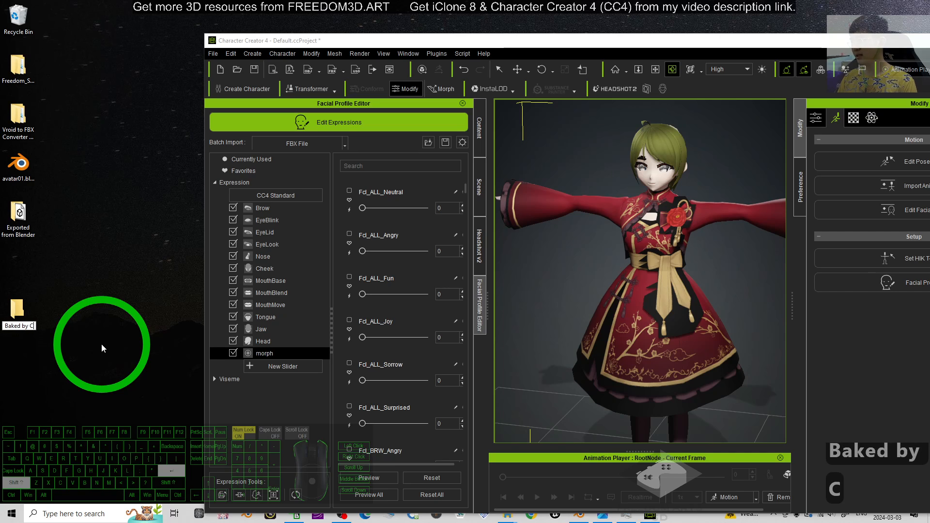
key(Return)
key(Return)
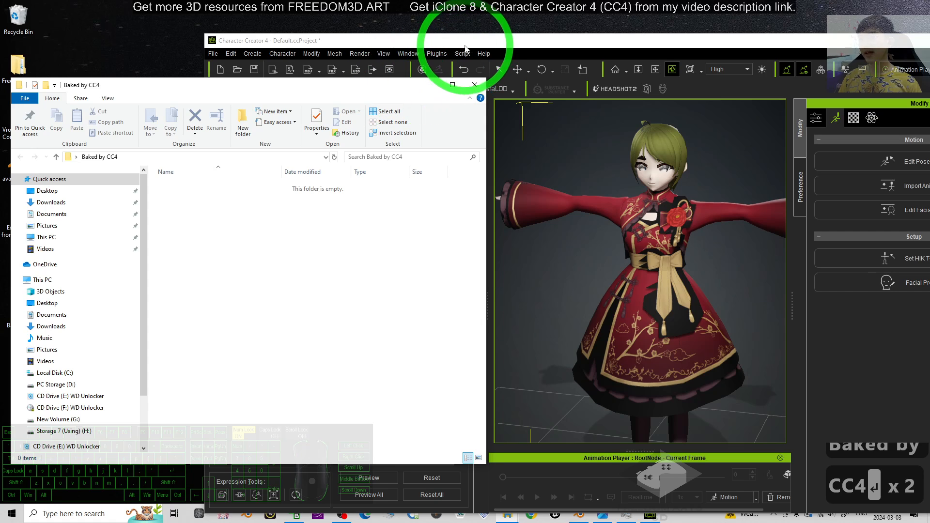
Return to Character Creator 4 and start an FBX export of the clothed character.
click(464, 47)
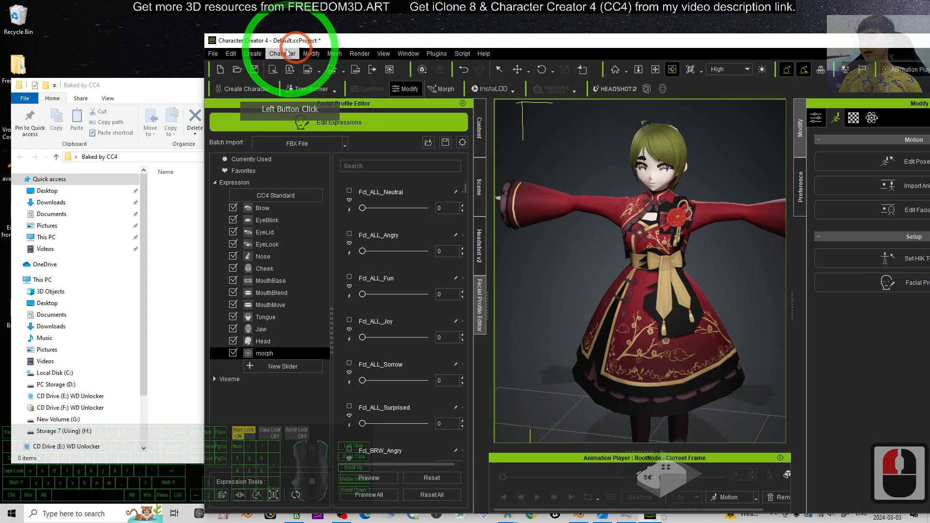
click(213, 53)
click(237, 106)
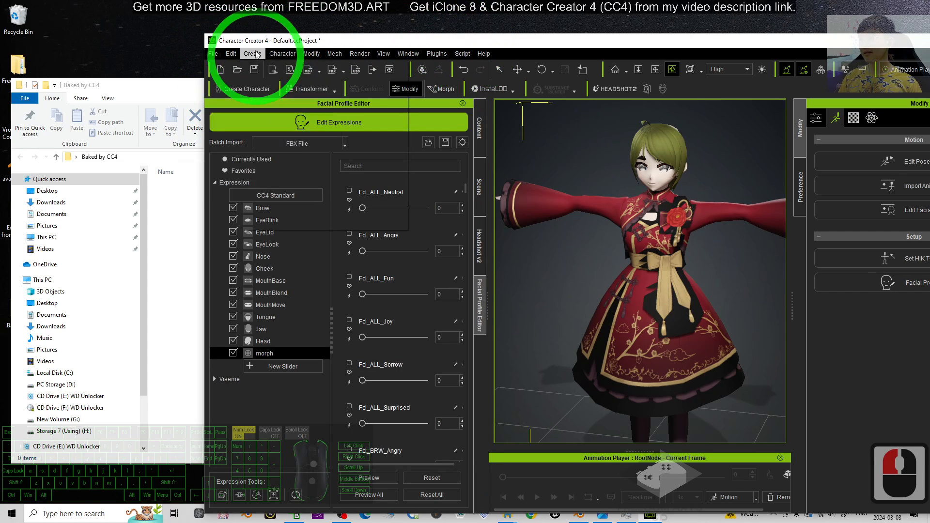
click(213, 54)
click(230, 145)
click(321, 145)
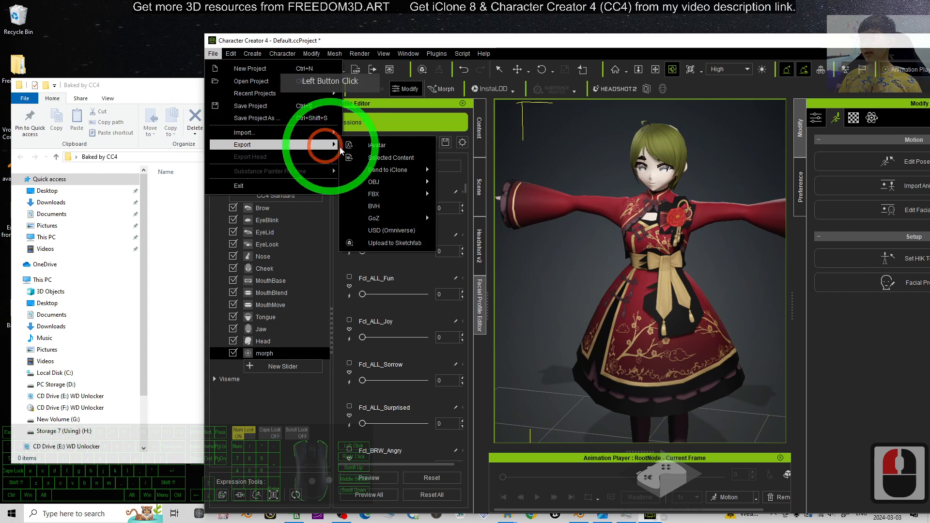
click(380, 194)
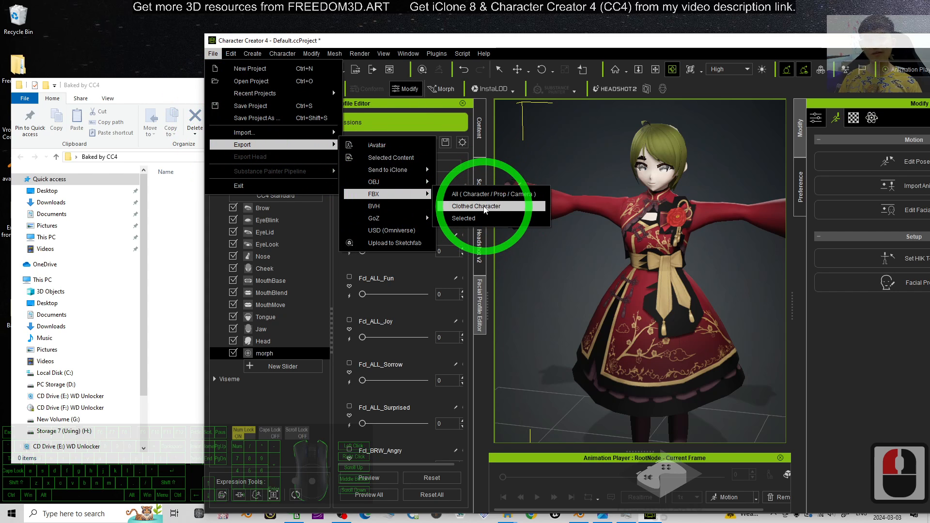
click(485, 207)
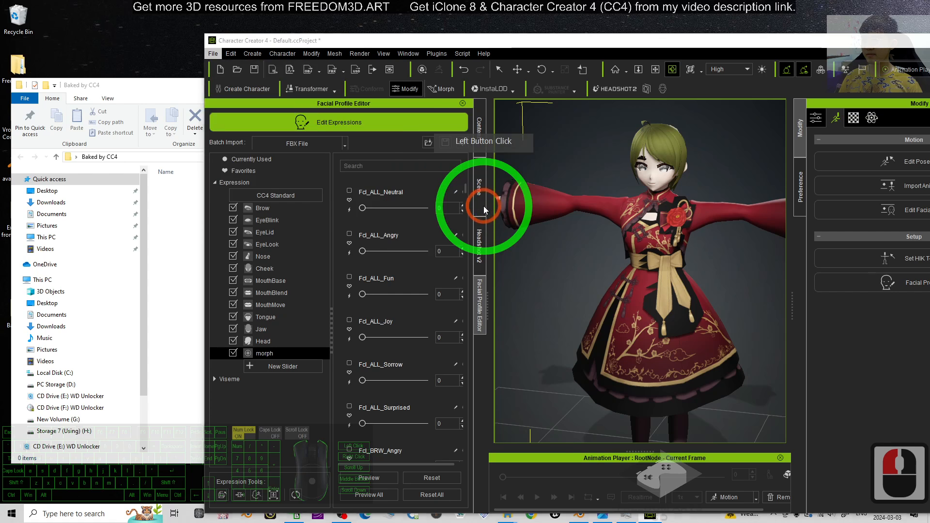
Set the export's target tool preset to Blender, enable InstaLOD with Remesher, and choose Mesh as the FBX option.
click(287, 70)
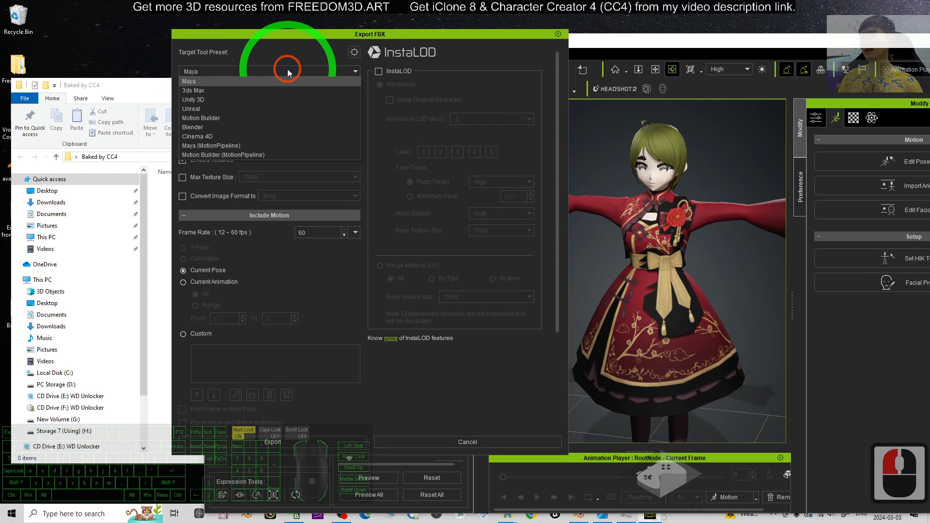
click(205, 127)
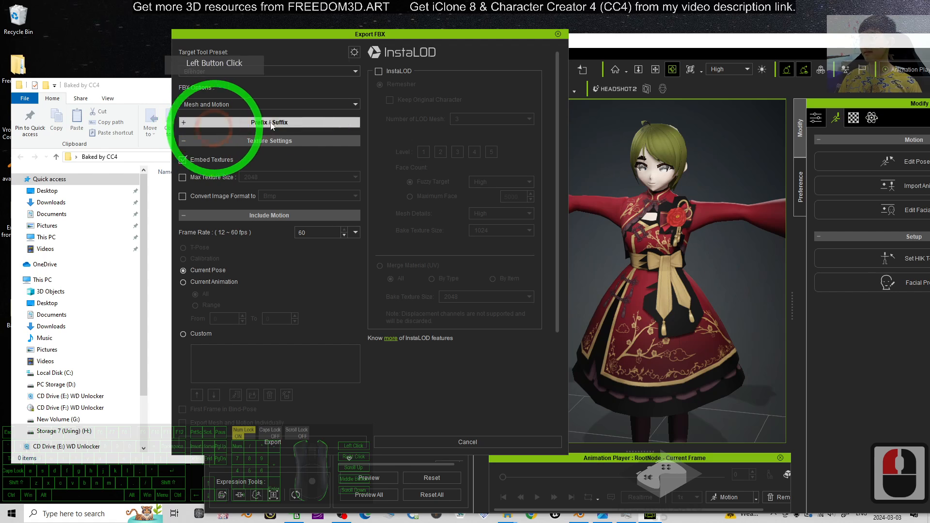
click(378, 71)
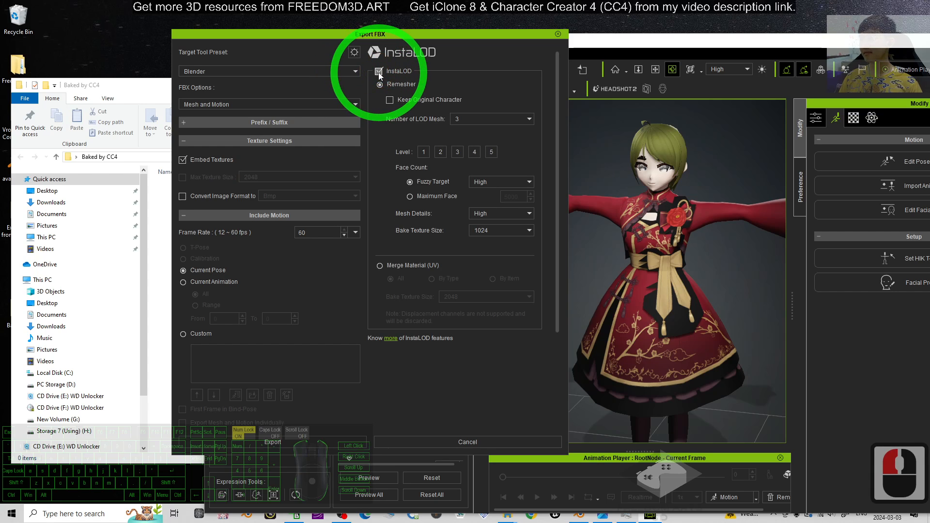
click(207, 104)
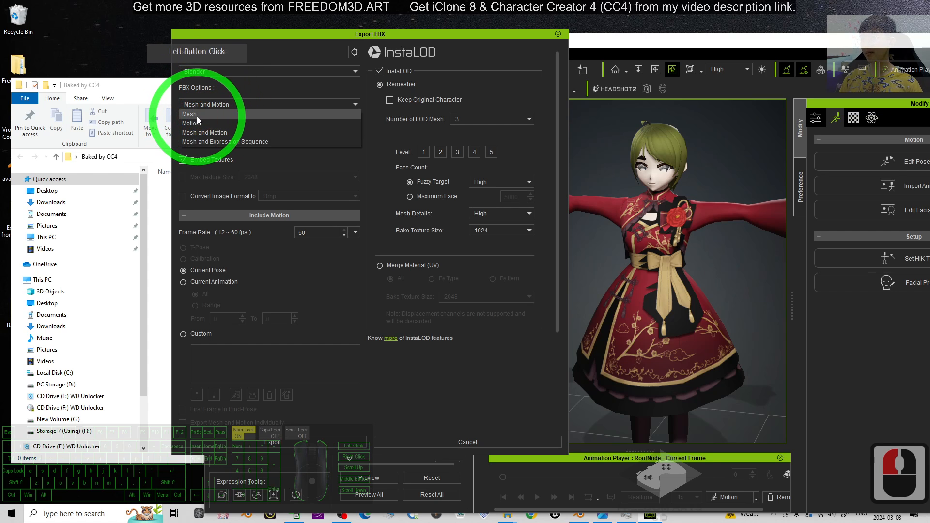
click(196, 116)
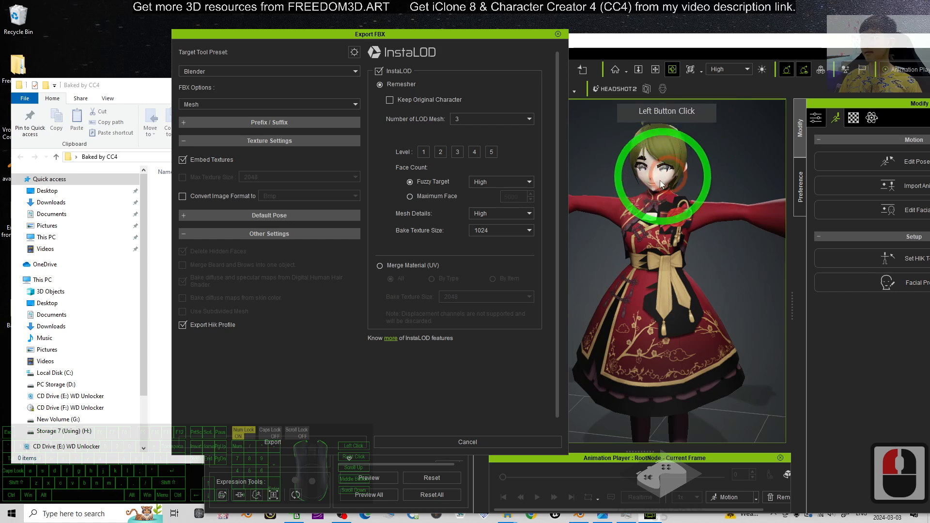
Expand the advanced FBX export settings and enable Merge Opacity to Diffuse Texture.
click(354, 52)
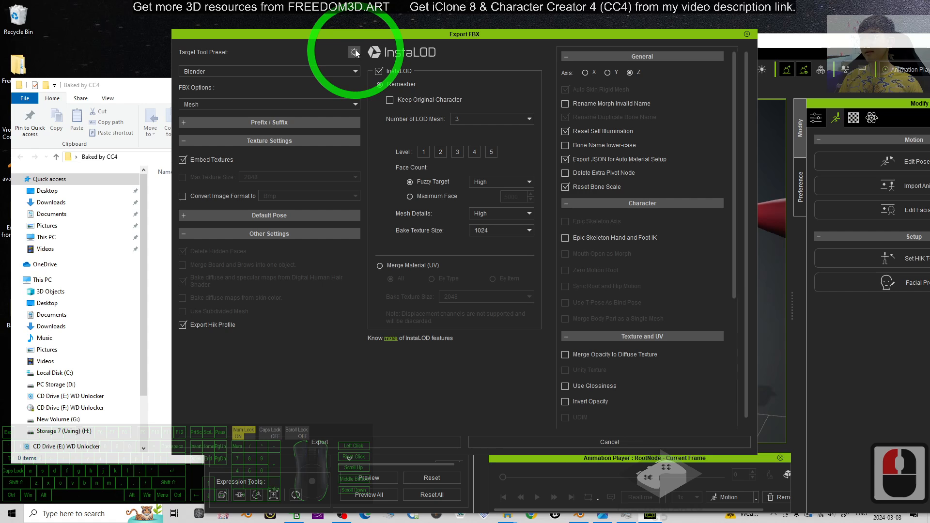
click(354, 51)
click(354, 52)
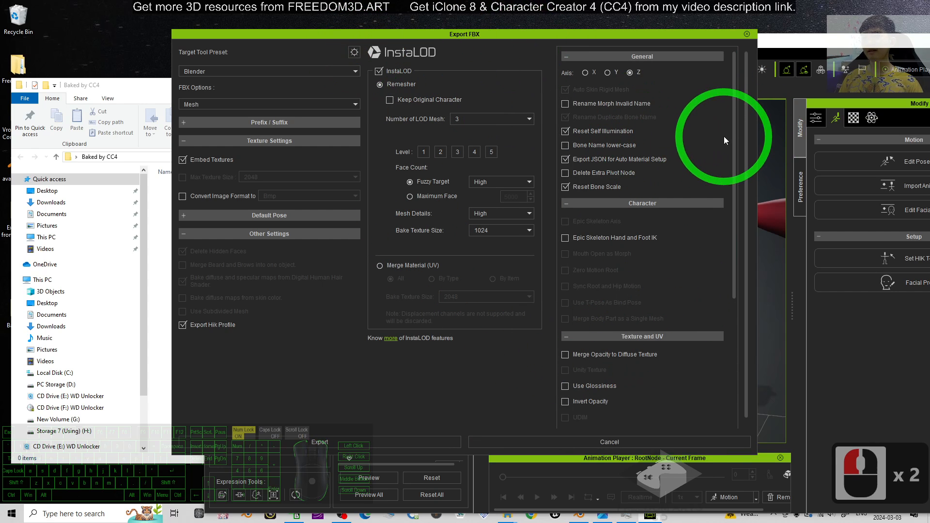
drag(735, 133, 736, 172)
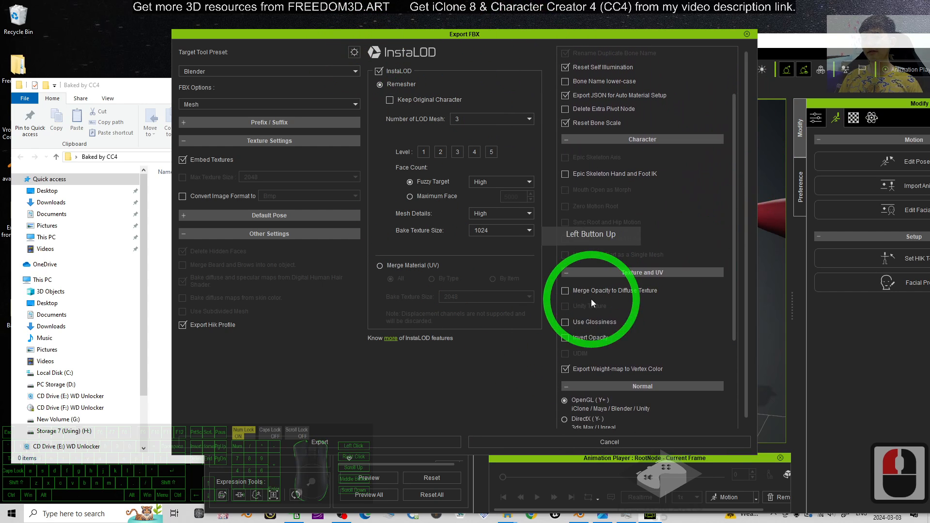
click(564, 291)
click(668, 221)
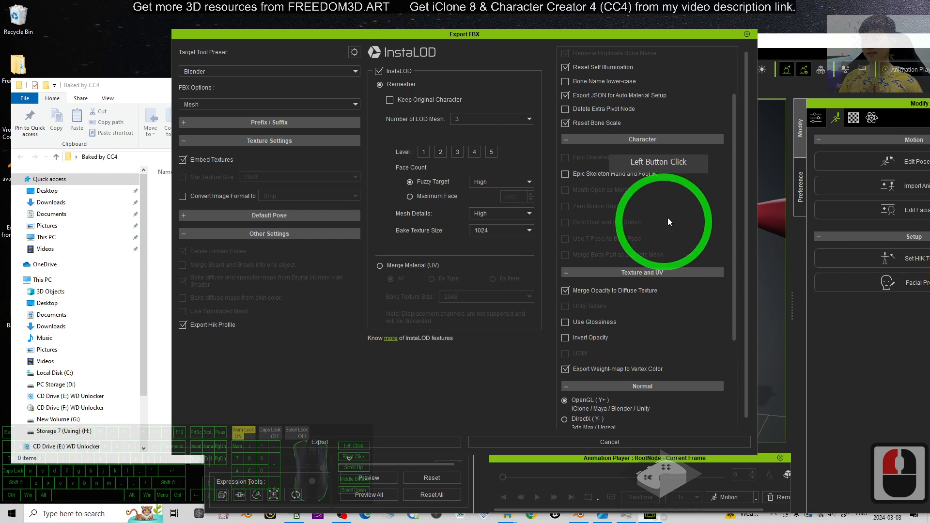
Switch the InstaLOD mode from Remesher to Merge Material (UV) for all materials, with a bake texture size of 2048.
drag(736, 173, 745, 118)
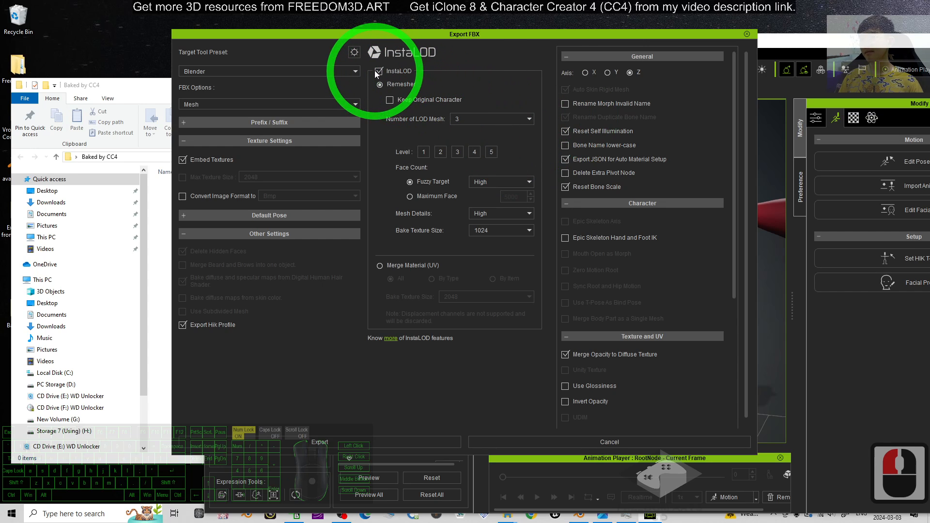
click(379, 265)
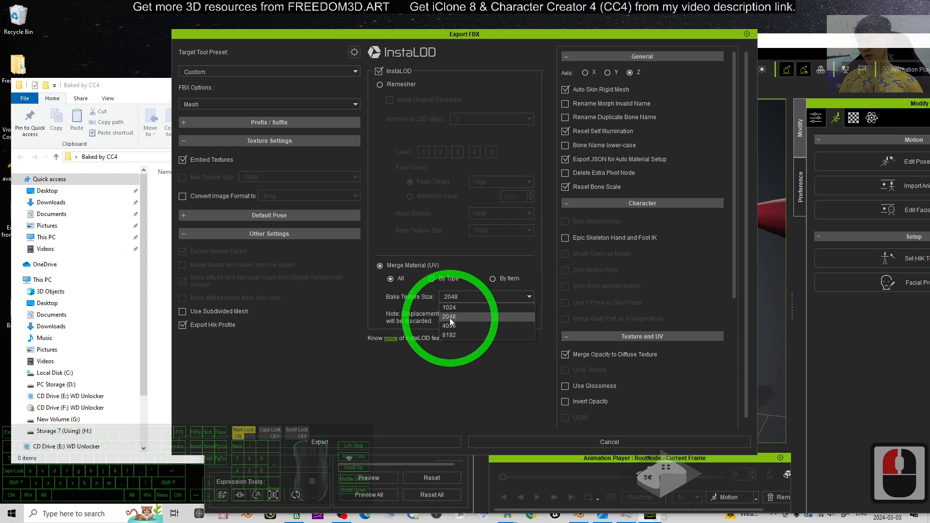
click(449, 318)
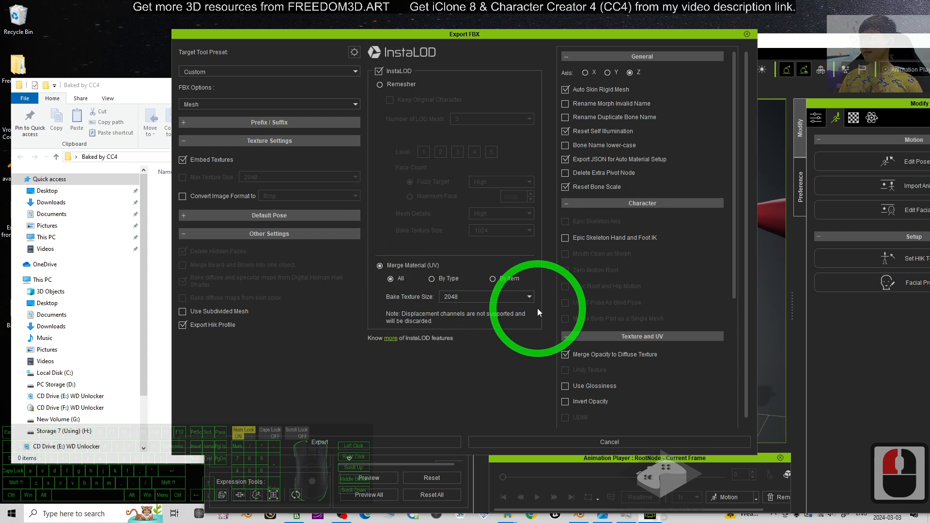
click(197, 71)
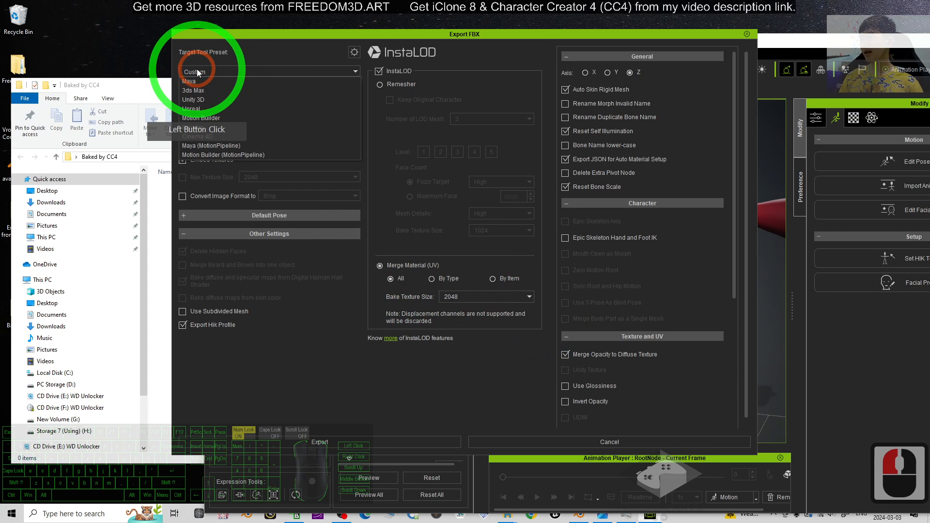
click(200, 127)
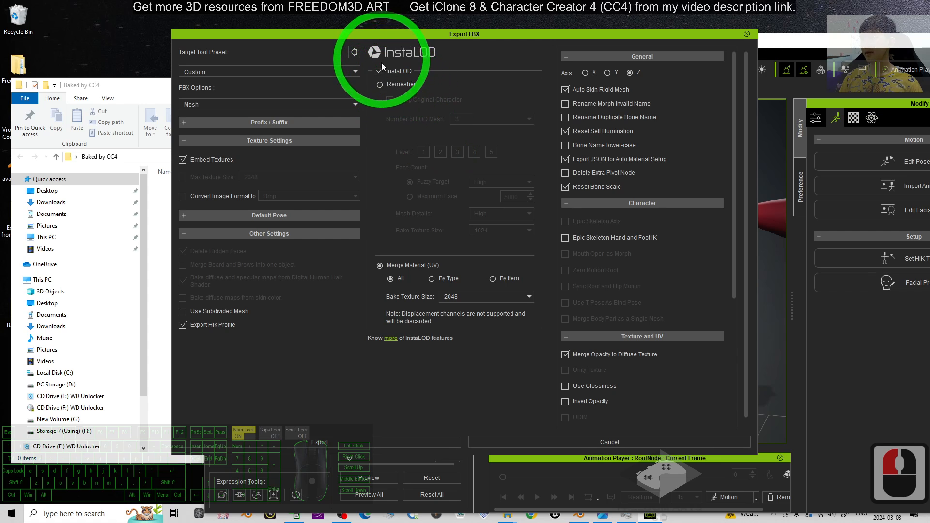
click(393, 267)
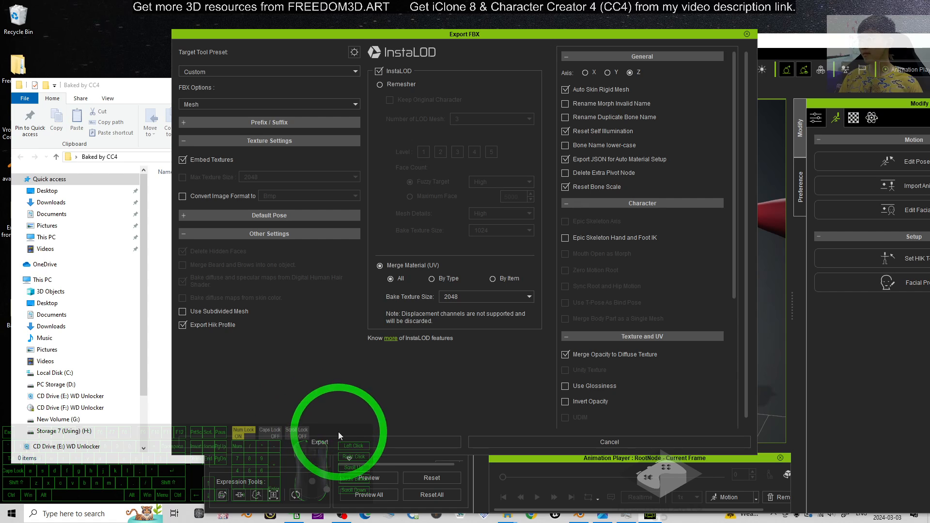
Start the FBX export, accept the re-import warning, and choose the Baked by CC4 folder on the desktop as the destination.
click(331, 444)
click(612, 314)
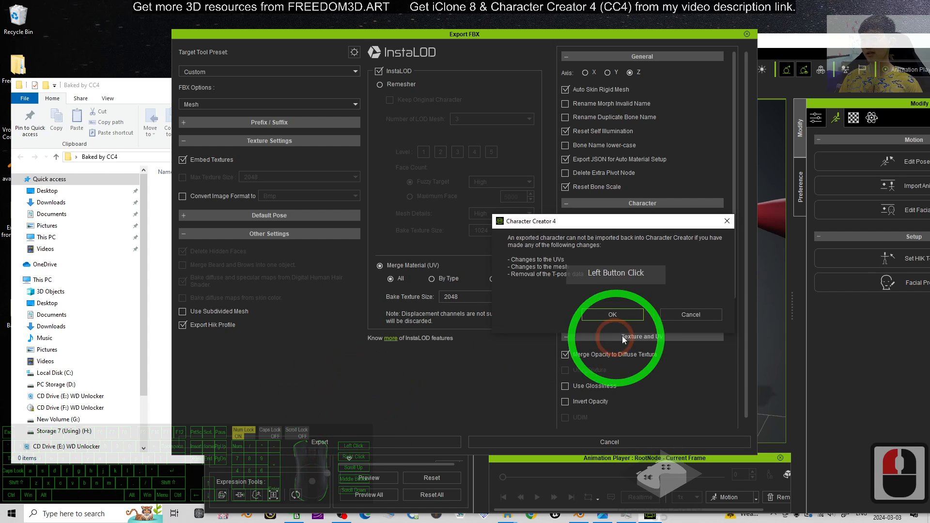
click(486, 225)
click(244, 127)
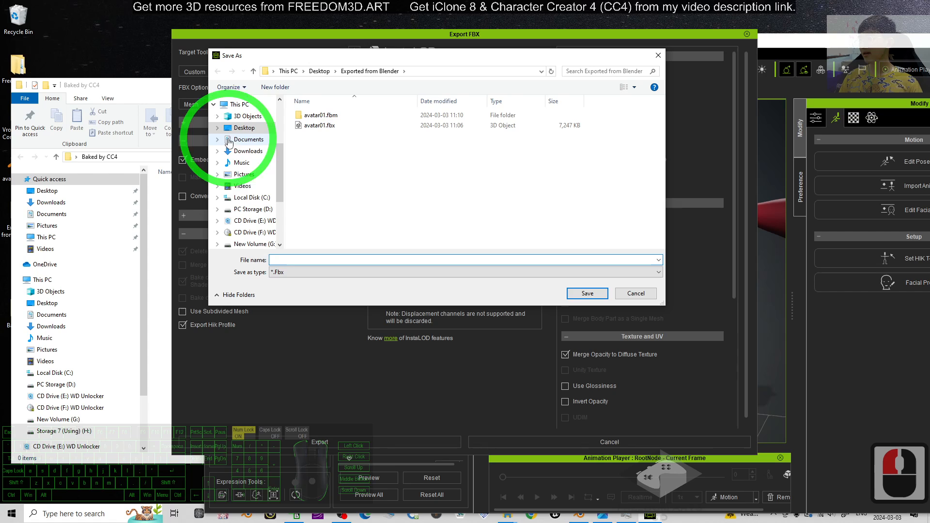
click(322, 118)
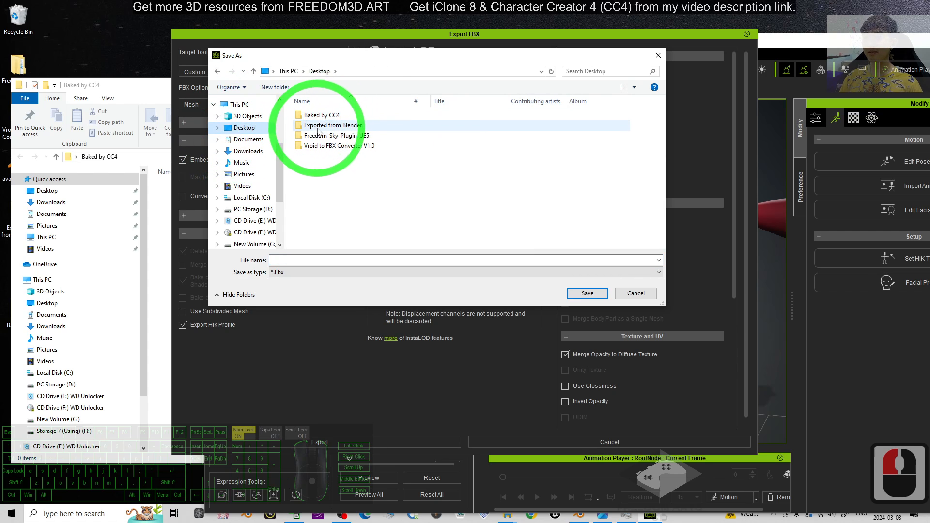
click(321, 118)
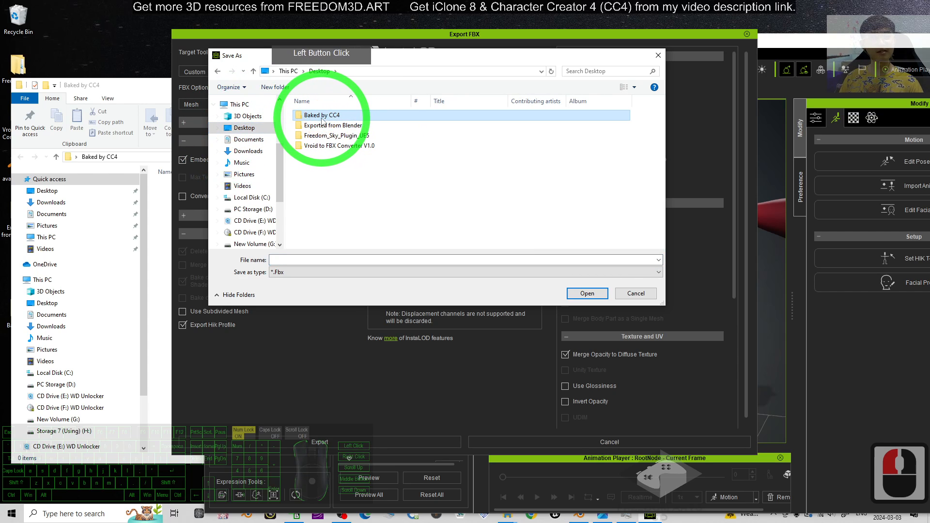
double_click(322, 119)
Name the exported file avatar01 baked and save it.
double_click(287, 261)
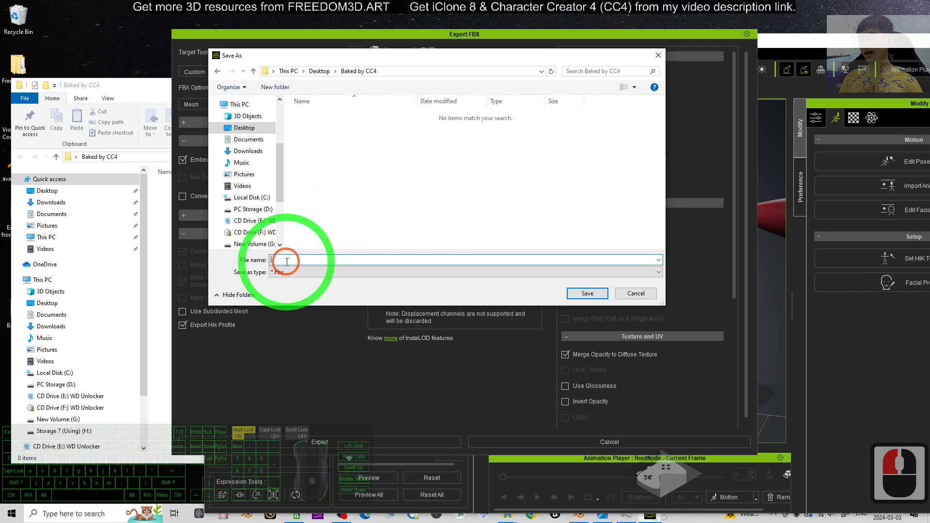
click(296, 261)
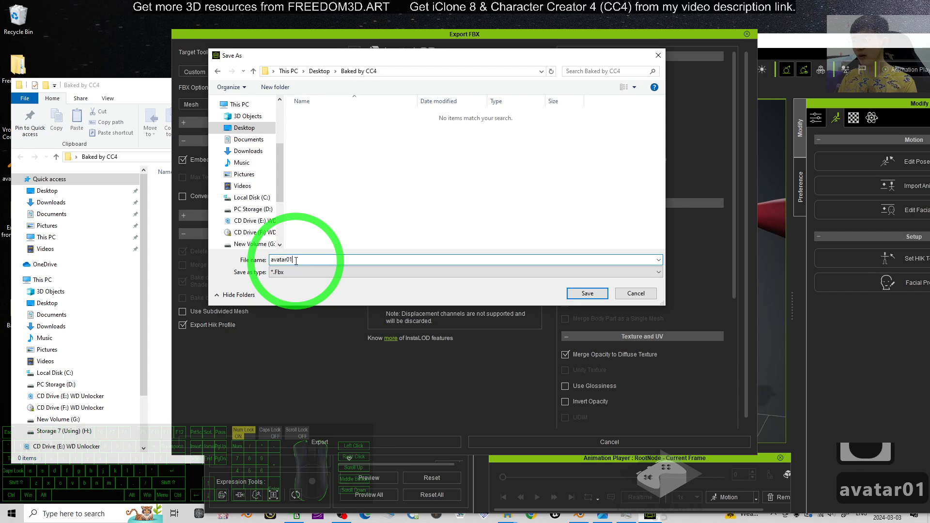
text(avatar01 B)
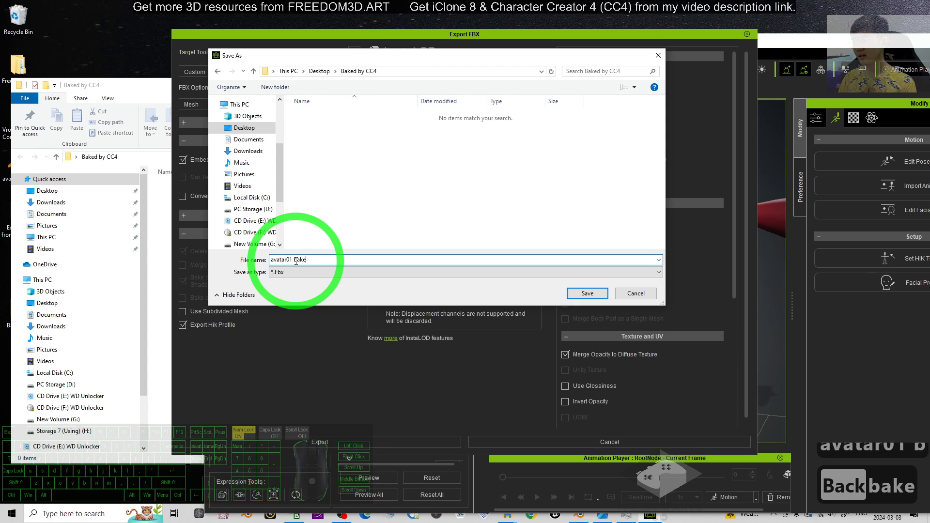
click(598, 295)
click(292, 239)
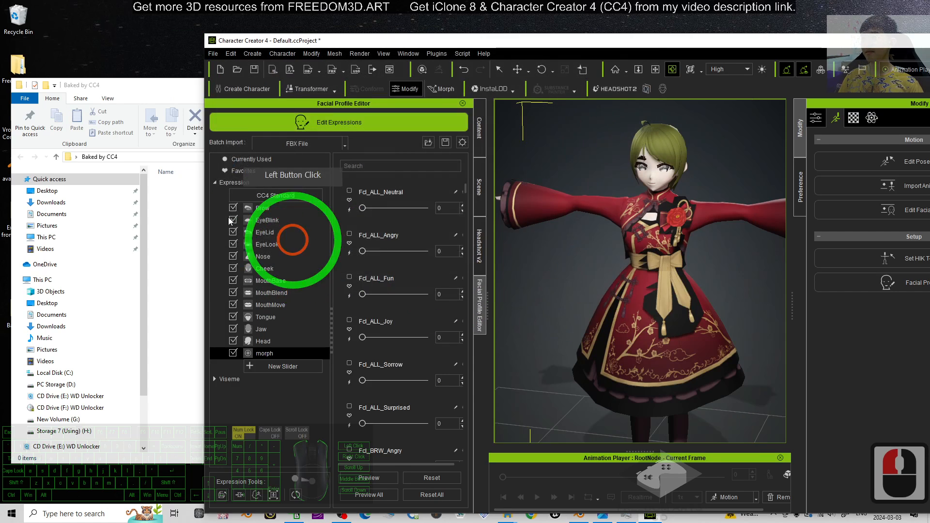
Check the Baked by CC4 folder during the export and select the exported avatar01 baked.Fbx file.
click(146, 82)
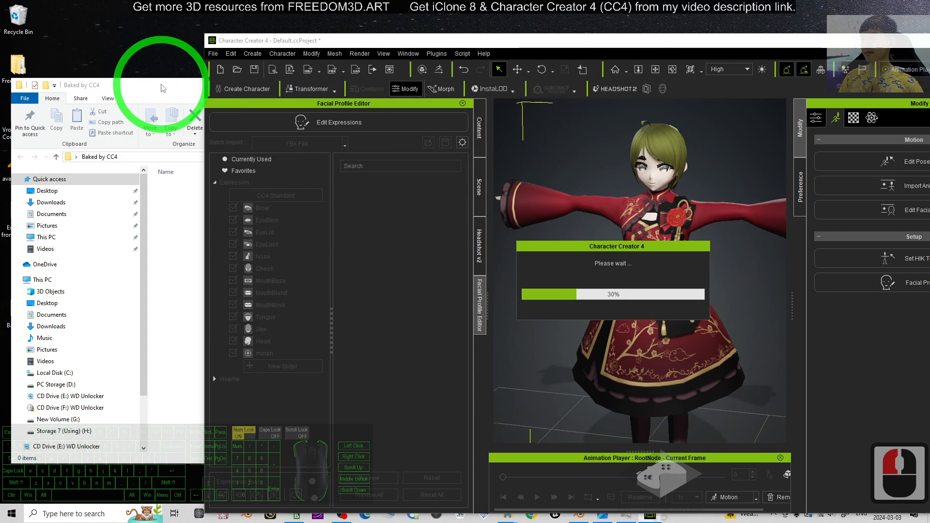
click(236, 179)
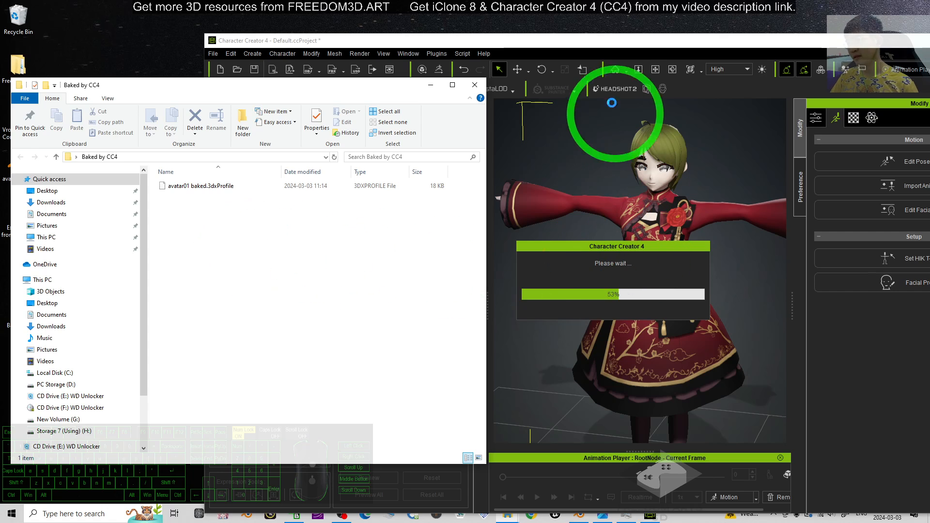
click(562, 40)
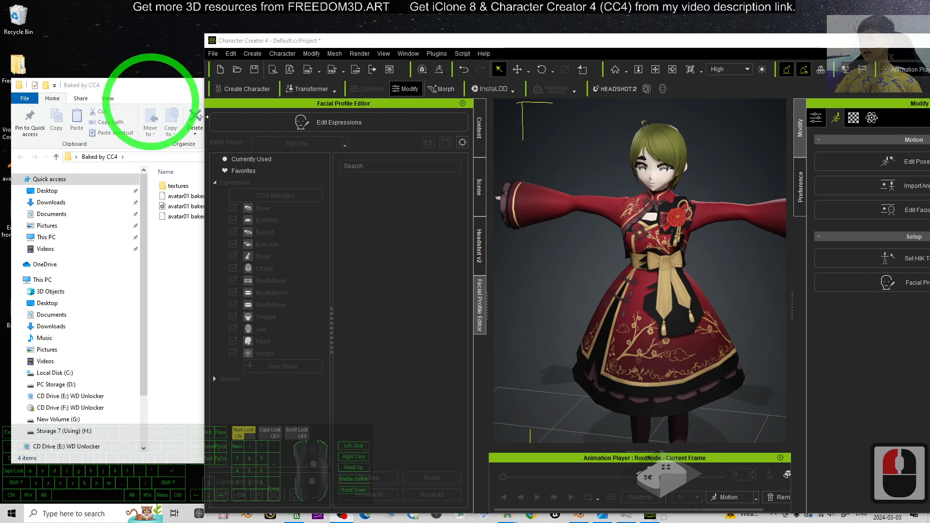
click(173, 97)
click(175, 208)
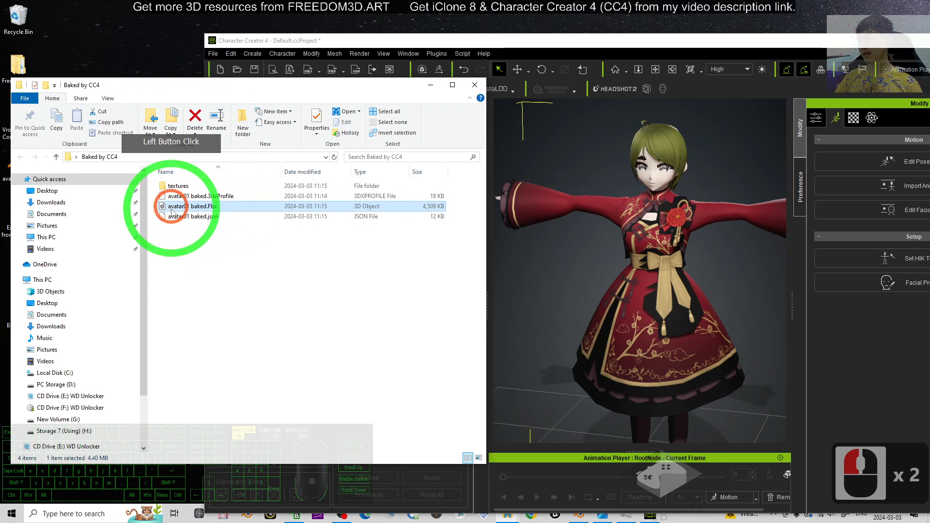
Minimize Character Creator 4, launch a new Blender 4.0 session, and dismiss its splash screen.
drag(736, 39, 566, 4)
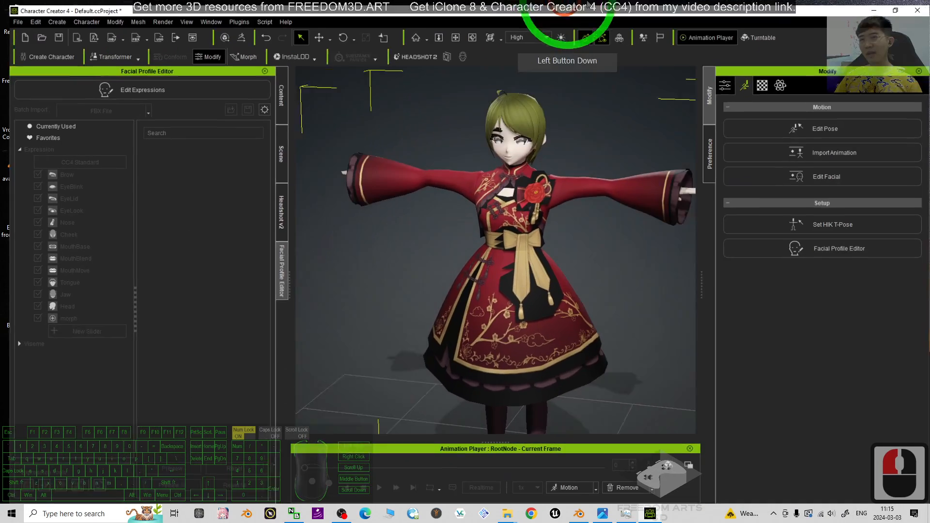
click(873, 7)
right_click(580, 519)
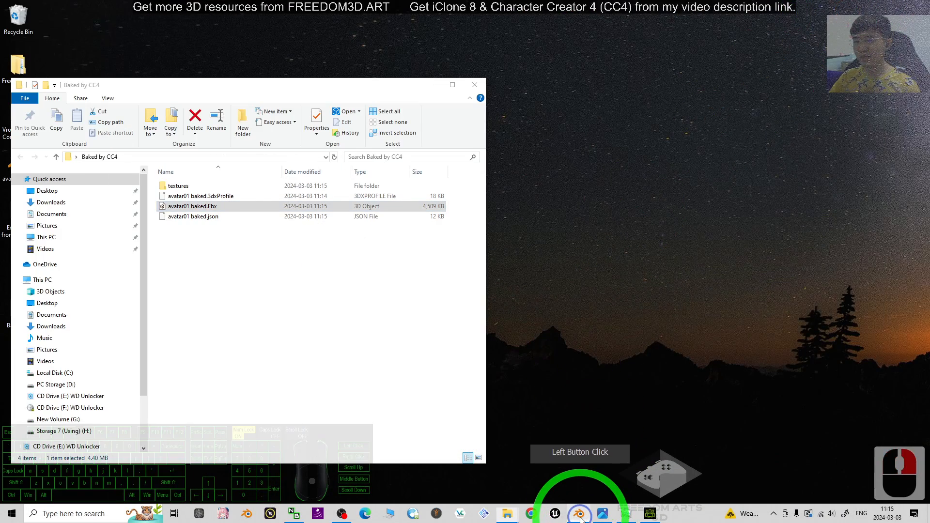
right_click(580, 519)
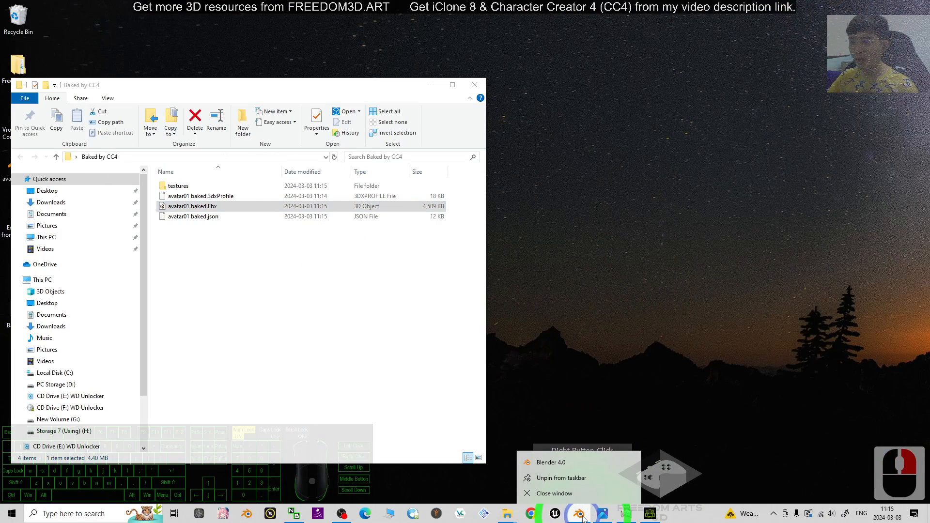
click(559, 464)
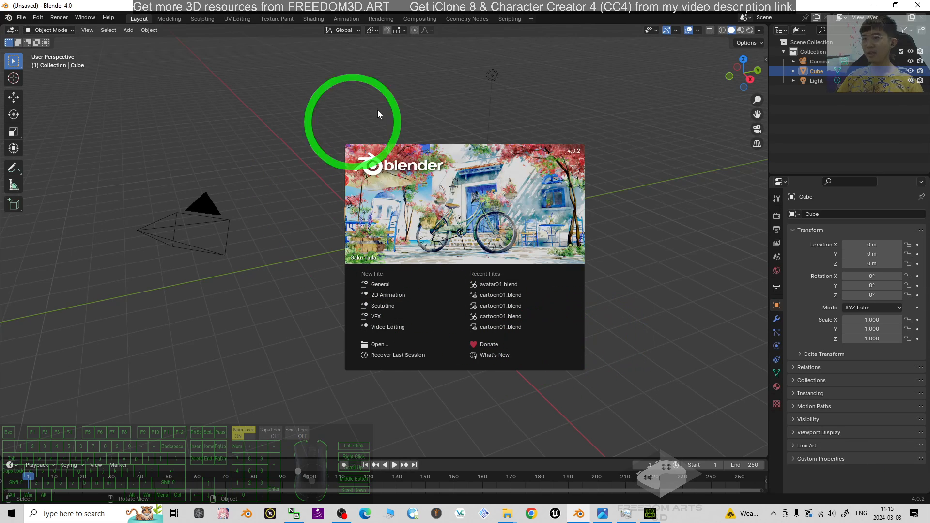
click(307, 140)
Delete all default objects from the new scene: the cube, camera and light.
click(602, 307)
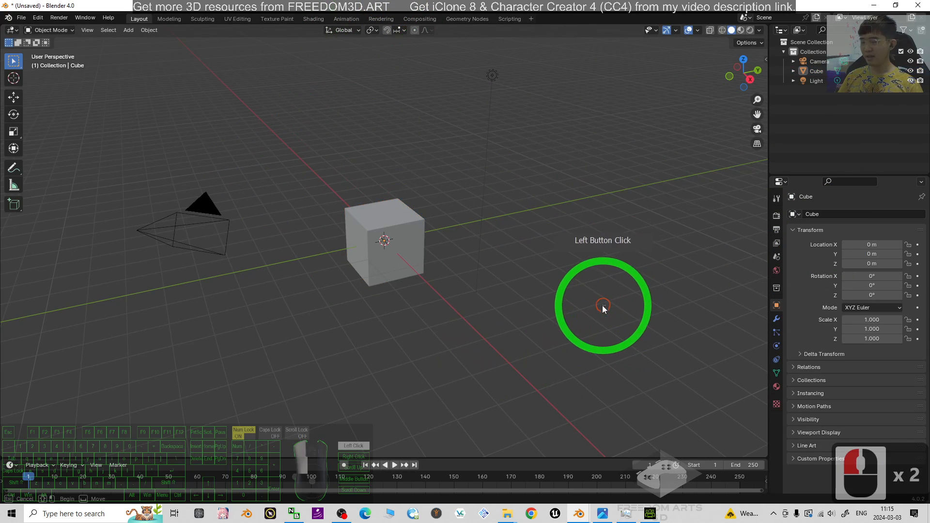
double_click(544, 315)
double_click(541, 321)
key(a)
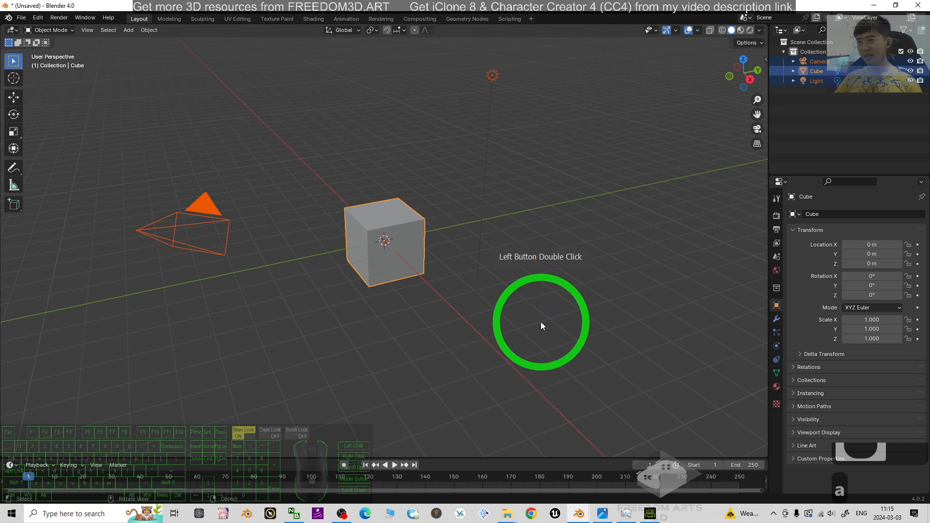
key(Delete)
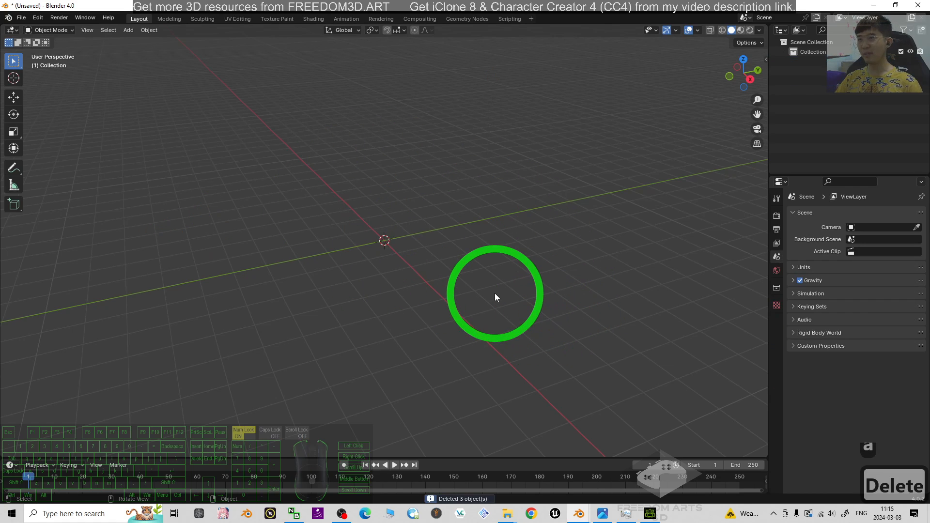
Shrink the Blender window so the export folder stays visible, and start an FBX import.
drag(304, 6, 537, 44)
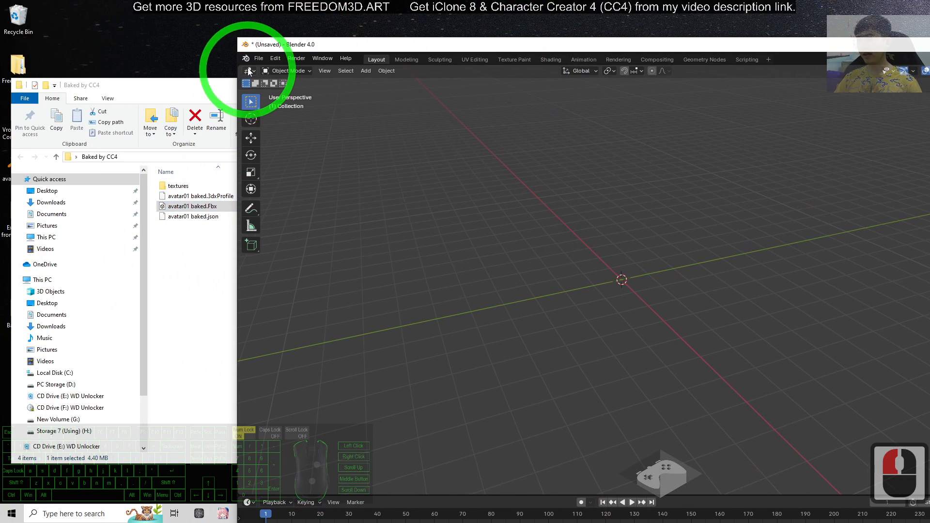
click(259, 58)
mouse_move(281, 195)
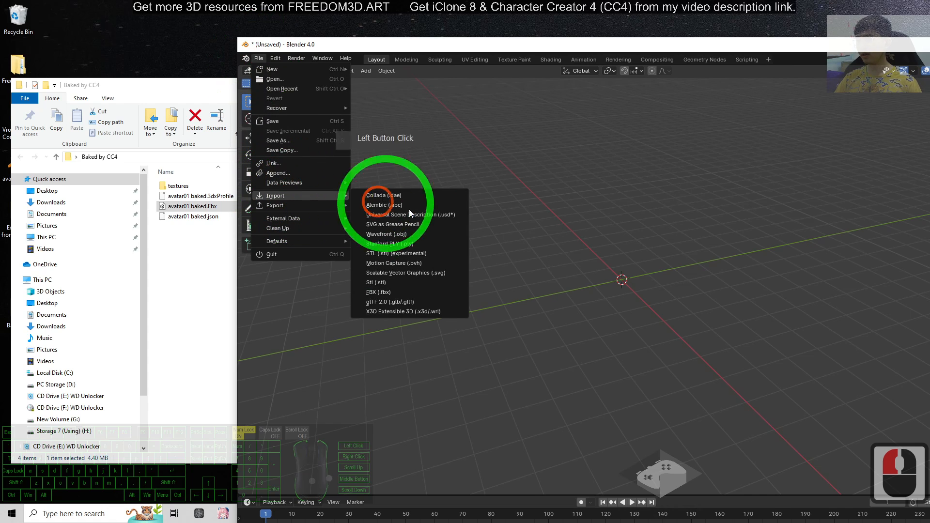
click(382, 294)
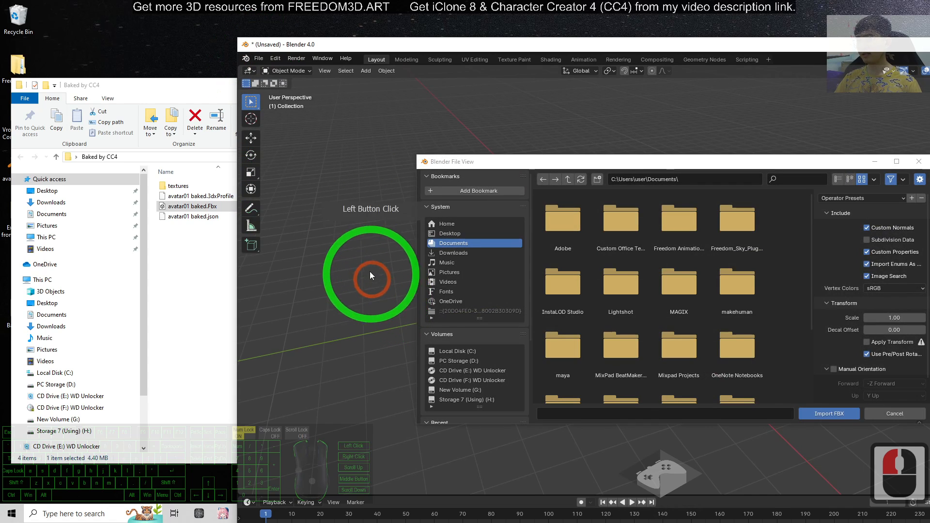
Copy the Baked by CC4 folder path into the import file browser and import avatar01 baked.Fbx from it.
click(140, 107)
click(135, 156)
key(ctrl+c)
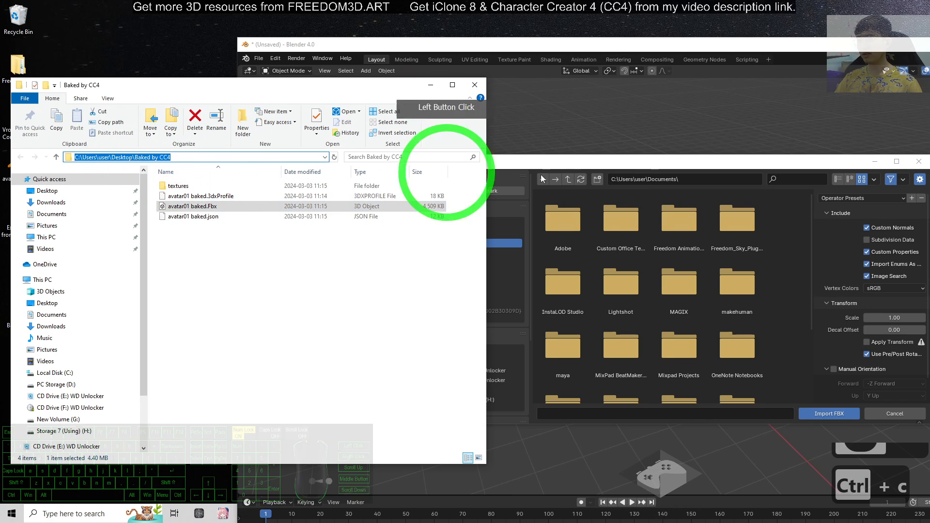
click(688, 185)
key(ctrl+v)
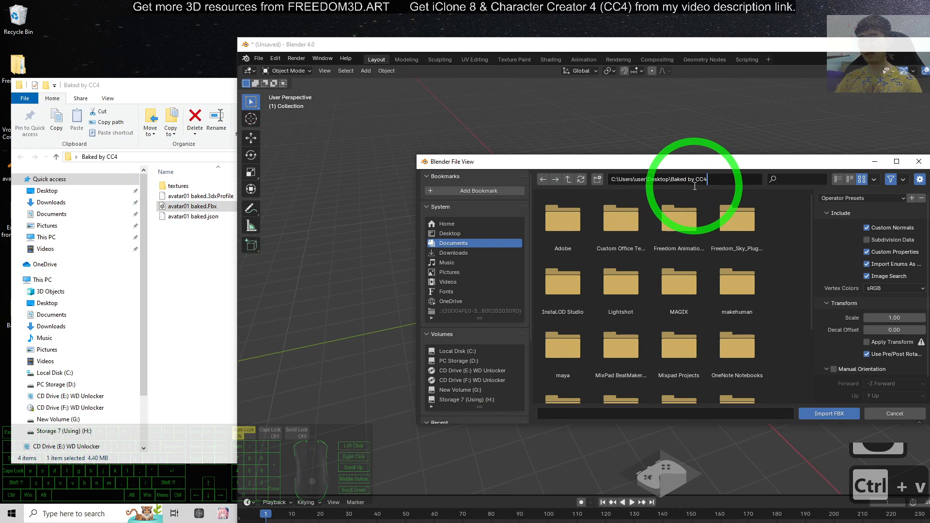
key(Return)
click(627, 233)
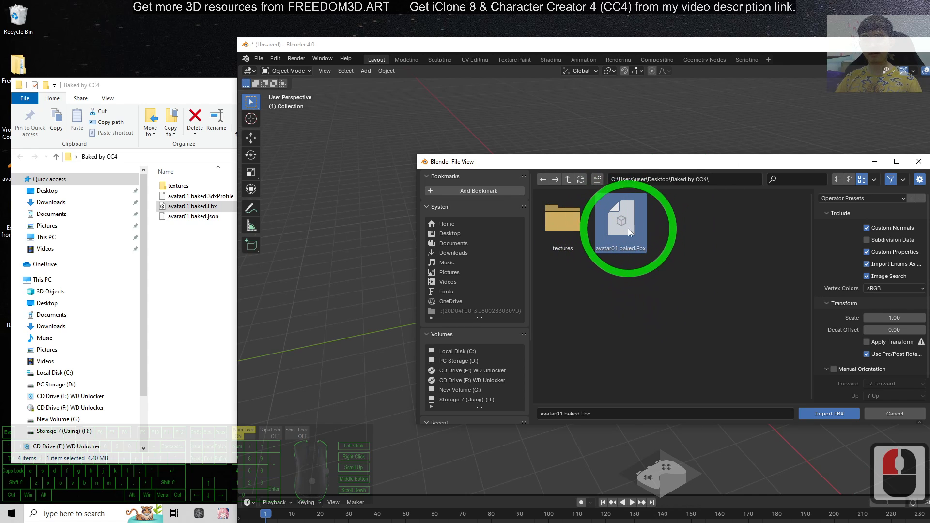
double_click(621, 230)
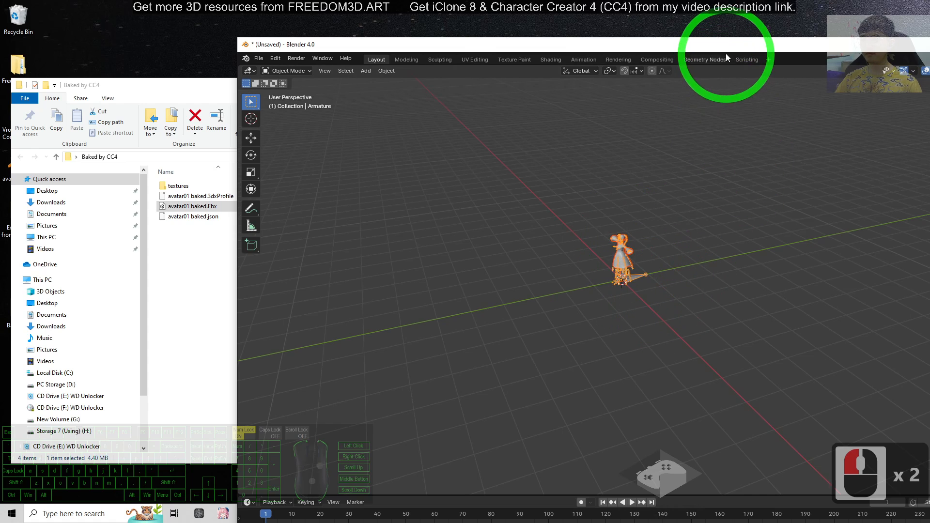
Maximize the Blender window and examine the imported avatar's mesh and armature up close.
drag(726, 44, 635, 0)
scroll(511, 169, up, 7)
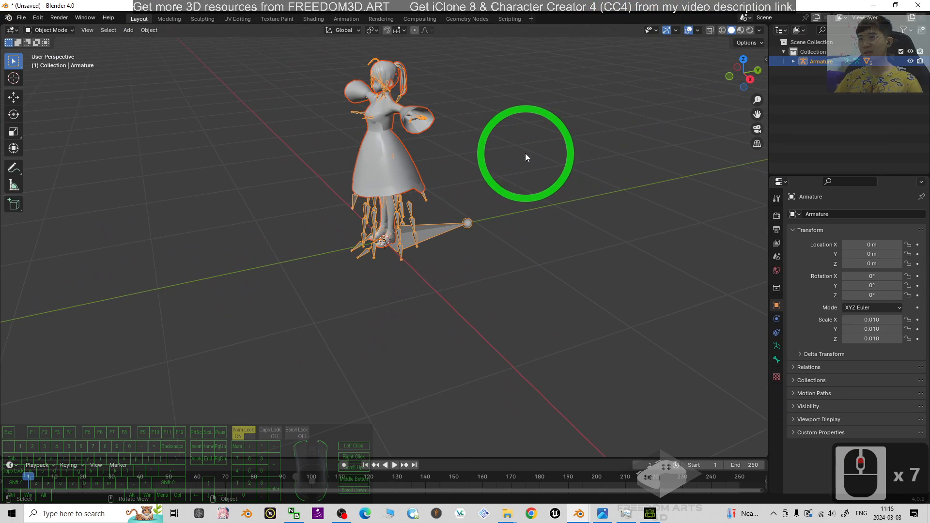
shift+middle_drag(524, 157, 498, 319)
scroll(539, 301, up, 4)
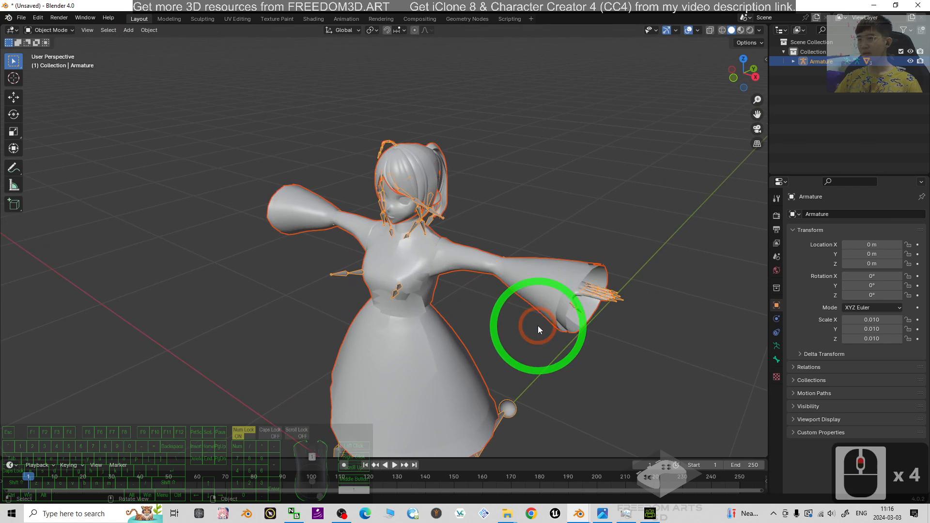
scroll(538, 327, down, 2)
shift+middle_drag(573, 363, 595, 346)
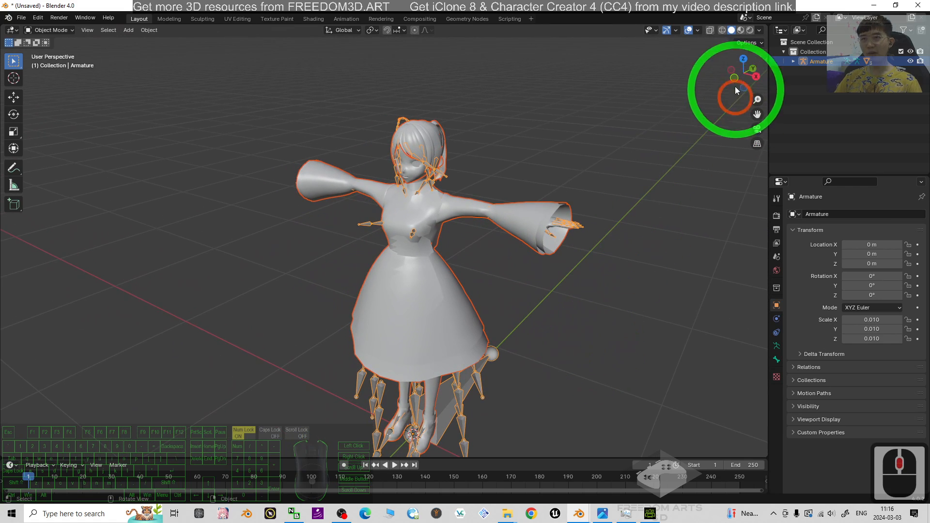
Display the imported avatar with its textures using Material Preview viewport shading.
click(740, 30)
click(652, 306)
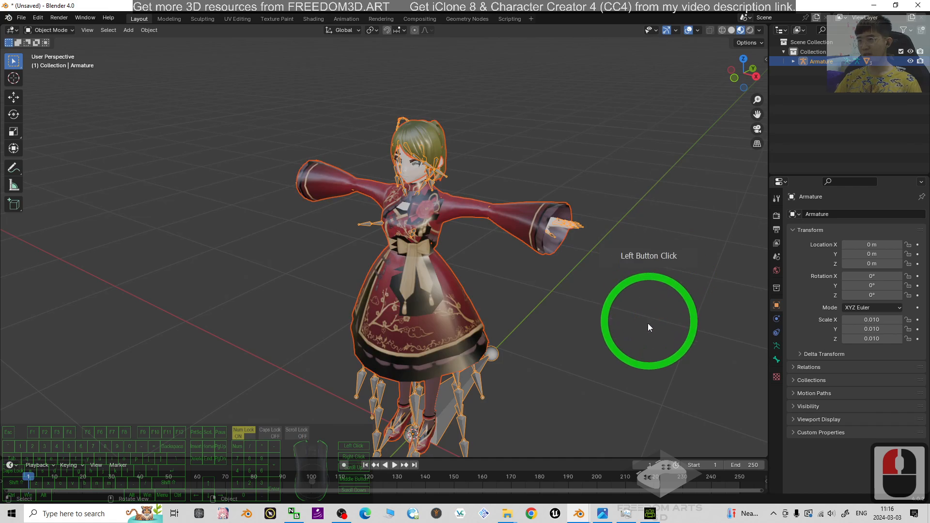
double_click(594, 364)
click(579, 359)
Select everything in the scene and apply All Transforms to the avatar's armature and meshes.
key(a)
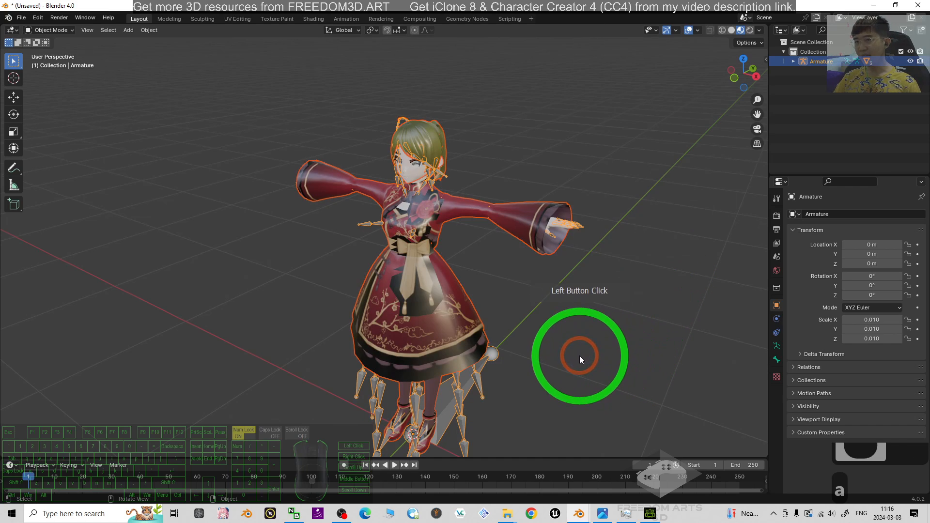
click(578, 356)
key(a)
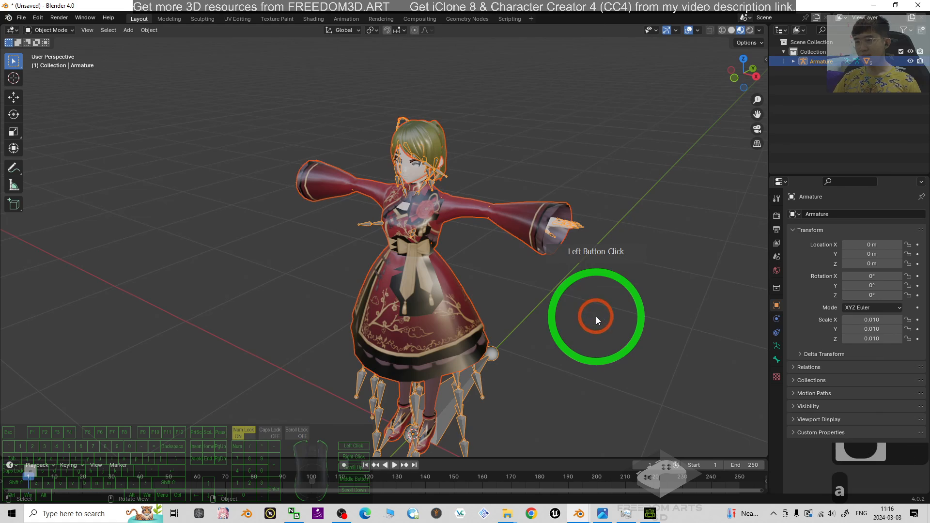
click(596, 317)
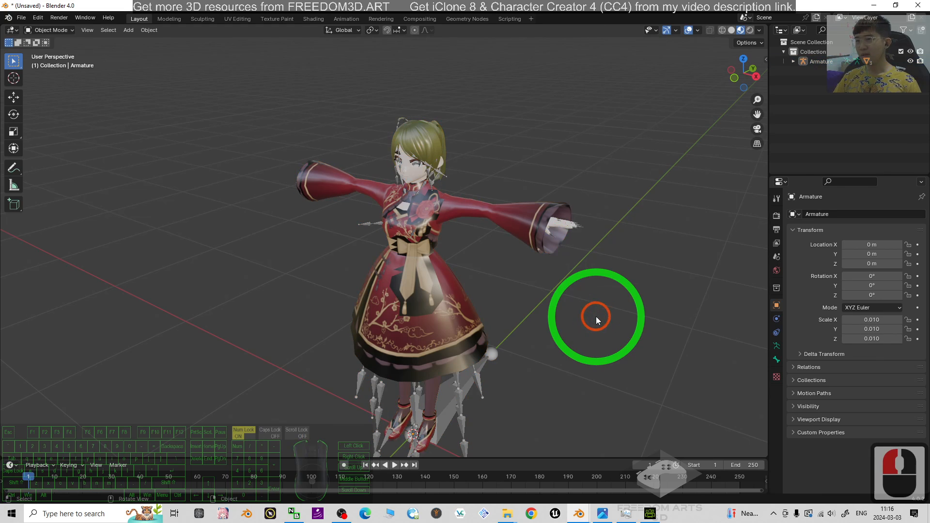
key(a)
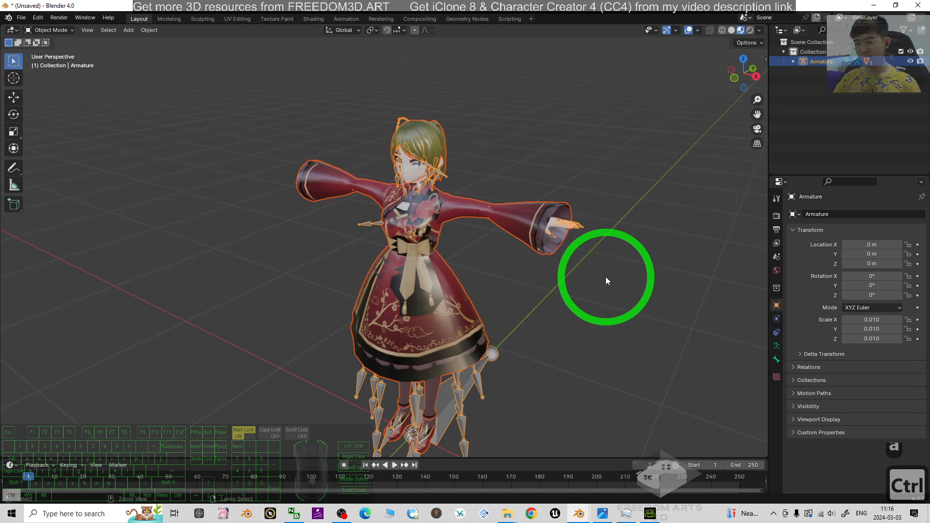
key(ctrl+a)
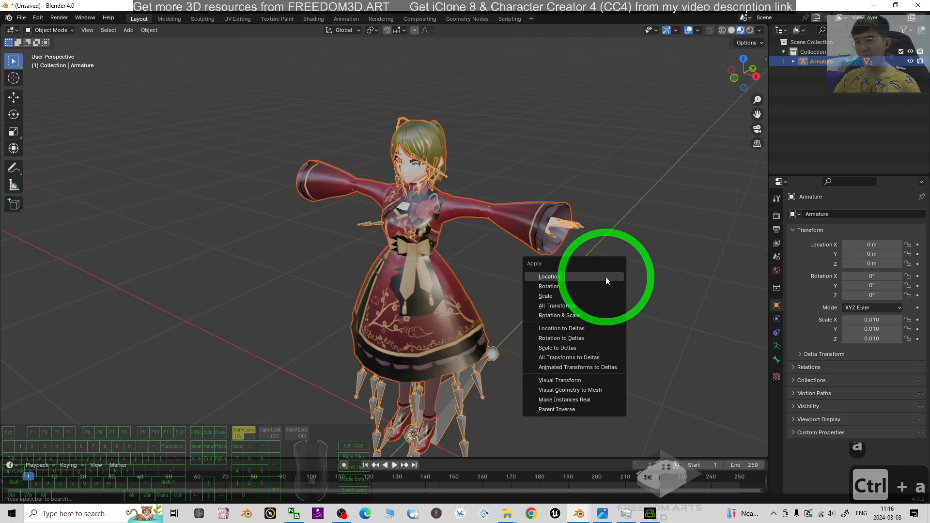
click(549, 306)
scroll(542, 307, up, 5)
scroll(538, 306, down, 3)
scroll(549, 289, down, 4)
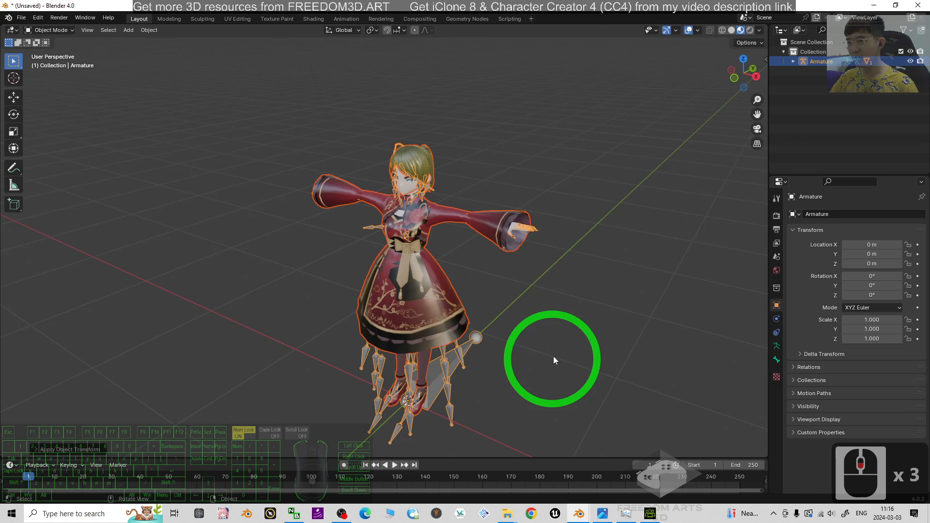
middle_drag(555, 349, 573, 316)
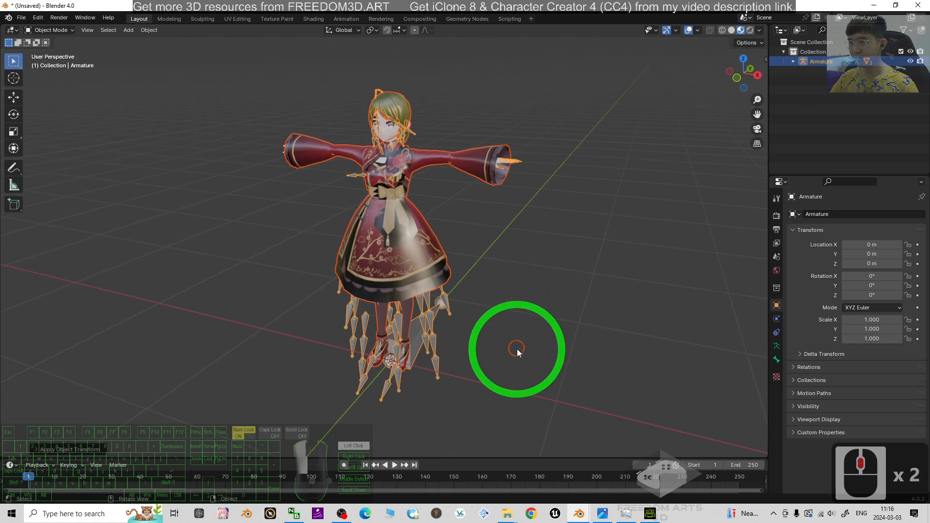
Select the avatar's Body mesh and examine its 3_meshes_Merge material slot and surface settings.
click(487, 318)
click(430, 266)
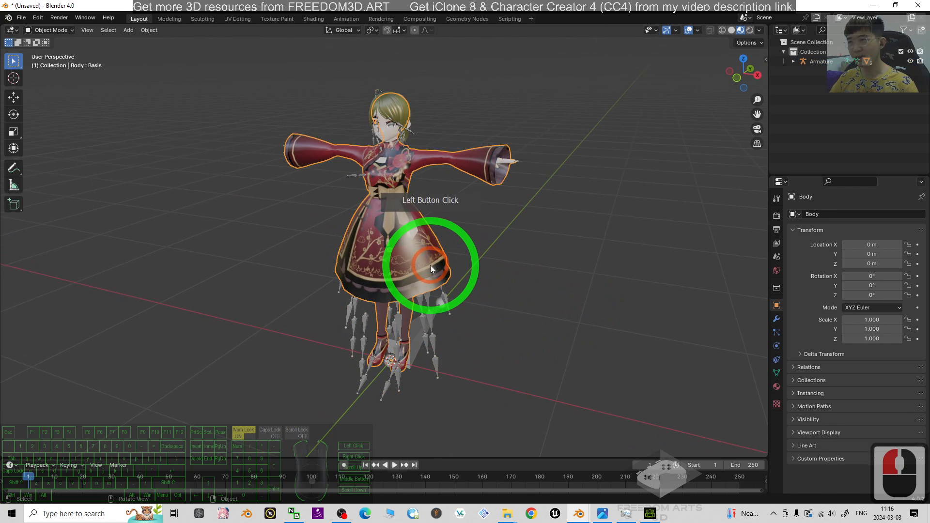
click(547, 263)
click(417, 262)
click(777, 394)
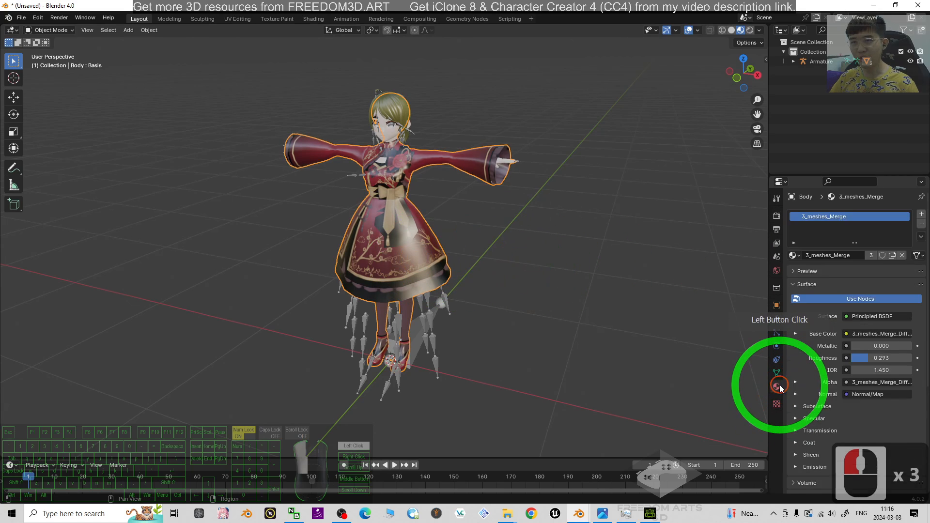
click(839, 234)
click(809, 215)
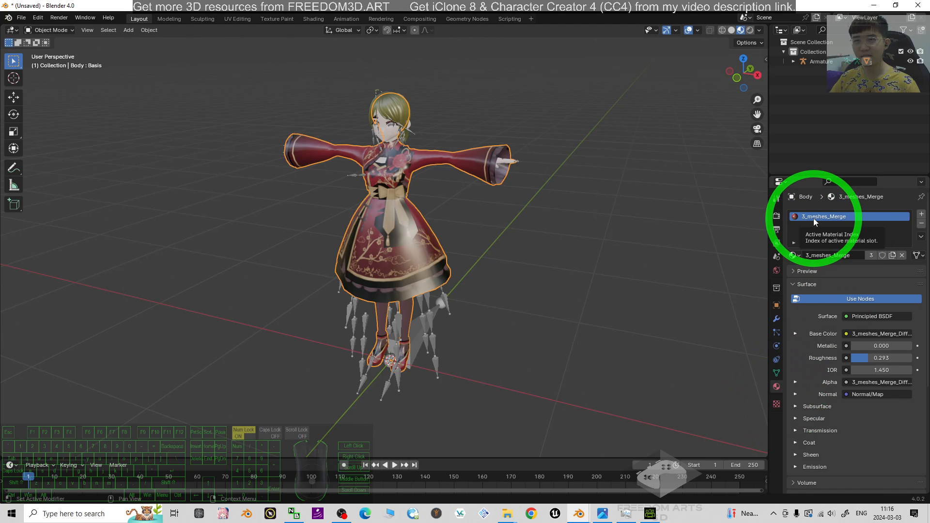
Minimize Blender, look through the textures folder of the Baked by CC4 export, and return to the export folder.
click(873, 6)
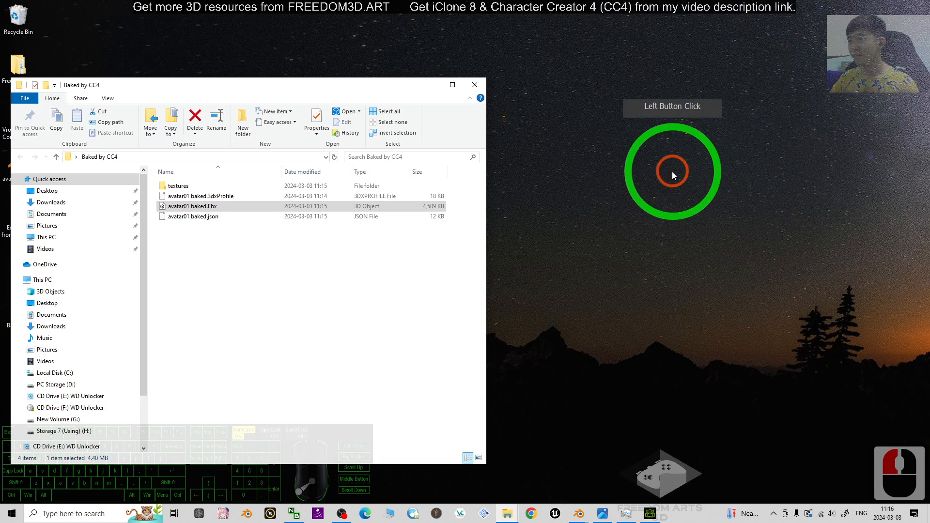
double_click(175, 186)
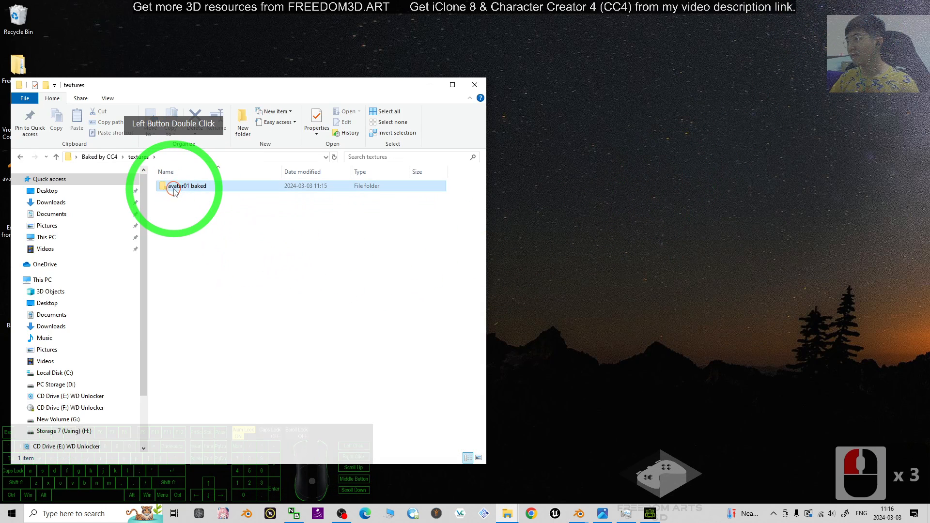
double_click(174, 188)
key(alt+Left)
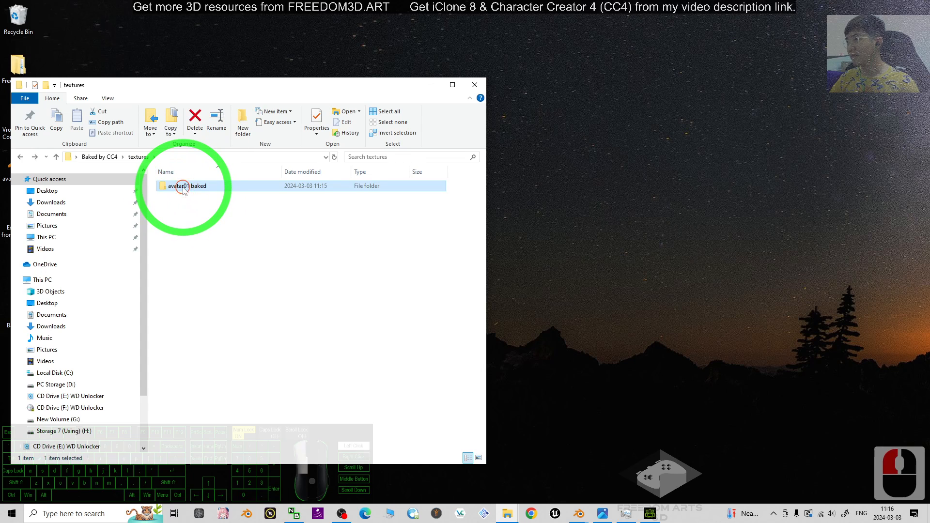
double_click(184, 188)
double_click(183, 187)
key(alt+Left)
key(alt+Left)
key(alt+Left)
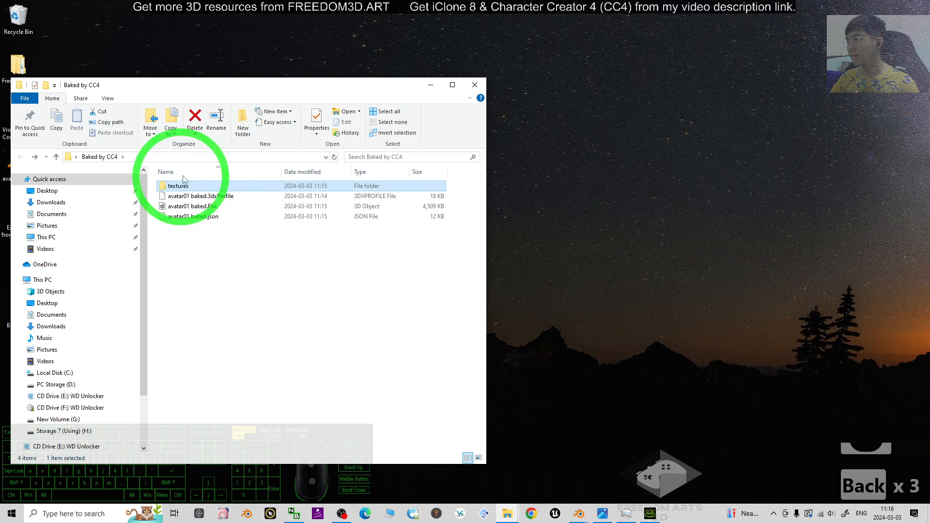
Switch back to Blender and inspect the avatar's dress up close.
click(651, 516)
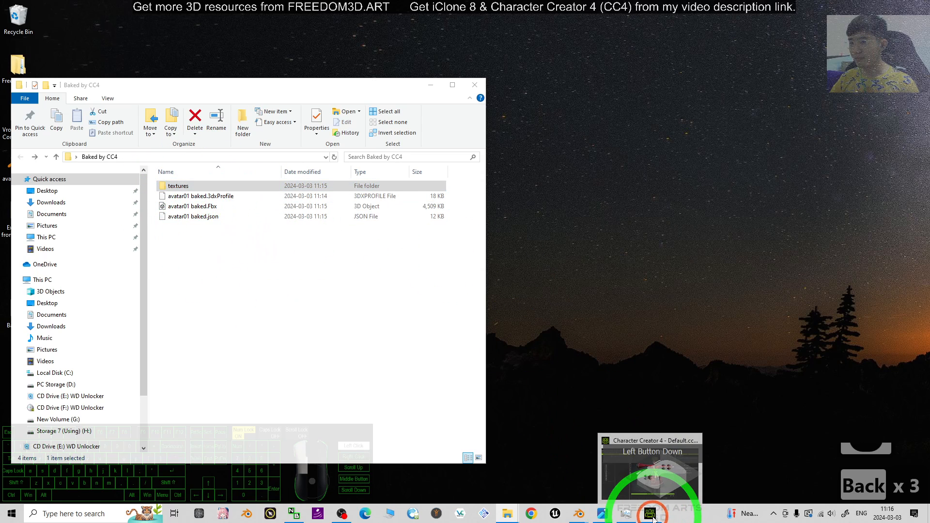
click(578, 513)
click(634, 472)
scroll(406, 169, up, 3)
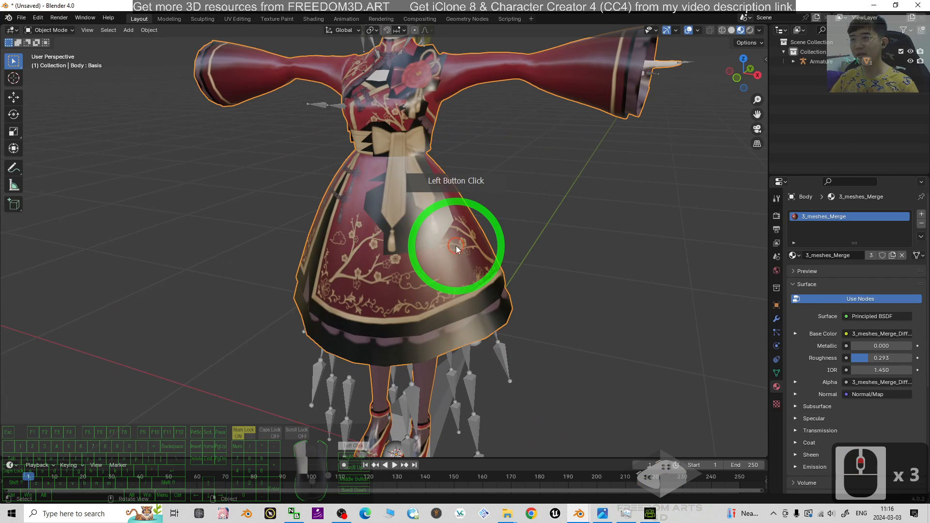
scroll(508, 226, down, 3)
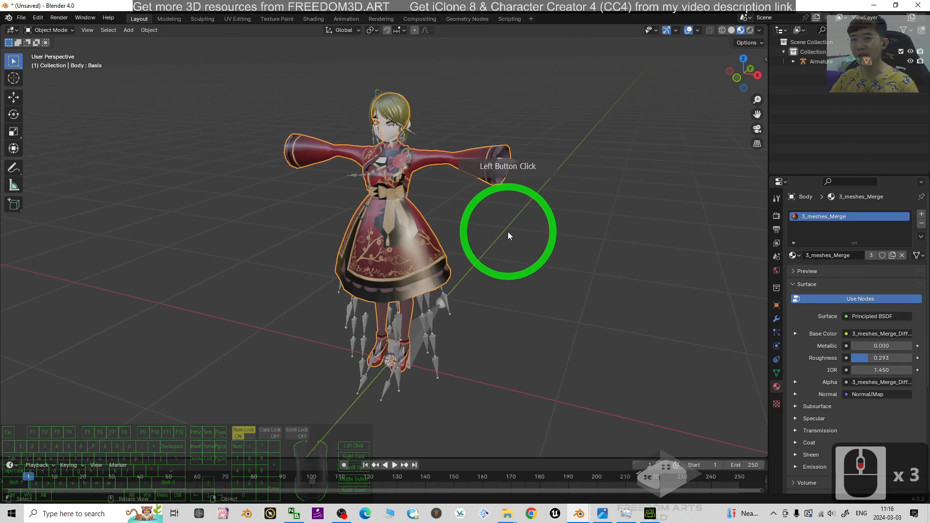
Set the 3_meshes_Merge material's blend mode to Alpha Clip and check the skirt, chest and face.
click(775, 385)
scroll(879, 376, down, 6)
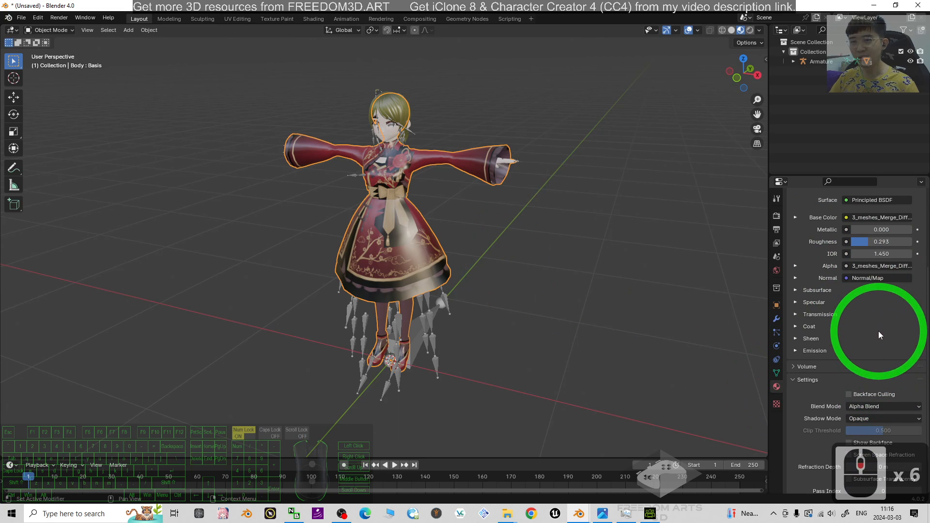
click(865, 407)
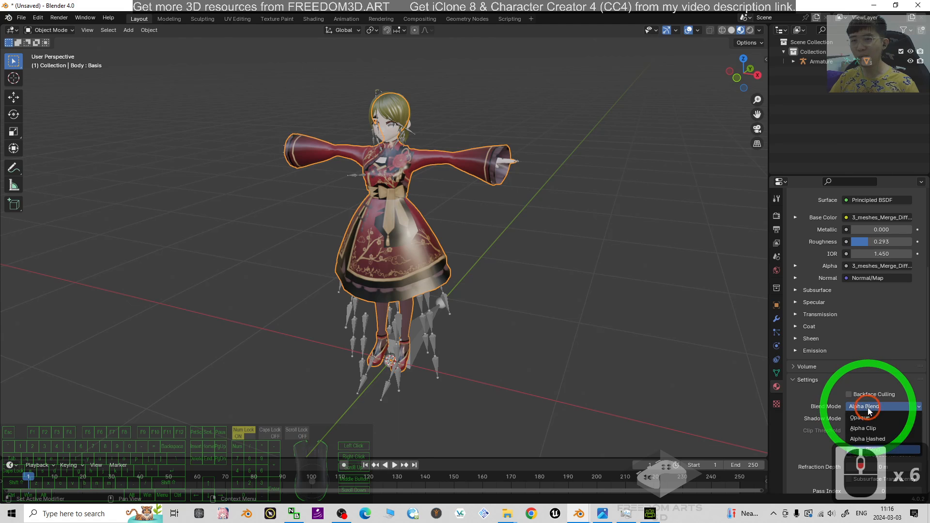
click(863, 428)
scroll(608, 294, up, 5)
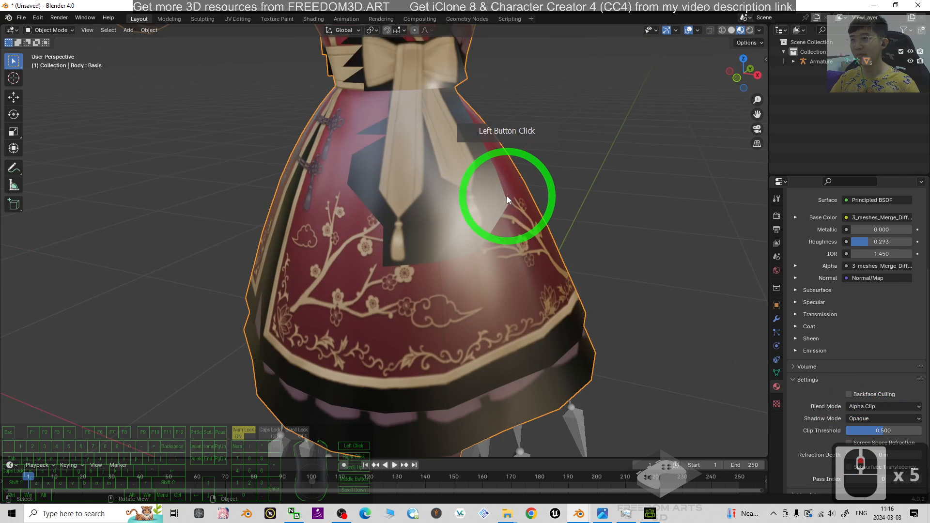
scroll(528, 162, down, 4)
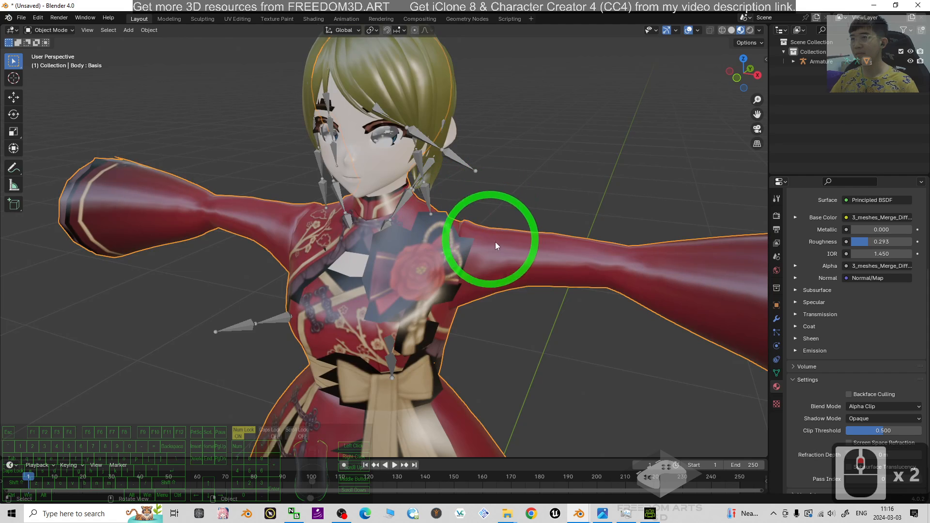
middle_drag(526, 250, 538, 253)
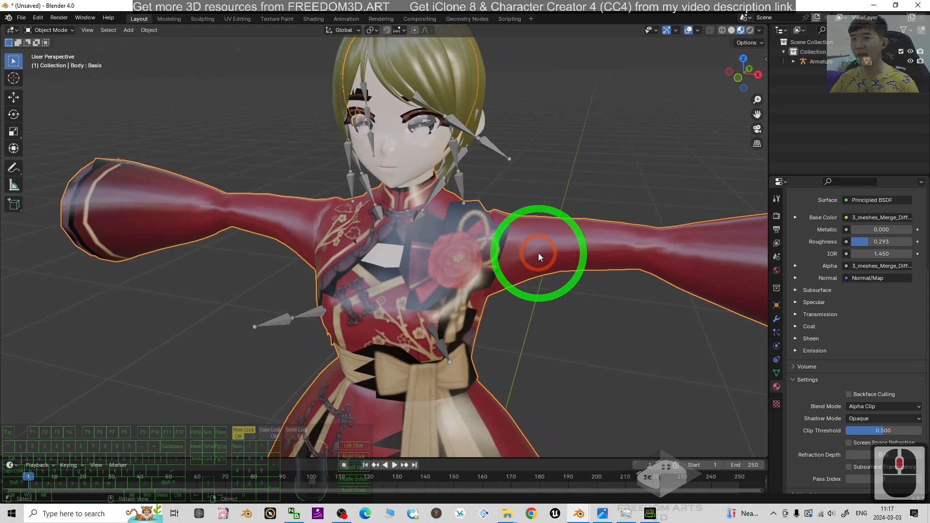
Try the Opaque blend mode on the merged material, and return it to Alpha Clip.
click(859, 417)
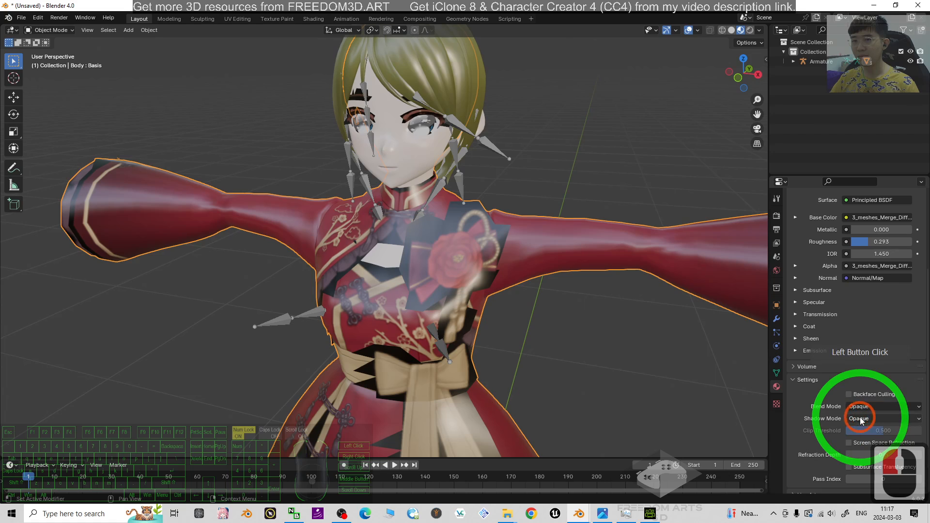
click(861, 412)
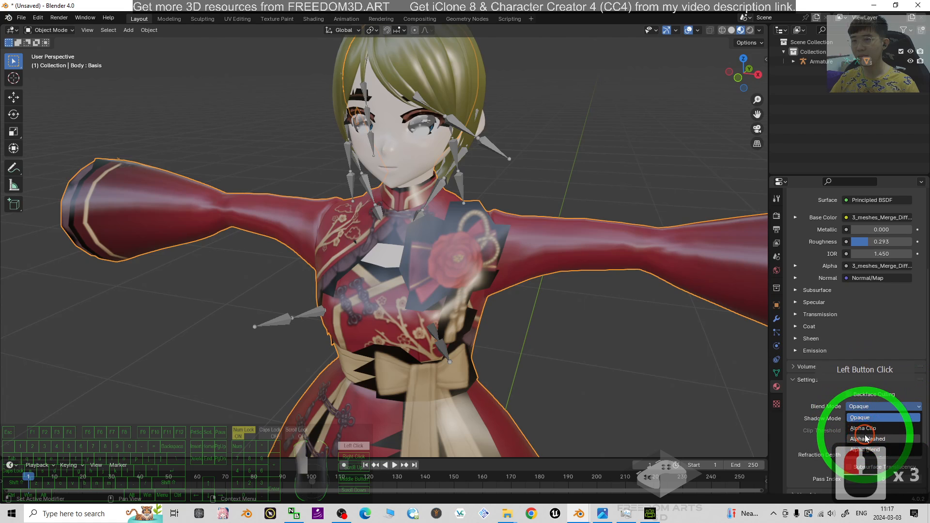
click(869, 430)
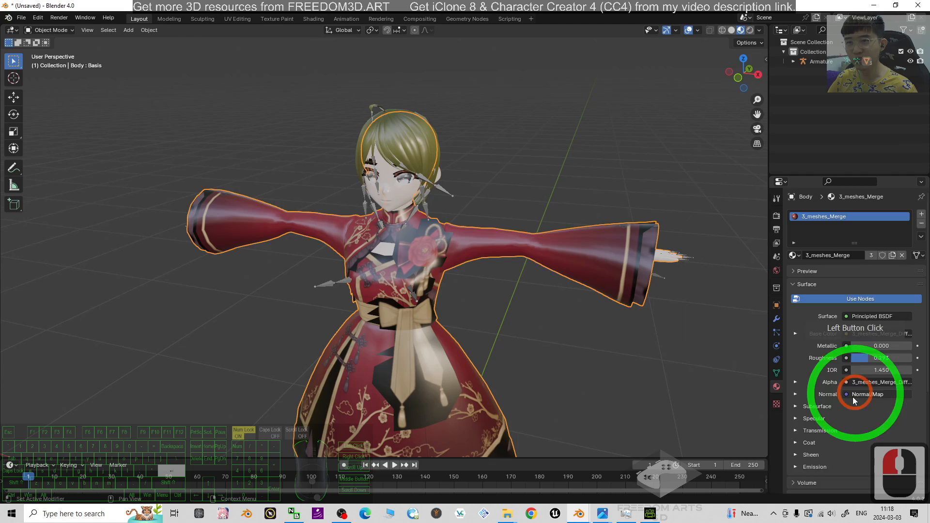
scroll(851, 384, down, 13)
click(881, 373)
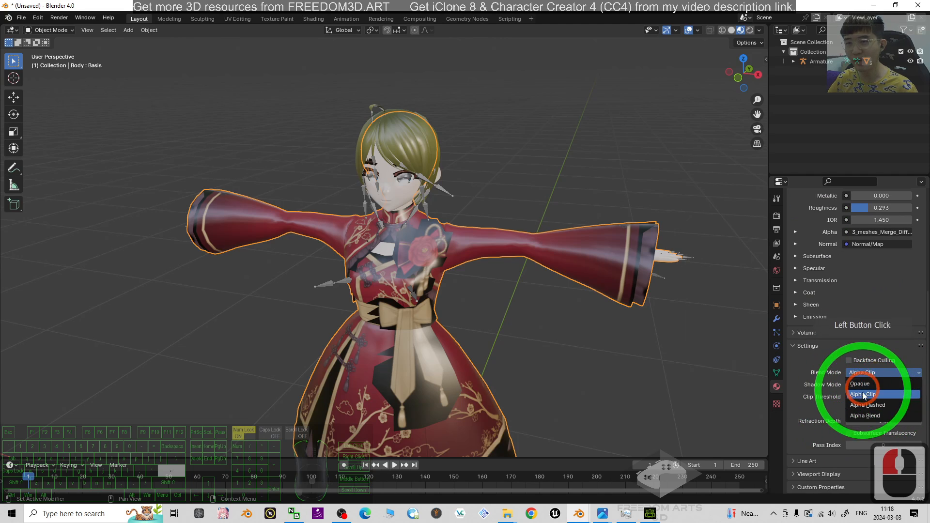
click(871, 393)
Set the merged material's blend mode to Alpha Hashed and inspect the flower and ribbon on the chest.
click(873, 374)
click(867, 405)
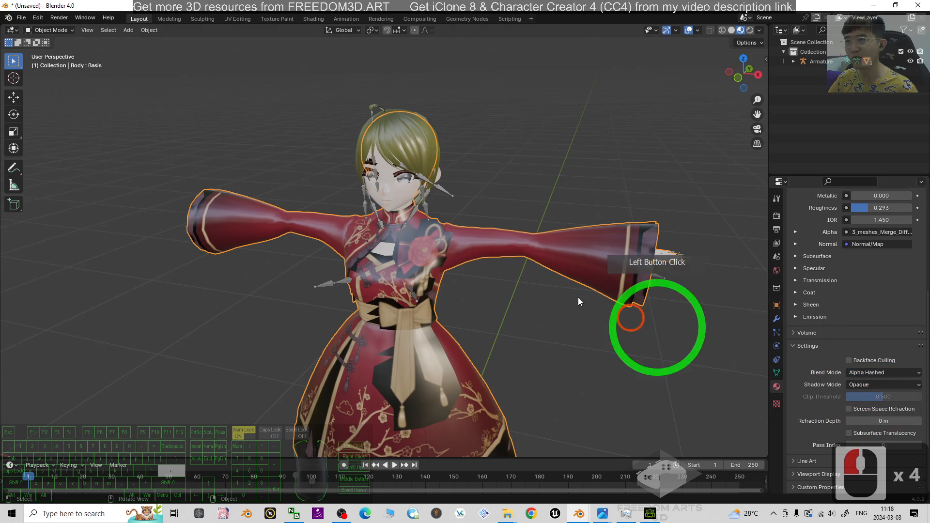
scroll(406, 200, up, 5)
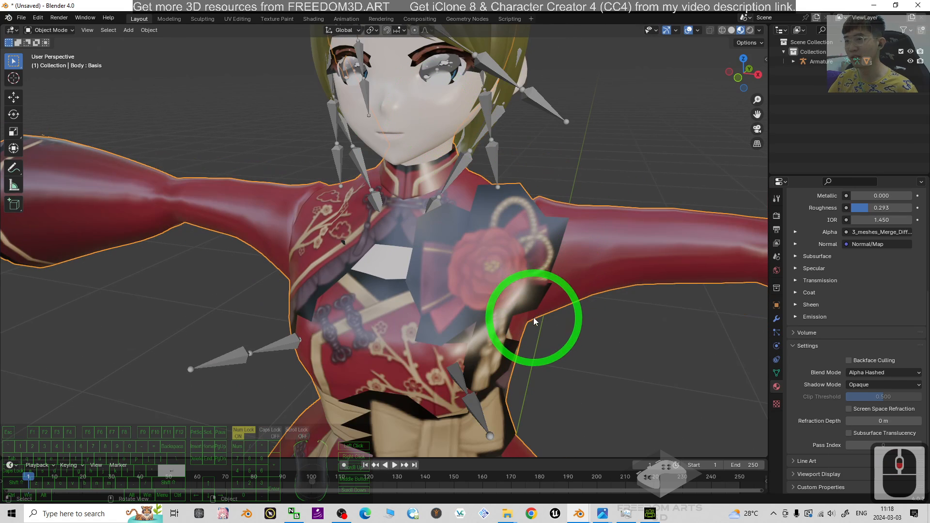
scroll(529, 319, down, 3)
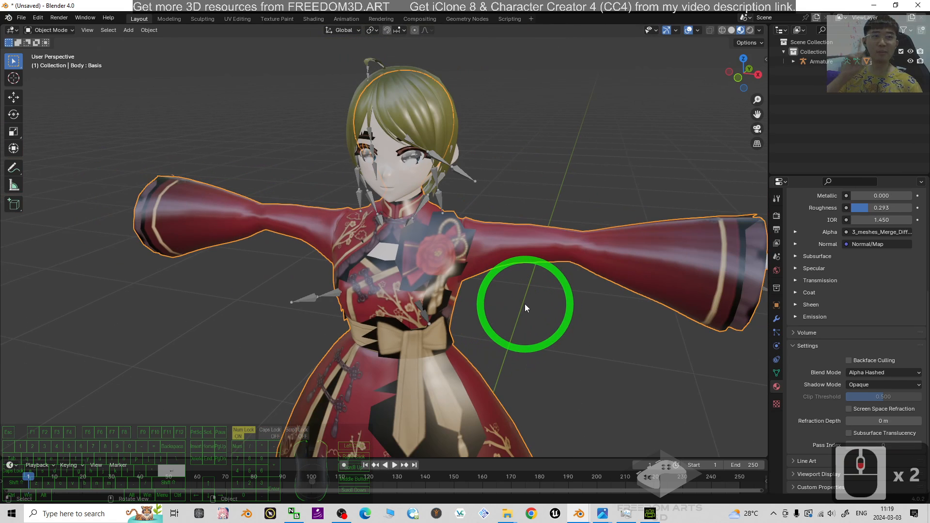
middle_drag(437, 226, 626, 239)
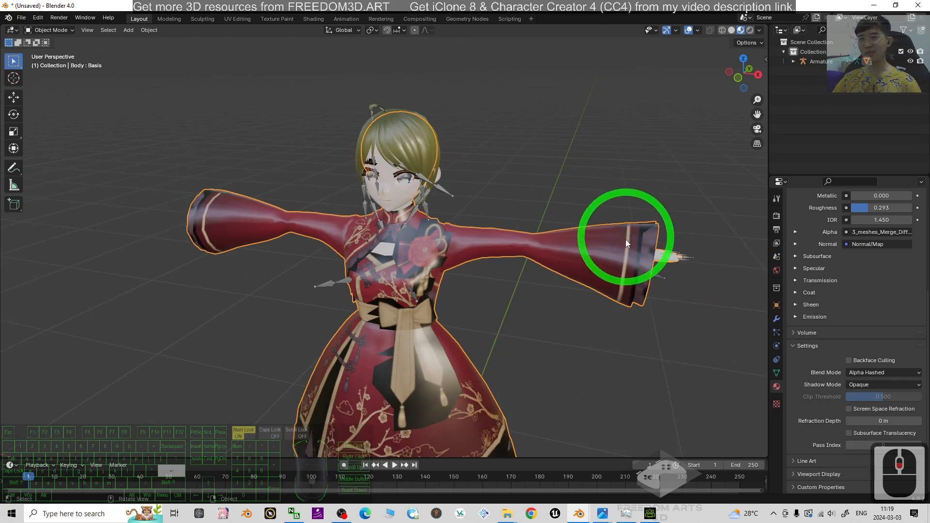
scroll(625, 240, down, 2)
Switch to Character Creator 4 and examine the texture settings of the avatar's FaceMouth material.
click(874, 5)
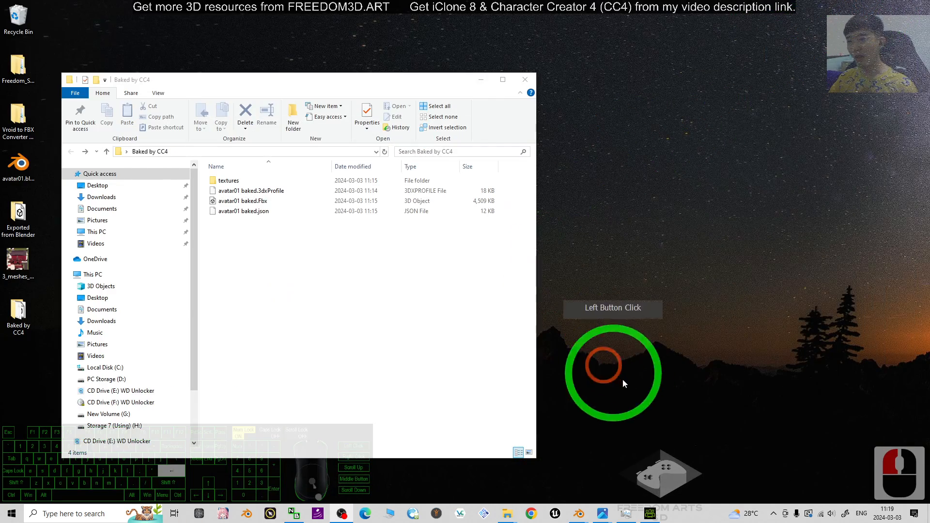
click(650, 514)
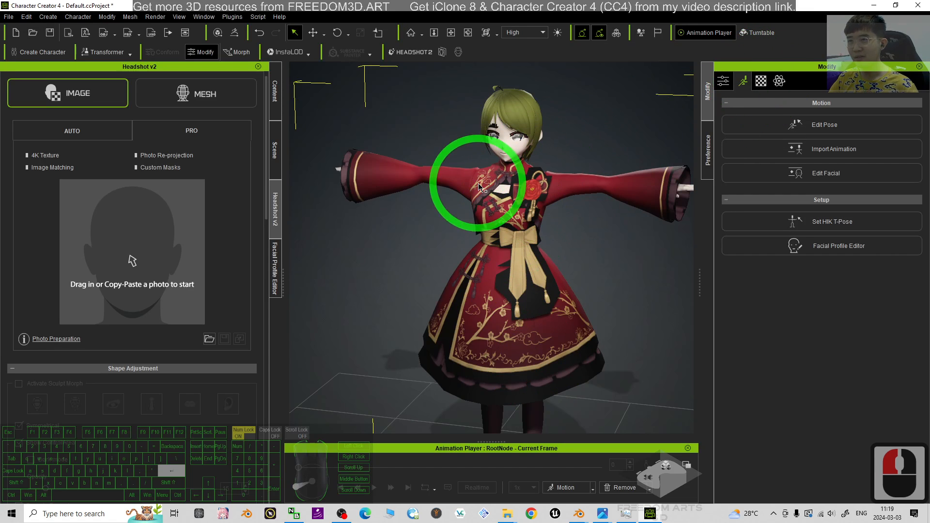
click(760, 80)
click(794, 172)
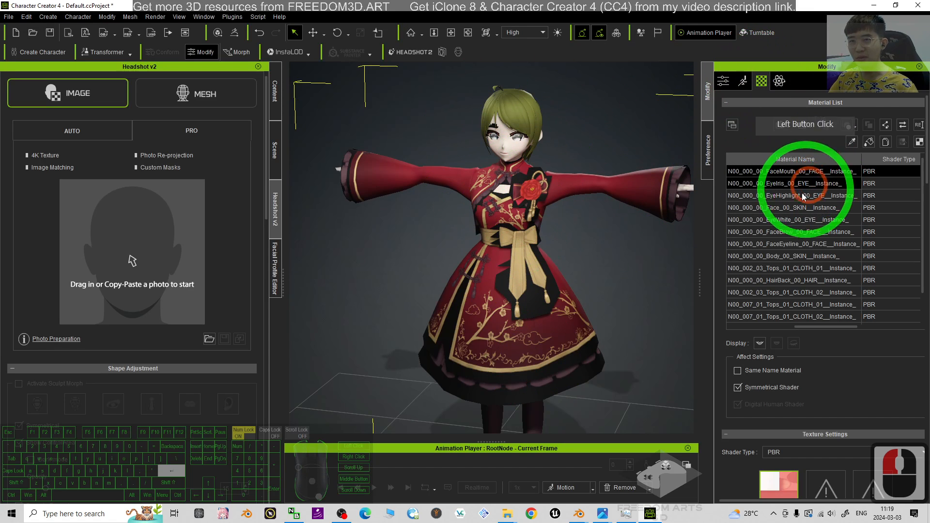
scroll(798, 438, down, 5)
scroll(823, 426, down, 3)
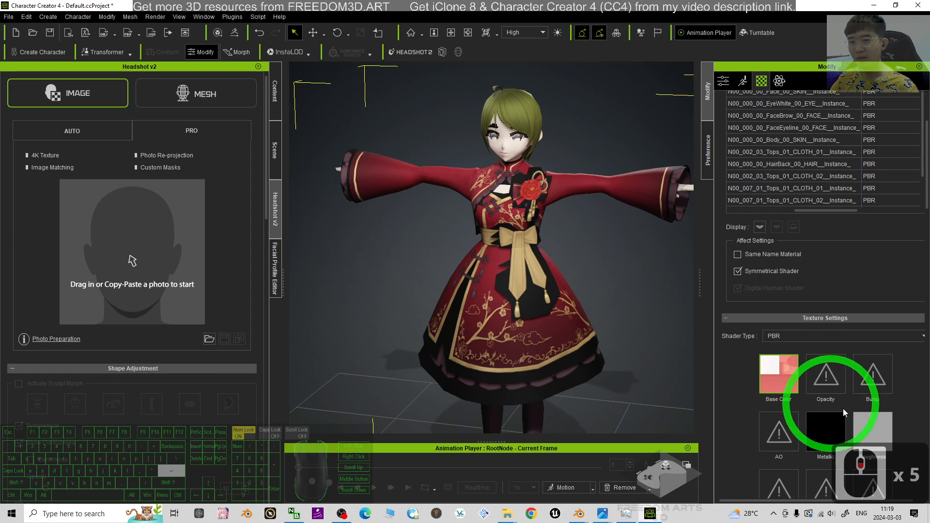
Copy the Face mesh's FaceMouth material Base Color texture into its Opacity channel.
scroll(824, 354, up, 10)
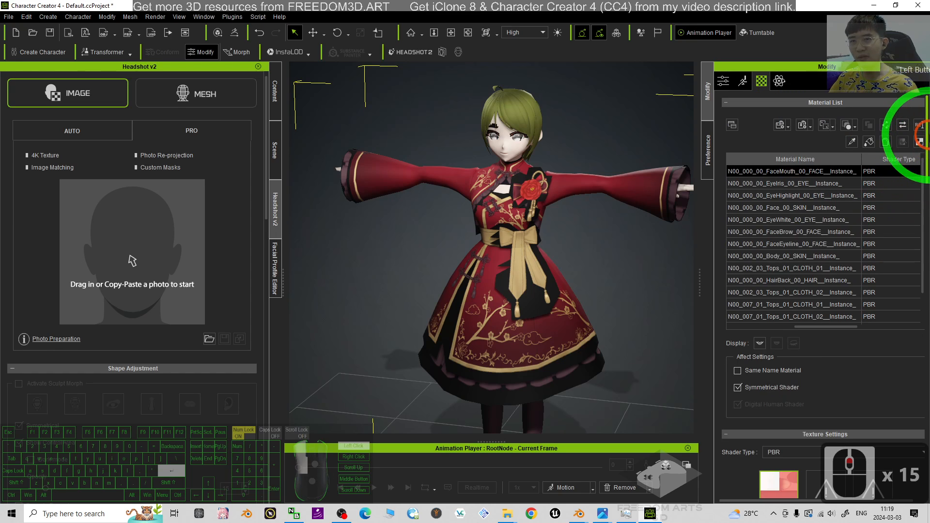
drag(794, 327, 731, 326)
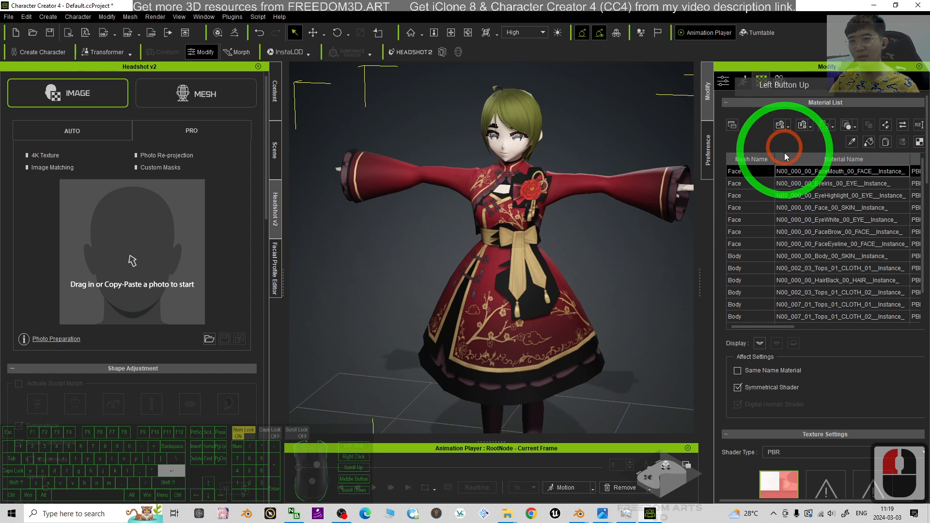
click(813, 172)
click(803, 184)
click(802, 175)
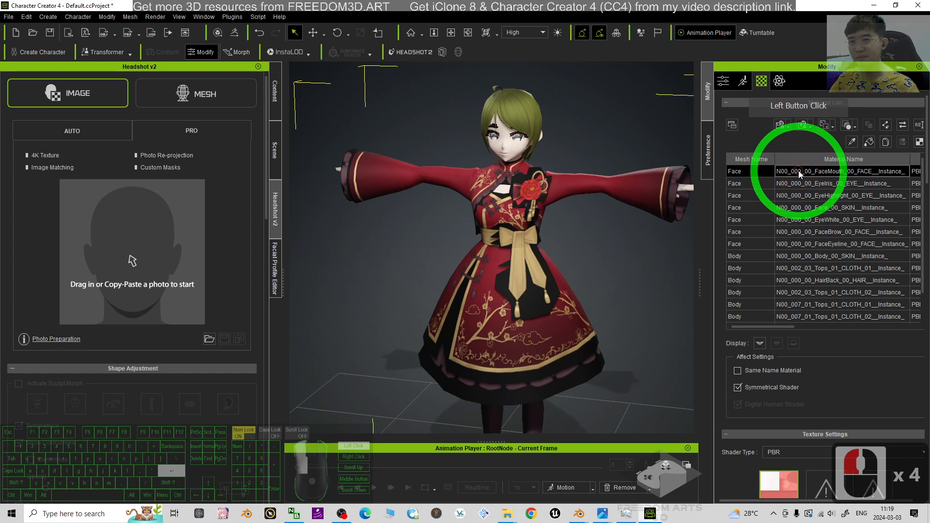
scroll(840, 322, down, 3)
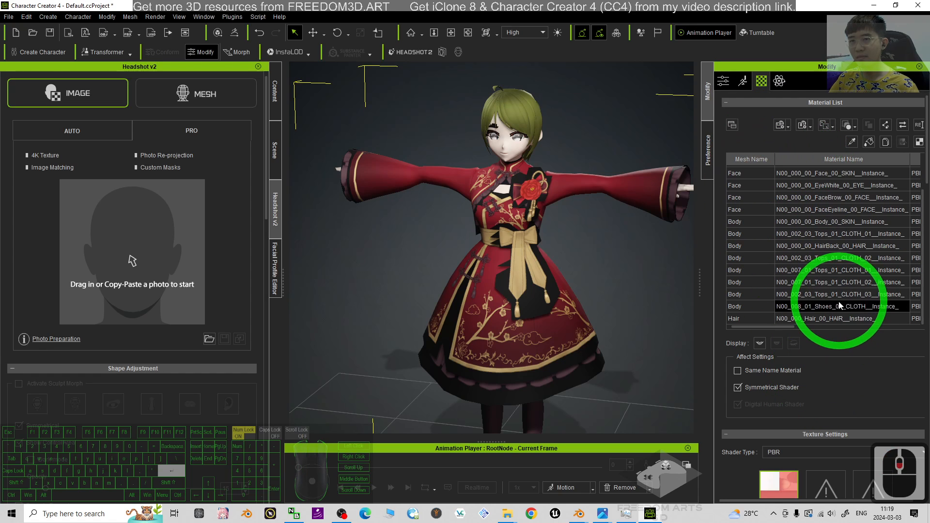
scroll(823, 218, up, 7)
click(796, 413)
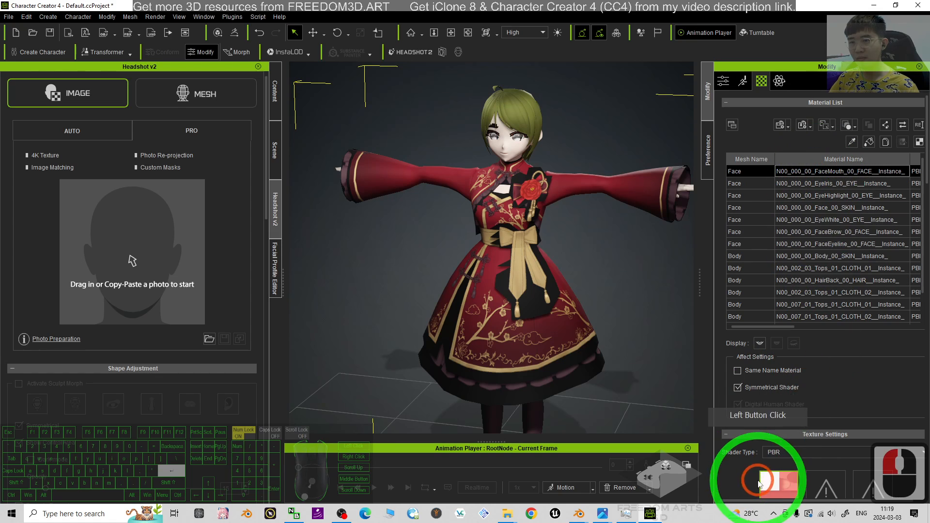
click(793, 174)
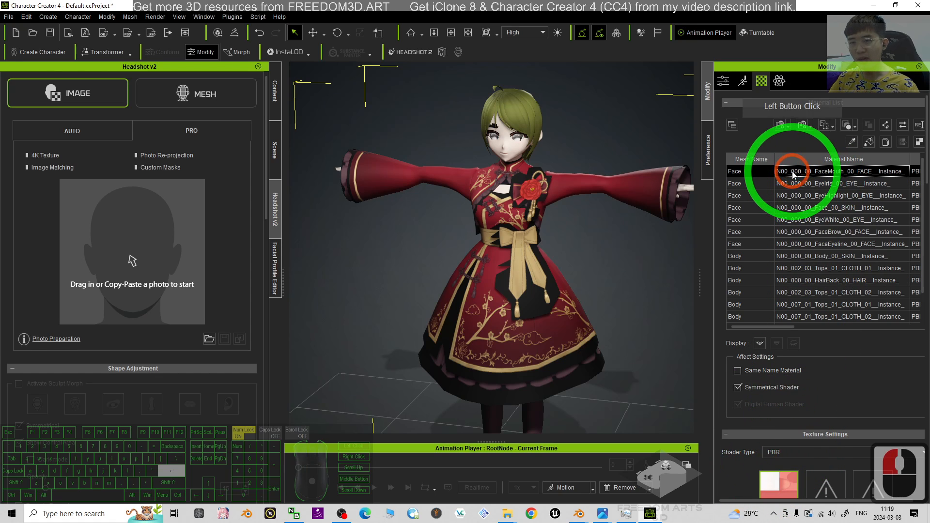
right_click(779, 486)
click(815, 410)
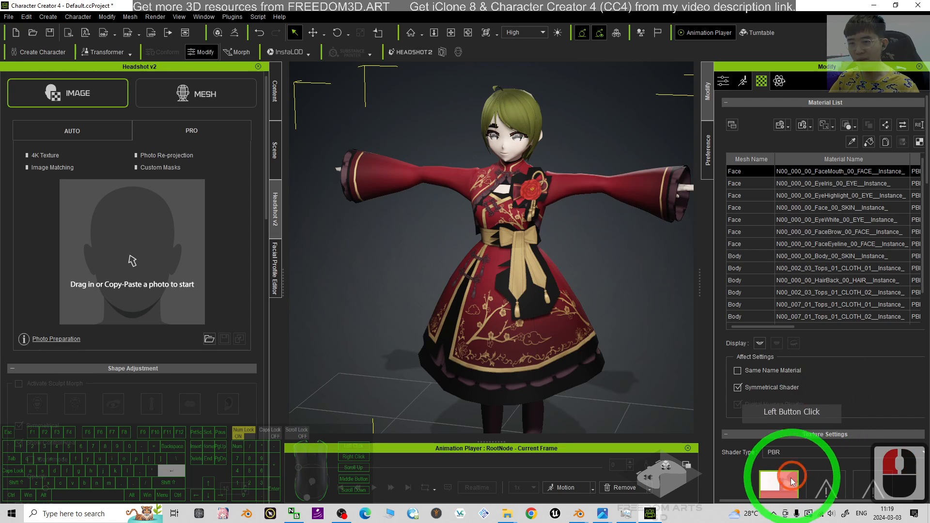
right_click(791, 482)
click(825, 415)
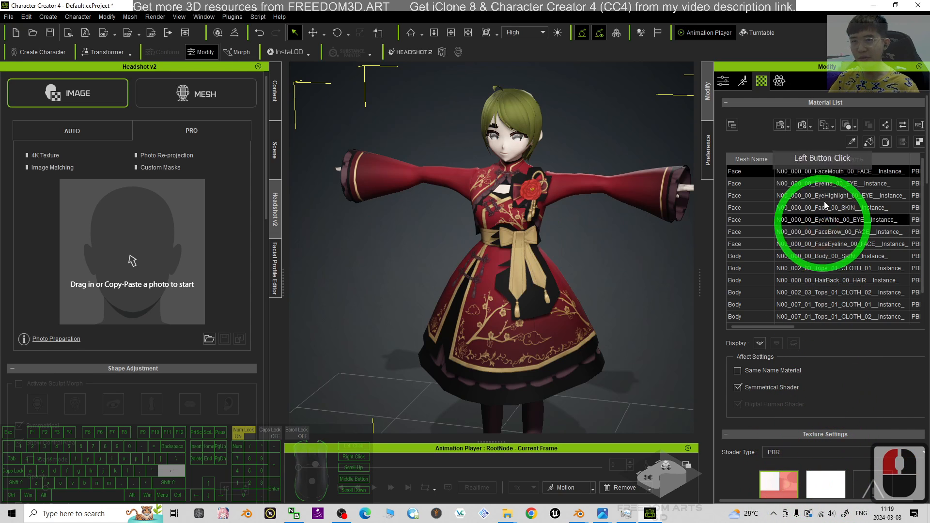
Copy the EyeIris material's Base Color texture into its Opacity channel and check the avatar's eyes up close.
click(824, 184)
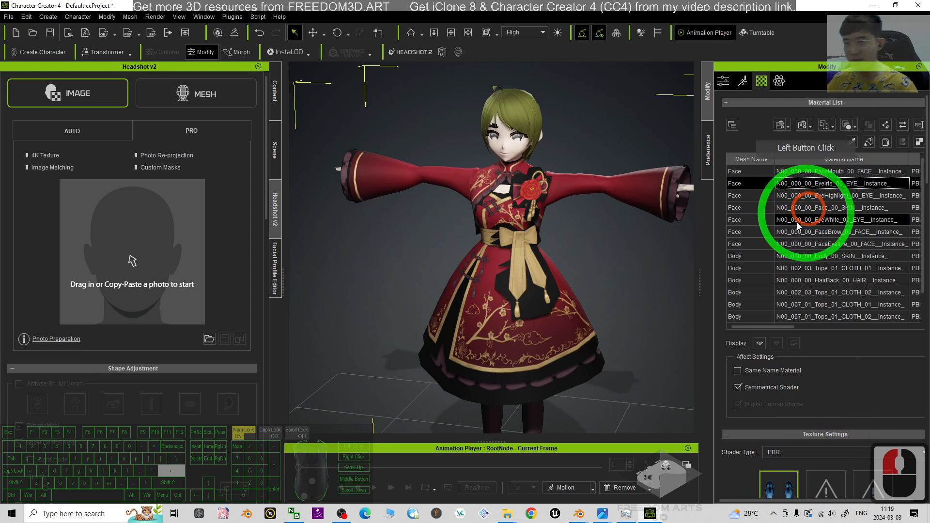
right_click(781, 484)
click(813, 407)
right_click(782, 479)
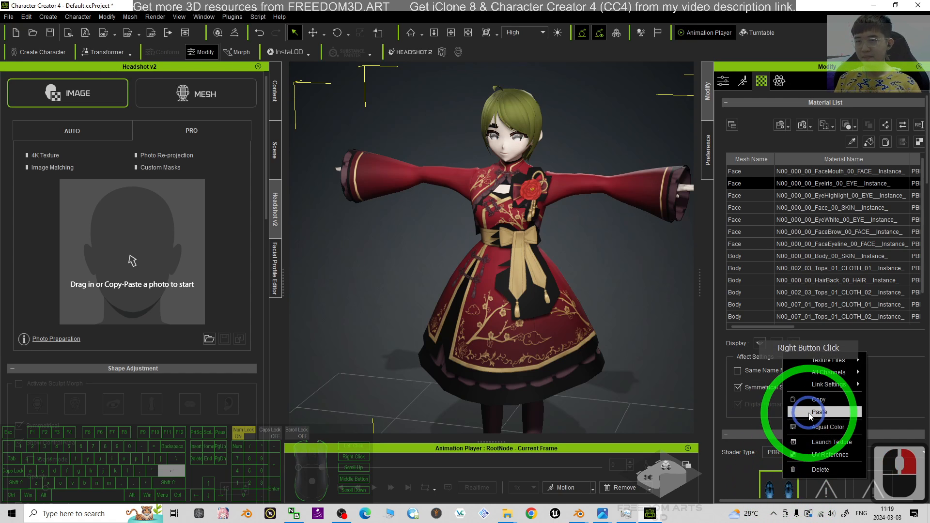
click(818, 412)
scroll(557, 167, up, 12)
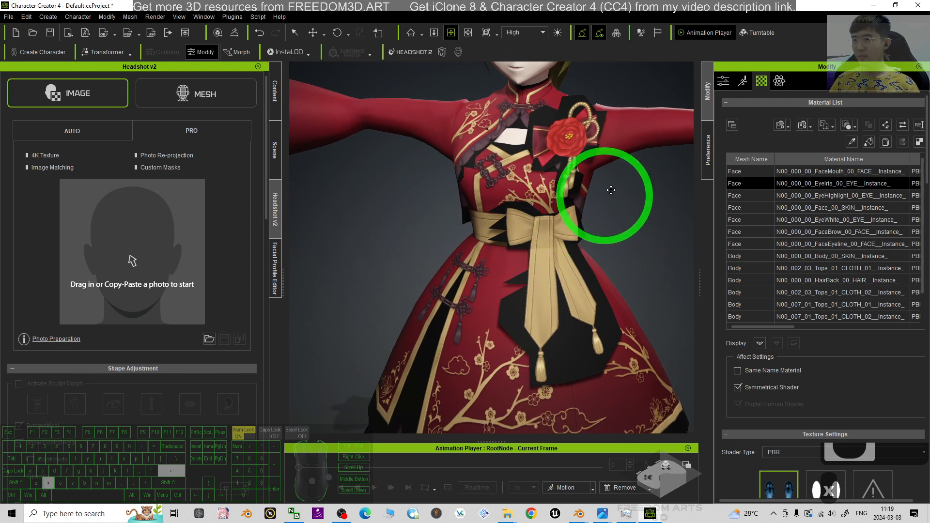
drag(611, 191, 582, 374)
key(c)
scroll(547, 320, up, 4)
click(523, 276)
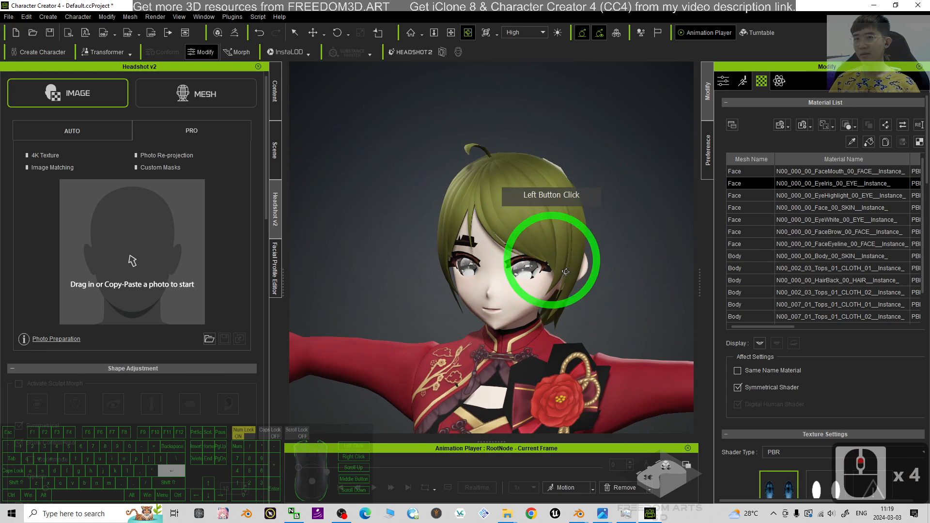
Copy the Base Color textures of the EyeHighlight and Face_00_SKIN materials into their own Opacity channels.
click(806, 195)
click(783, 485)
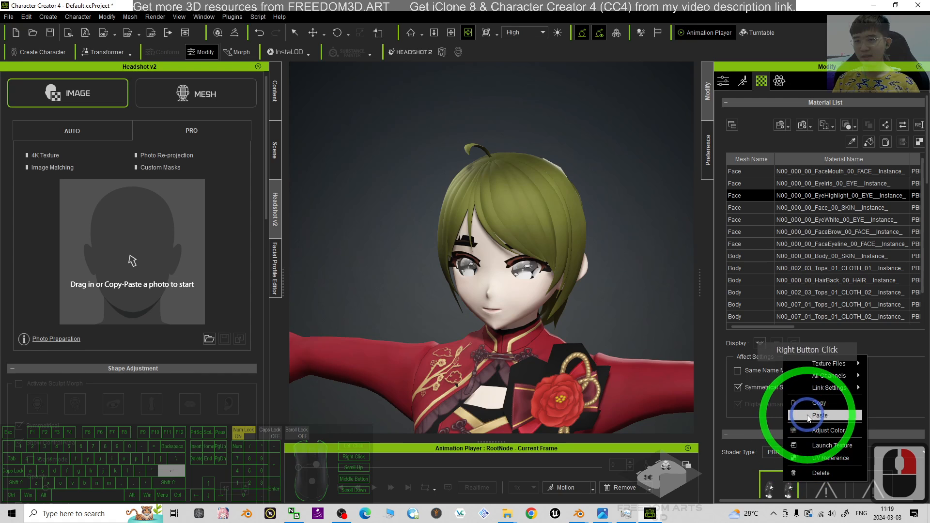
click(807, 425)
click(836, 498)
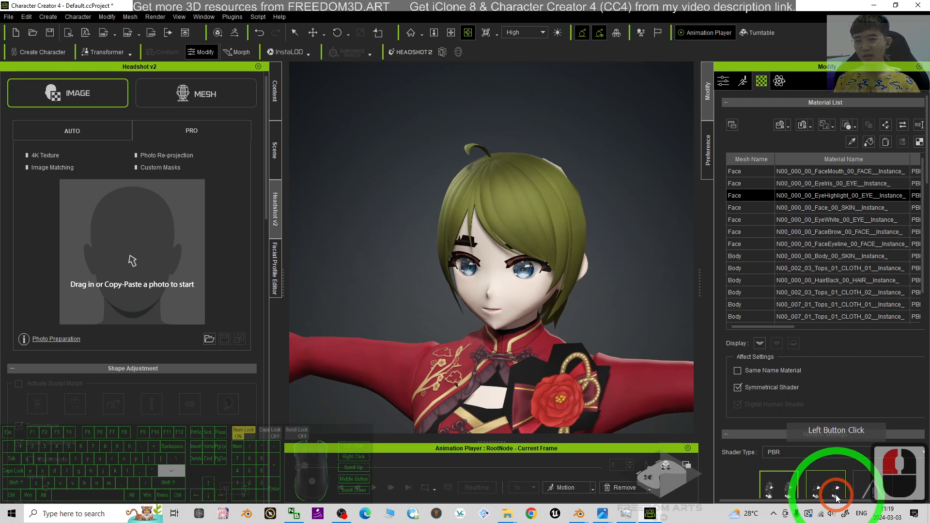
click(794, 207)
click(754, 494)
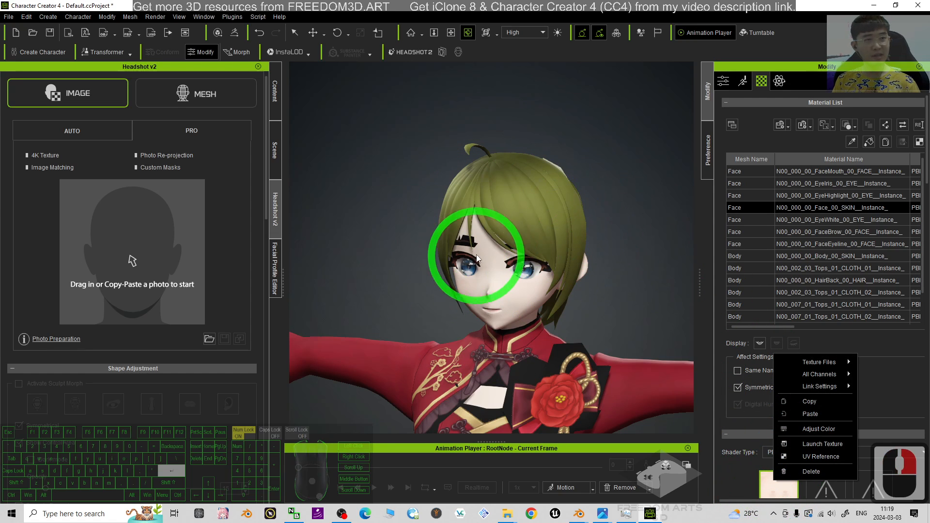
click(805, 405)
Copy the Base Color textures of the EyeWhite, FaceBrow and FaceEyeline materials into their own Opacity channels.
click(782, 219)
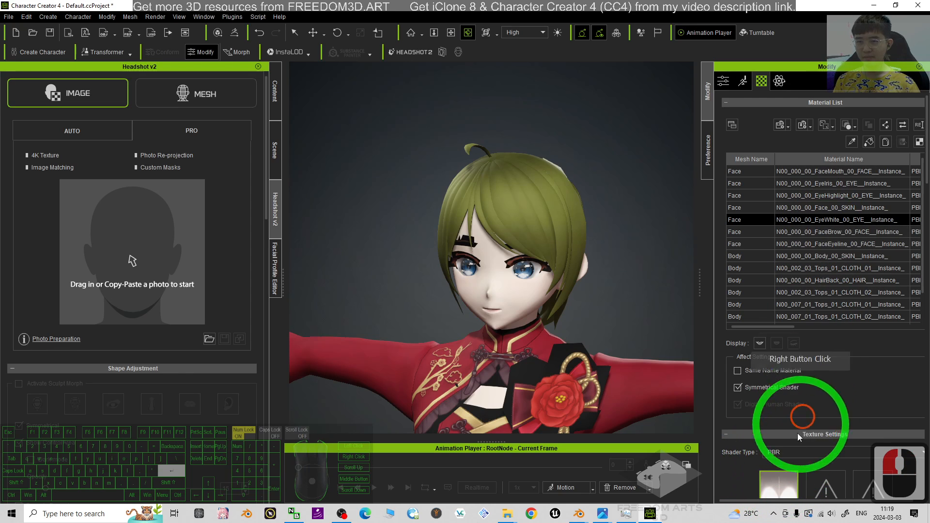
click(817, 407)
click(816, 232)
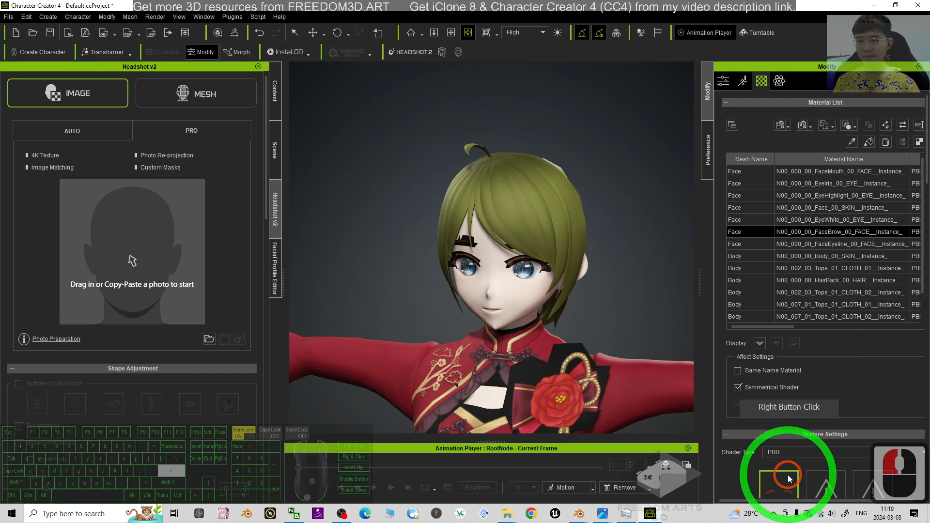
click(794, 243)
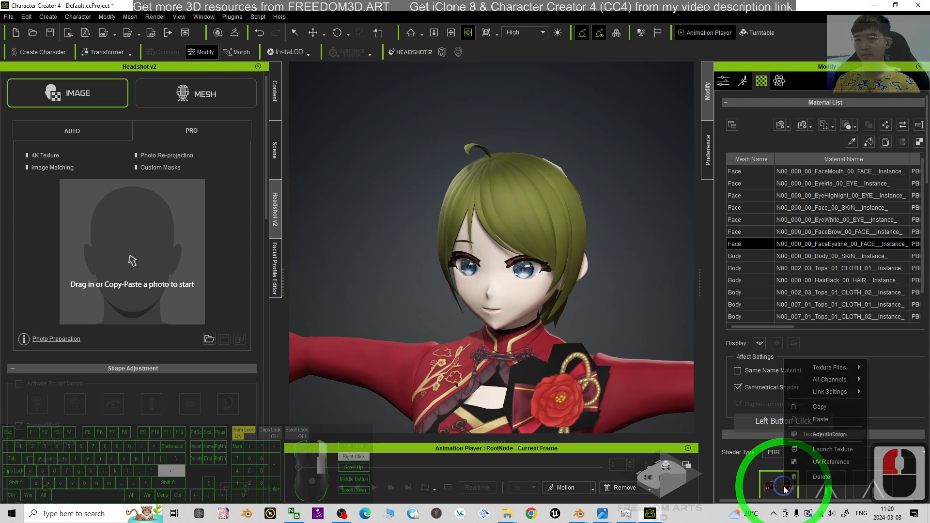
click(818, 419)
Copy the Base Color textures of the Body_00_SKIN, 002_03_Tops_01_CLOTH_01 and HairBack materials into their own Opacity channels.
click(794, 256)
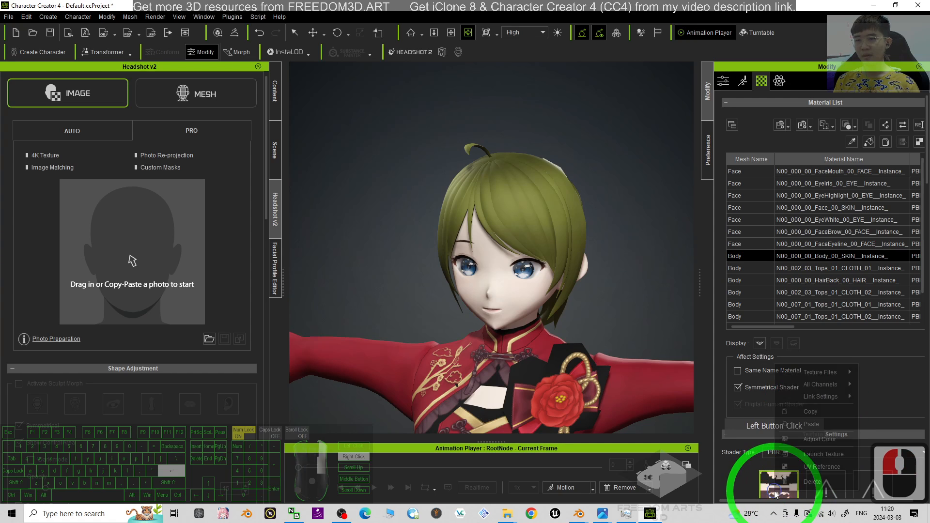
click(810, 423)
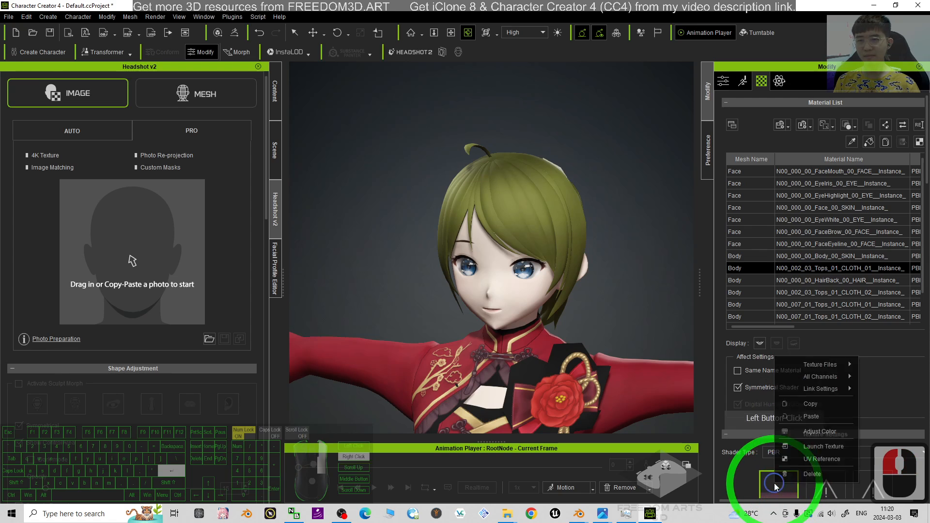
click(805, 426)
click(805, 284)
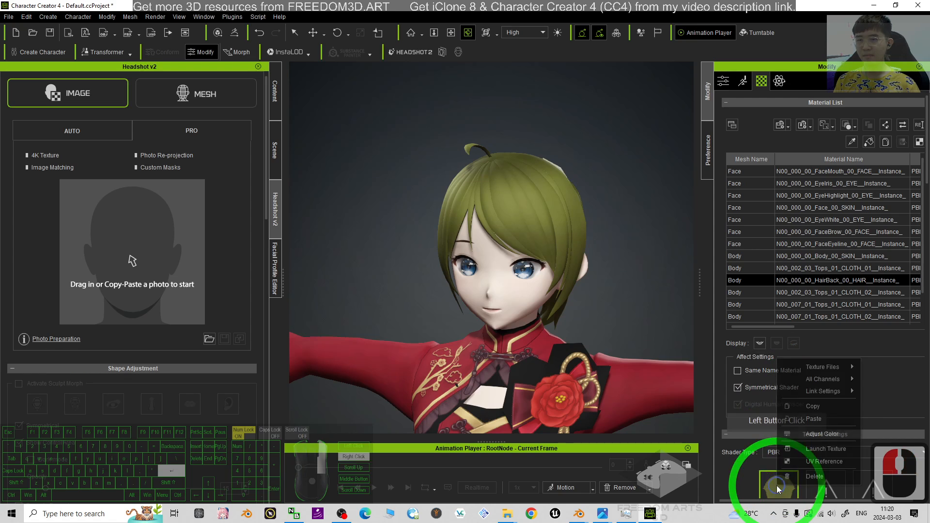
click(812, 419)
scroll(835, 474, down, 2)
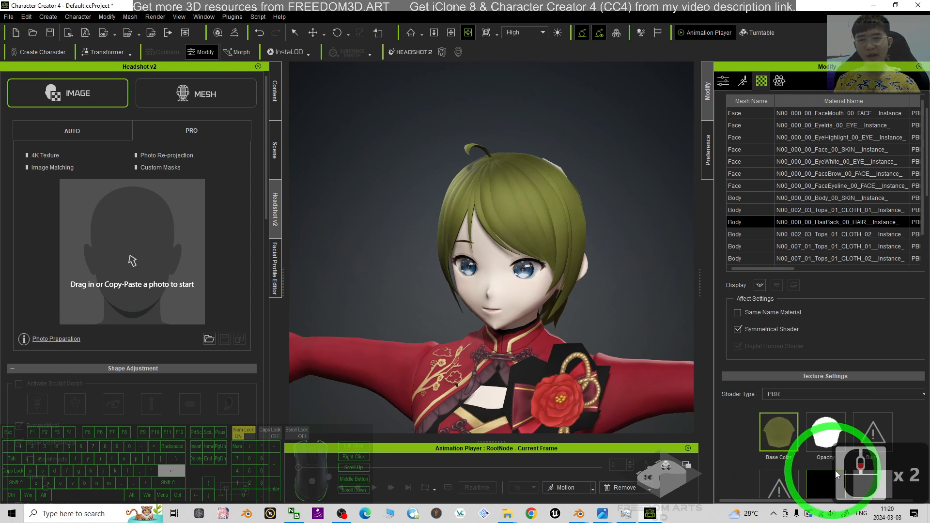
scroll(823, 426, up, 2)
Copy the Base Color textures of the 002_03_Tops_01_CLOTH_02, 007_01_Tops_01_CLOTH_01 and 007_01_Tops_01_CLOTH_02 materials into their own Opacity channels.
click(792, 293)
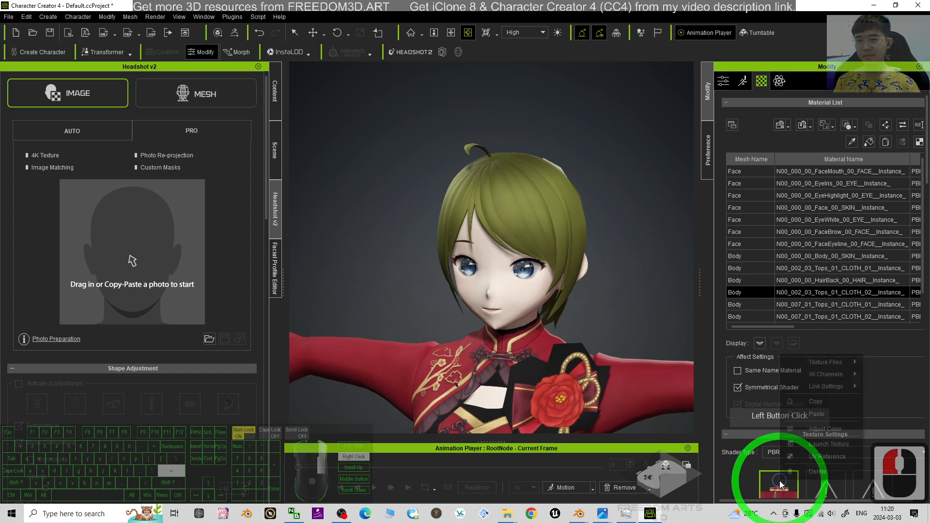
click(808, 415)
click(818, 305)
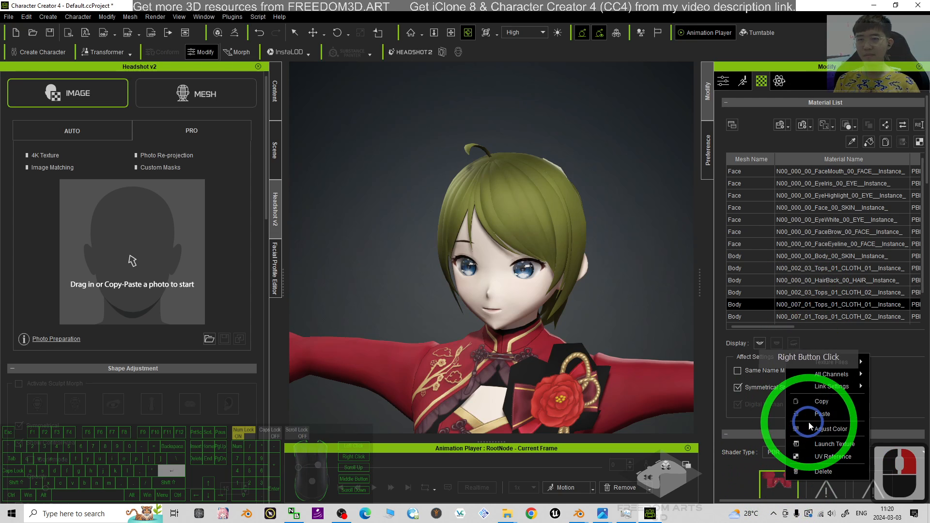
click(813, 416)
click(786, 317)
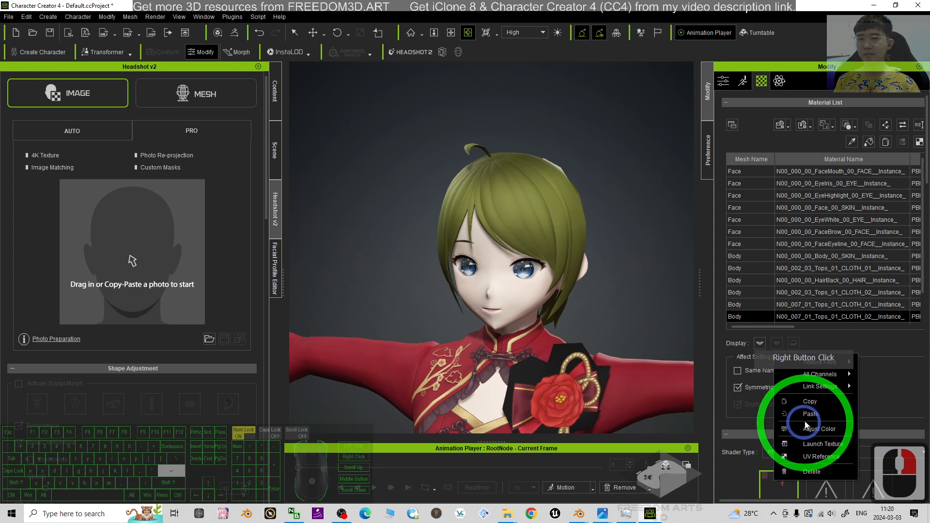
click(806, 424)
Copy the Base Color textures of the 002_03_Tops_01_CLOTH_03 and 008_01_Shoes_01_CLOTH materials into their own Opacity channels.
scroll(813, 271, down, 3)
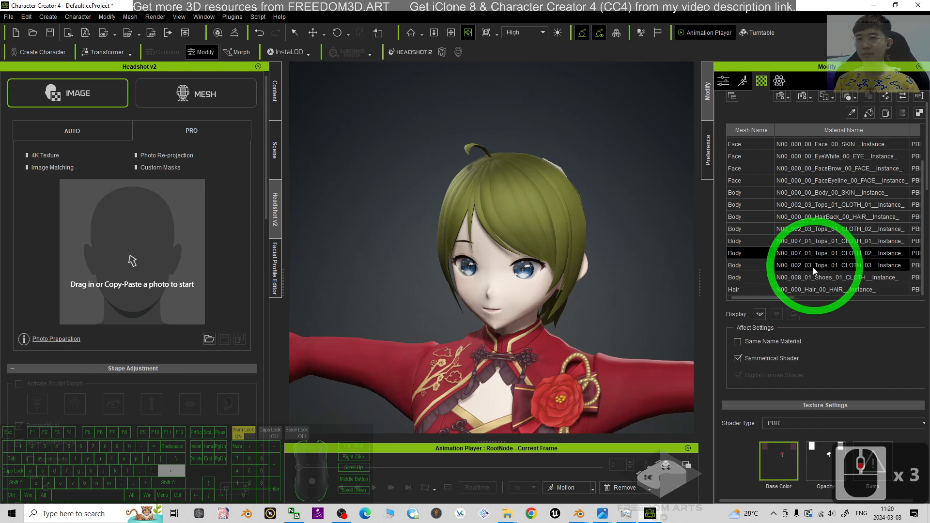
click(806, 266)
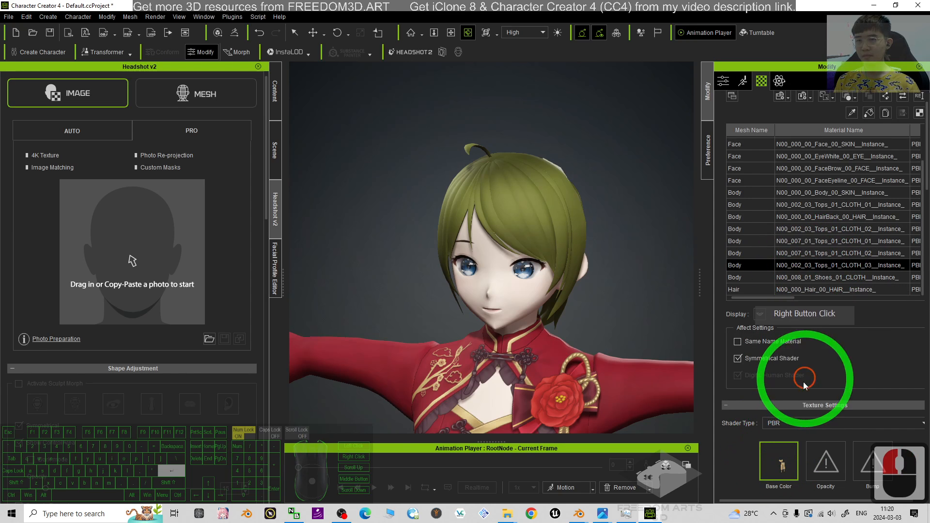
click(816, 393)
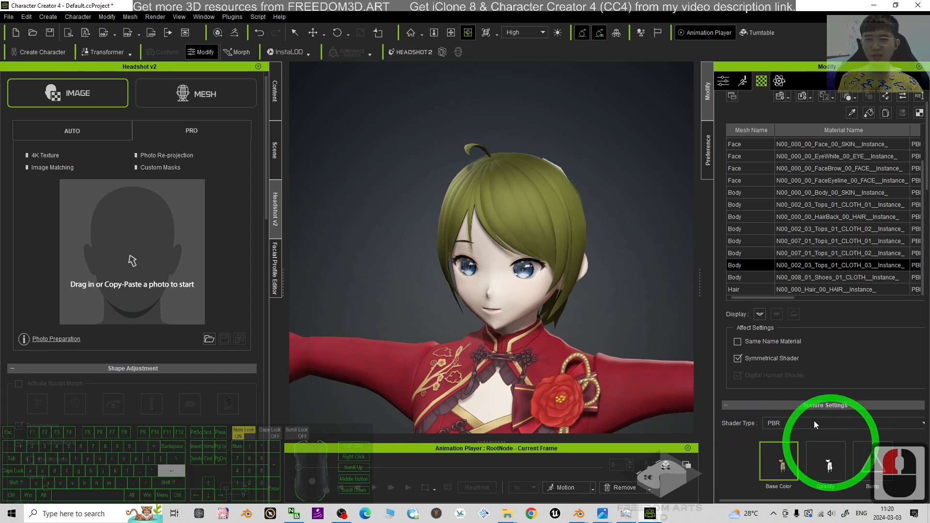
click(784, 463)
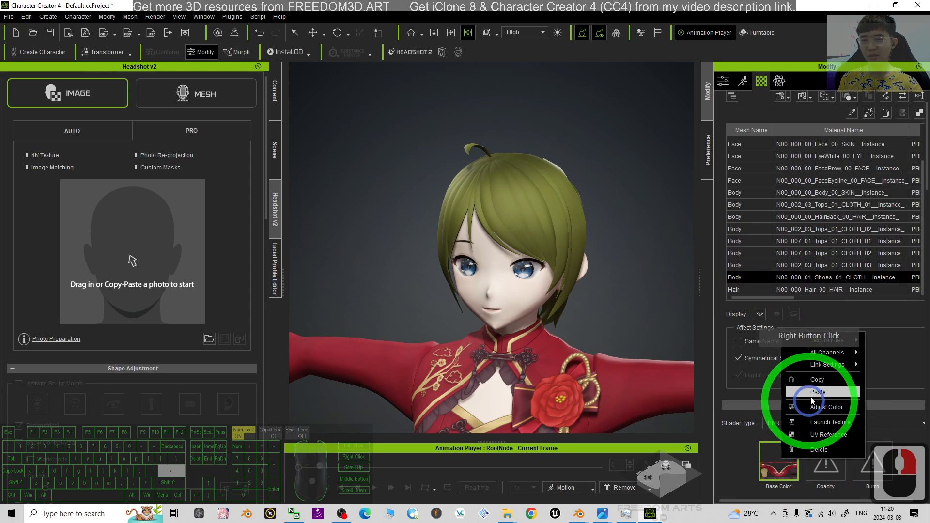
click(812, 395)
click(823, 391)
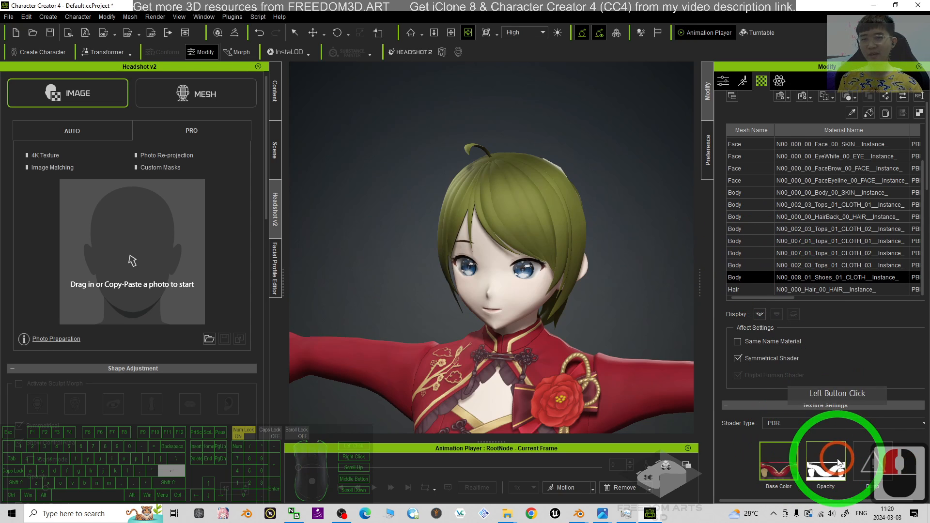
Copy the Hair mesh's Hair_00_HAIR material Base Color texture into its Opacity channel.
click(782, 292)
right_click(784, 460)
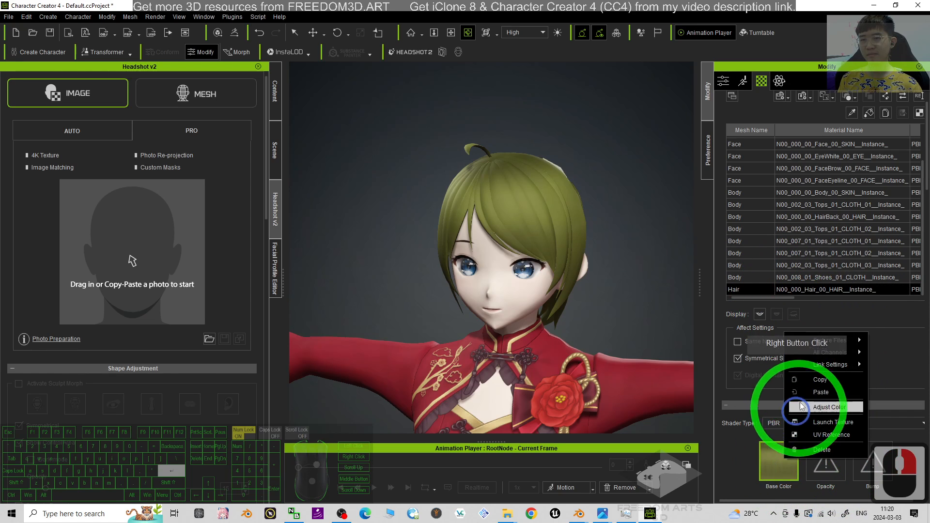
click(814, 381)
right_click(774, 460)
click(808, 394)
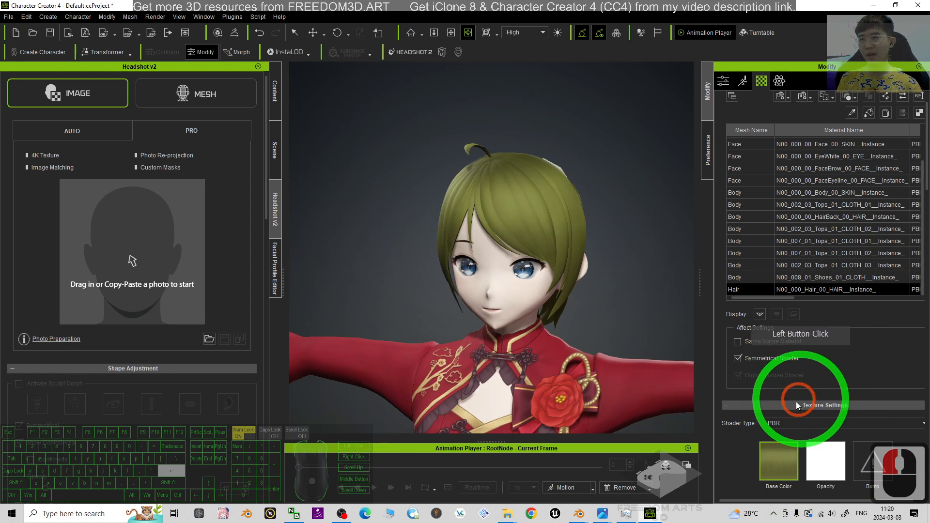
Switch to Blender and close it without saving the scene with the earlier avatar import.
drag(678, 6, 731, 26)
click(580, 515)
click(631, 472)
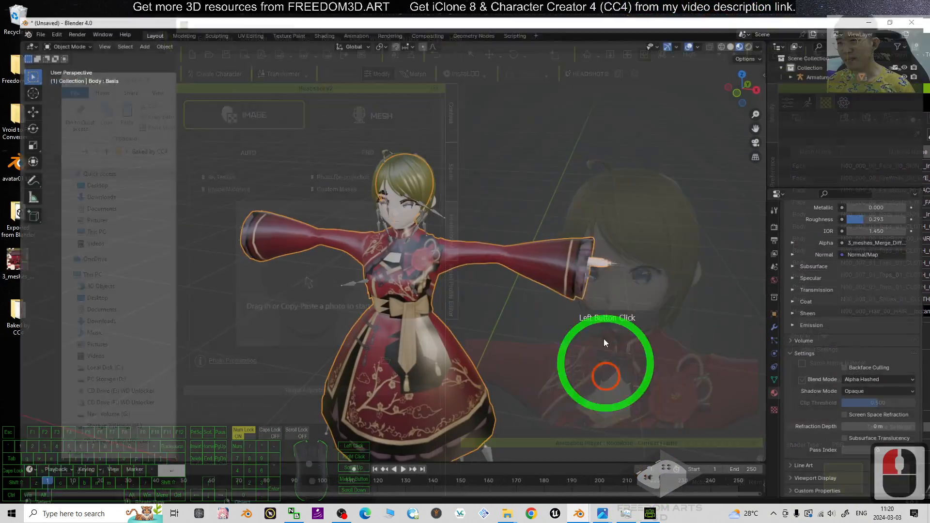
click(920, 5)
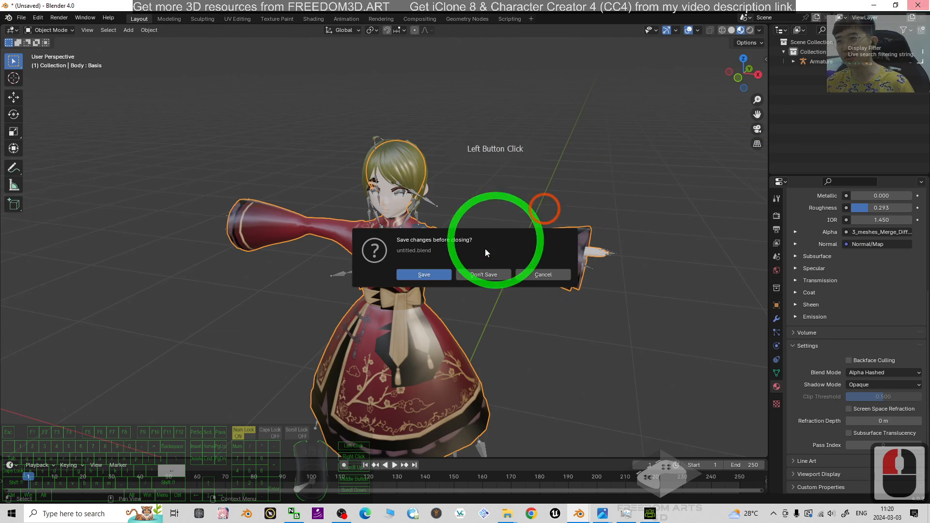
click(489, 272)
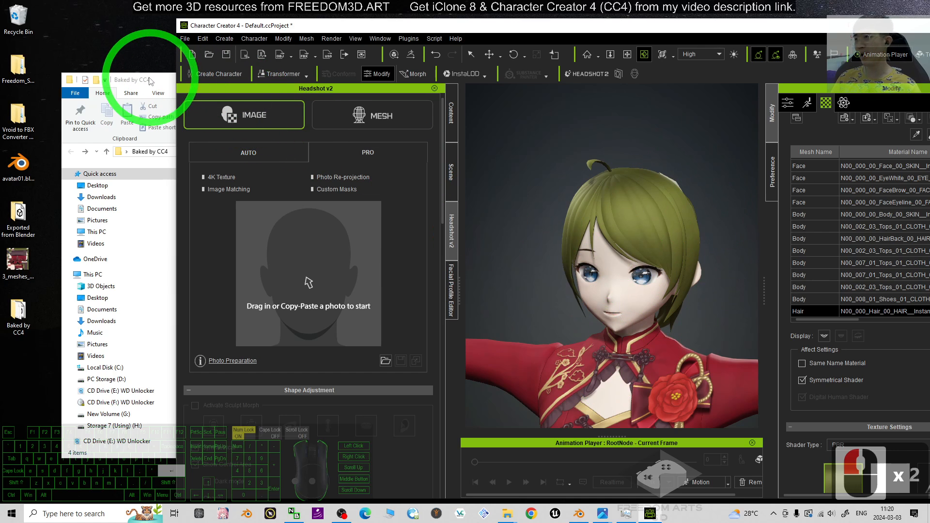
Delete the textures folder and all earlier avatar01 baked files from the Baked by CC4 folder.
click(132, 80)
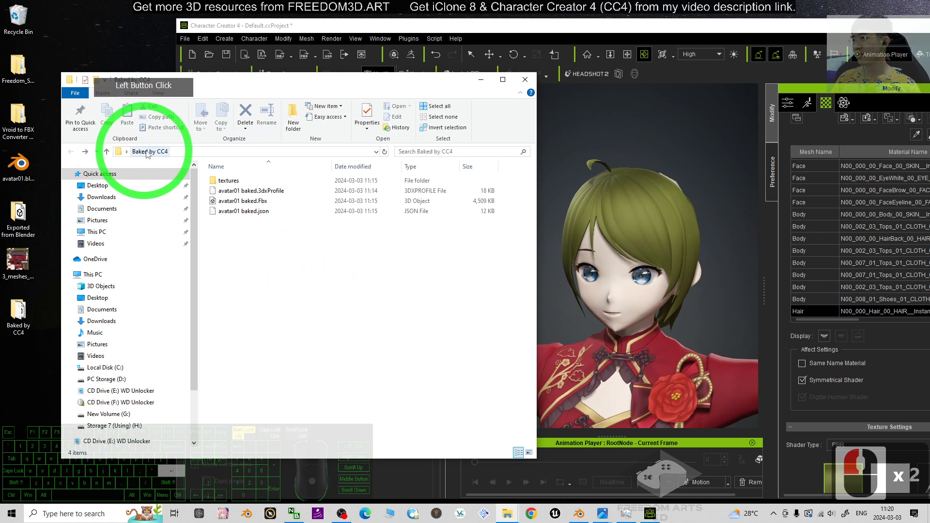
drag(378, 297, 111, 104)
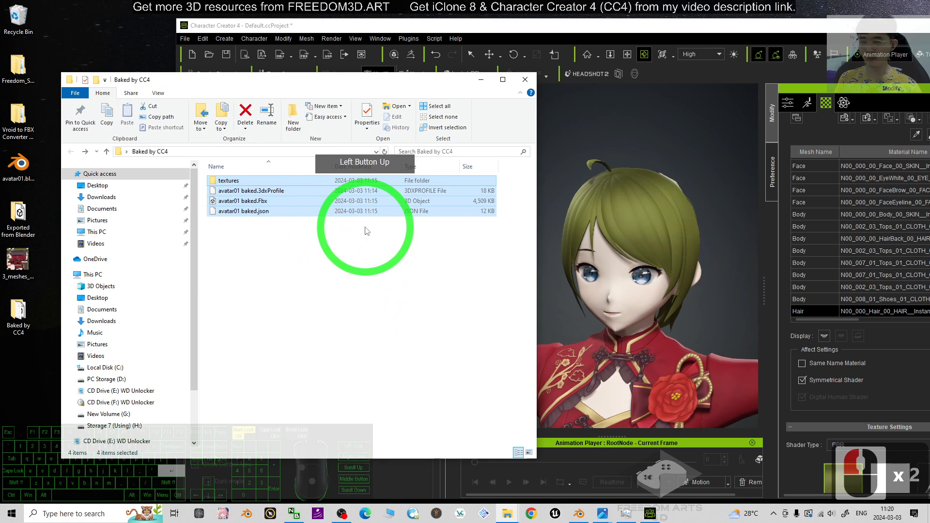
key(Delete)
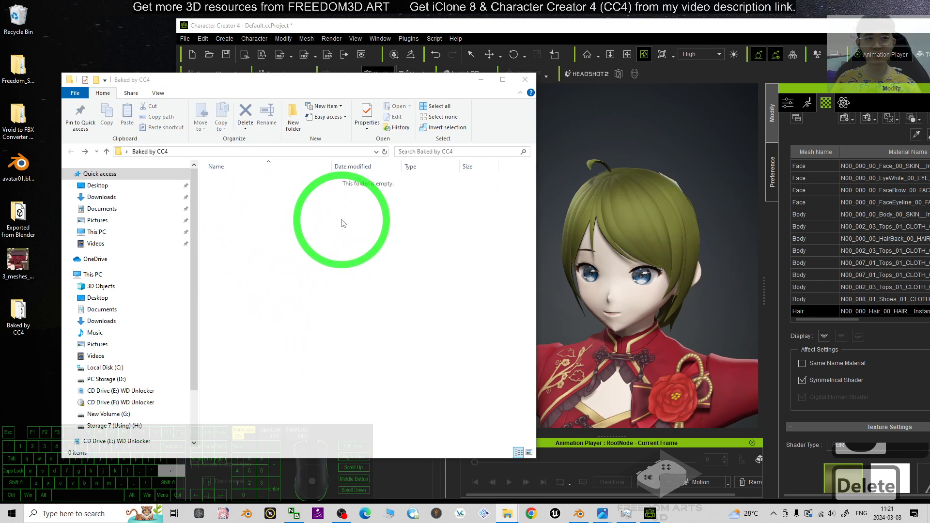
Switch to Character Creator 4 and set up a Clothed Character FBX export with the Blender target preset.
click(474, 32)
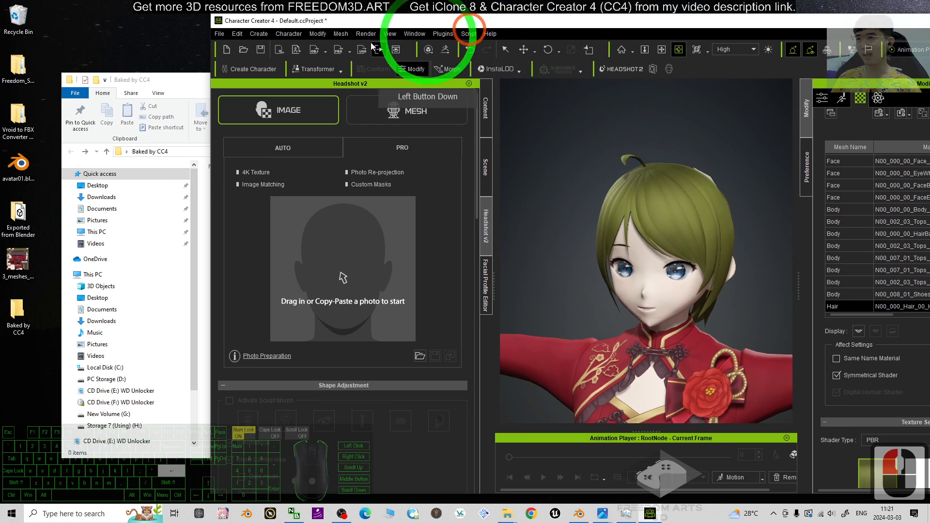
click(218, 33)
click(251, 124)
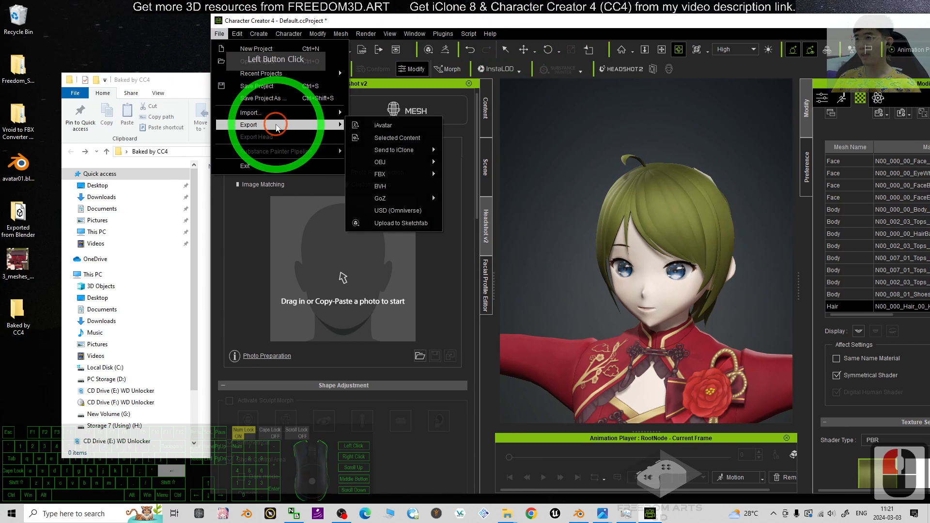
mouse_move(382, 173)
click(476, 184)
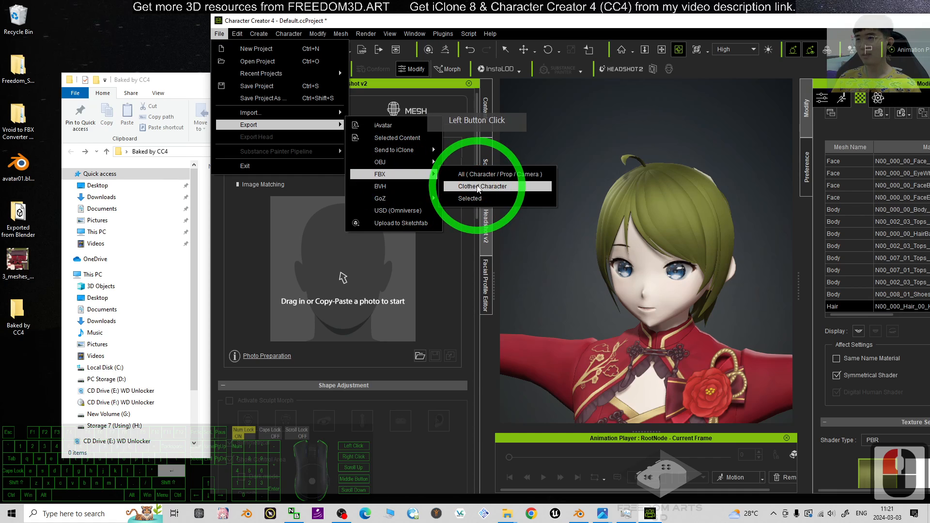
click(215, 73)
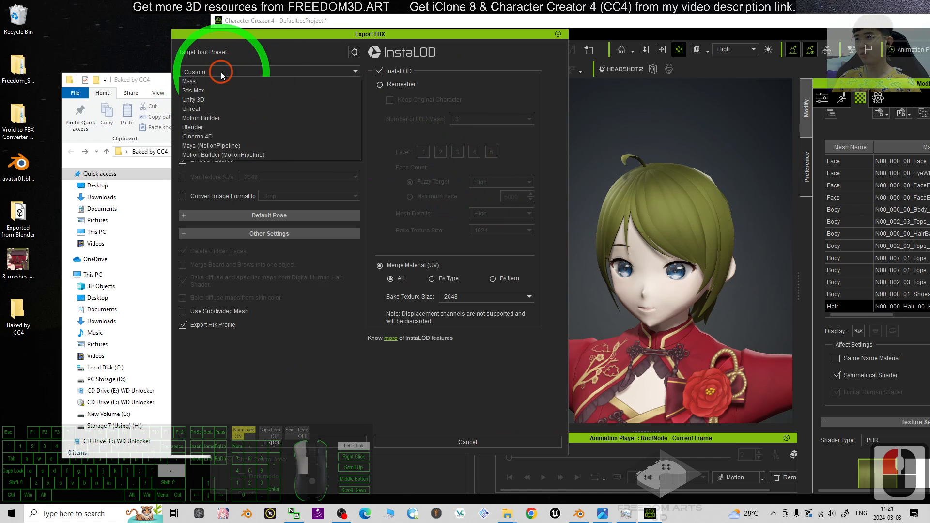
click(196, 138)
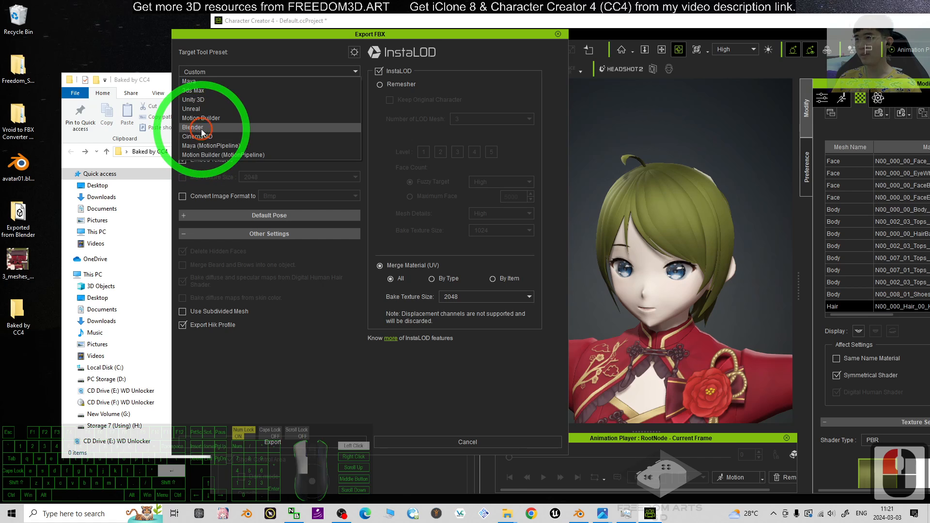
In the advanced export settings, enable Merge Opacity to Diffuse Texture, keeping InstaLOD enabled.
click(354, 51)
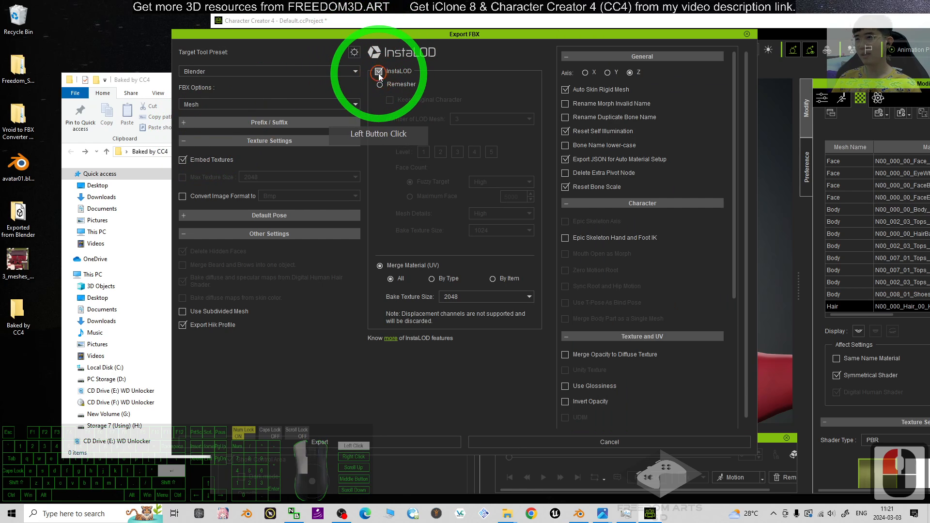
click(379, 71)
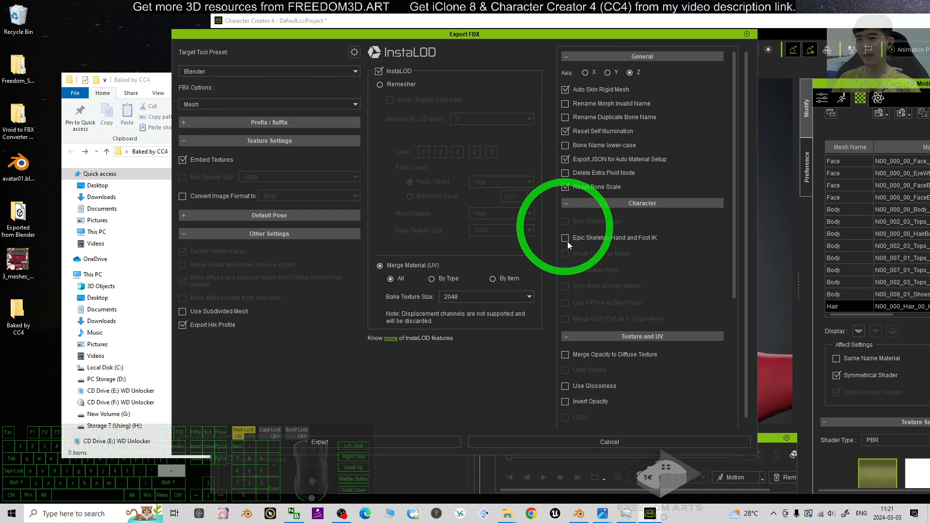
click(565, 355)
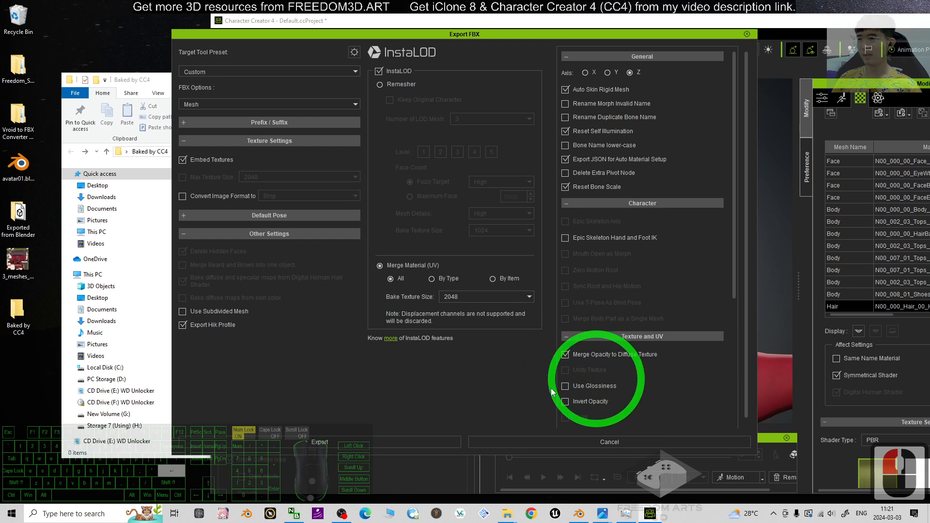
Export the character as "avatar01 baked" into the Baked by CC4 folder and check the exported files there.
click(353, 439)
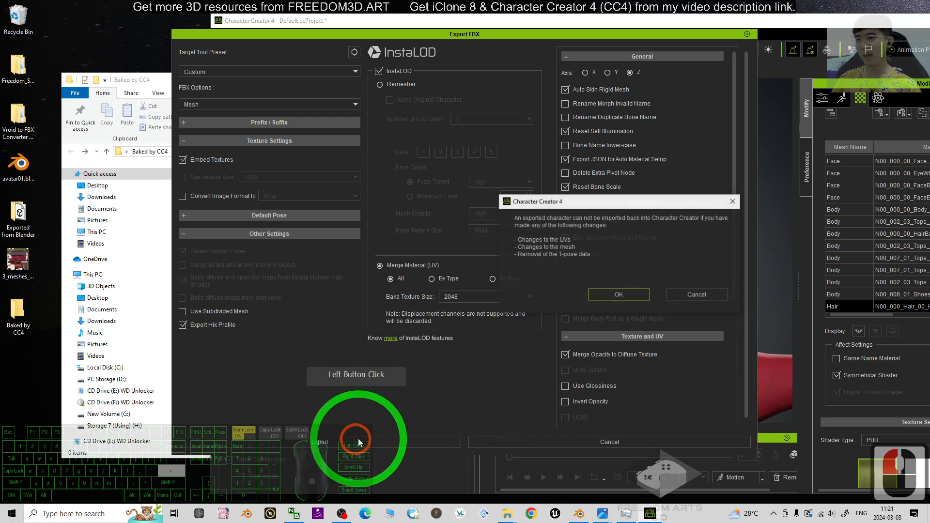
click(618, 295)
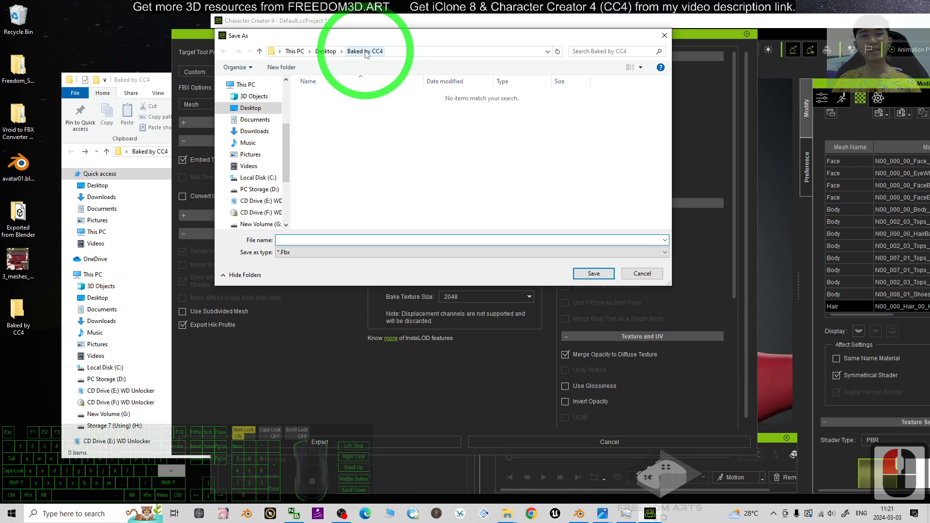
click(305, 238)
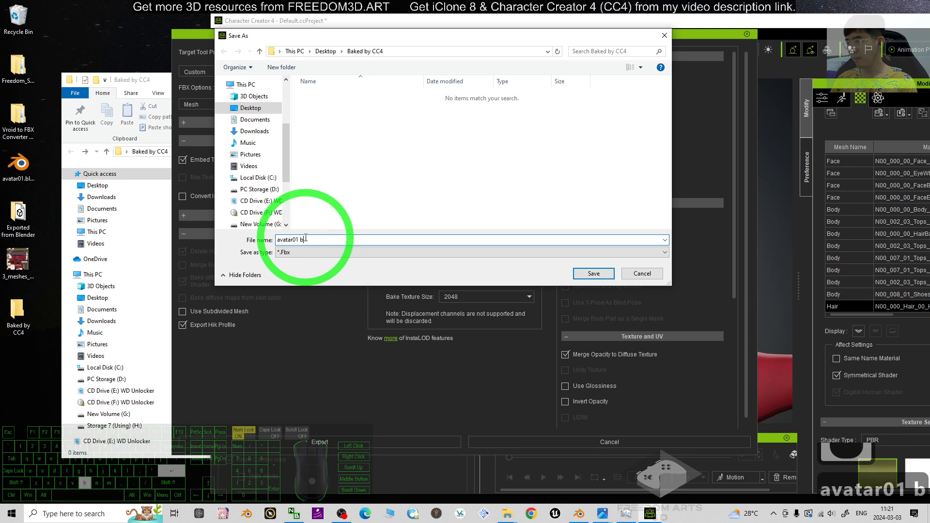
click(594, 273)
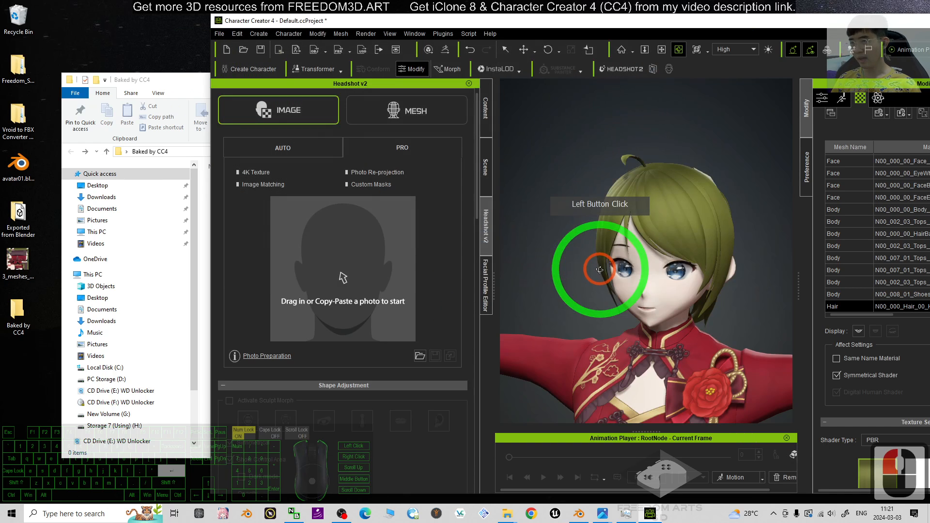
click(186, 79)
click(270, 249)
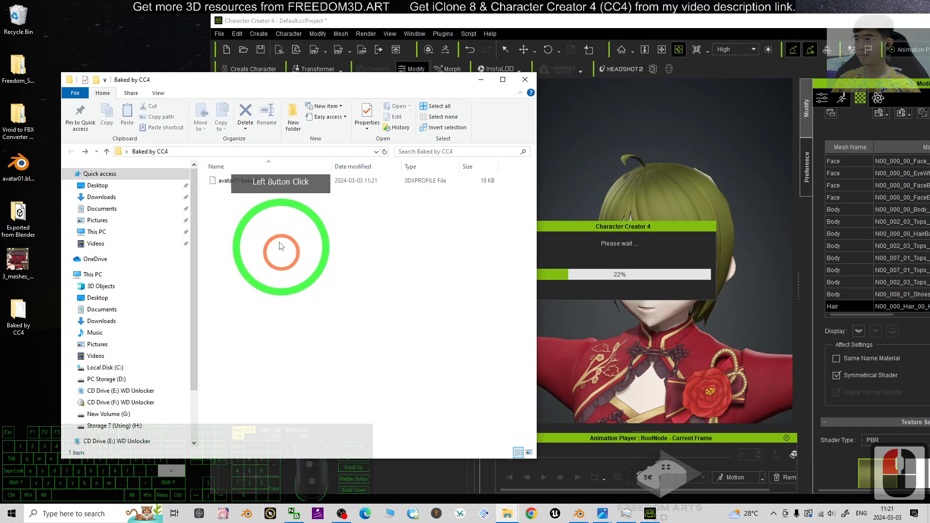
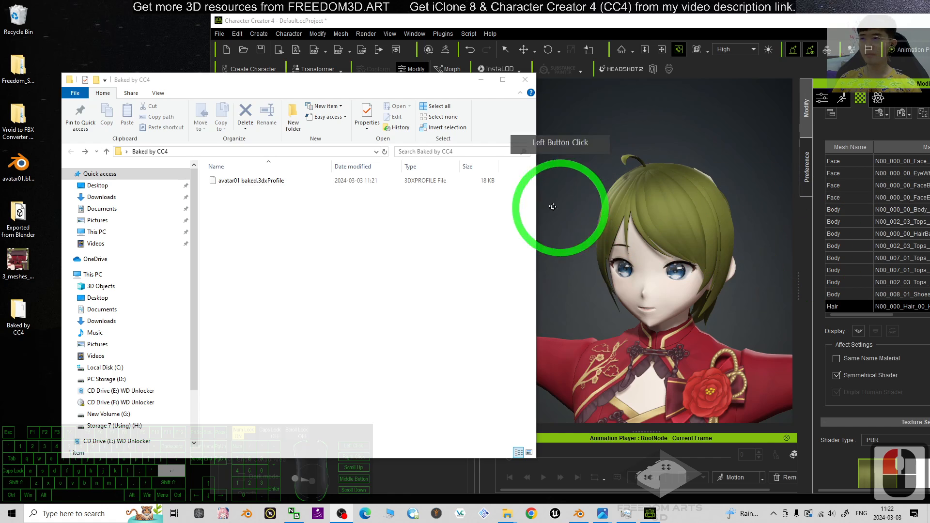
click(293, 267)
click(251, 201)
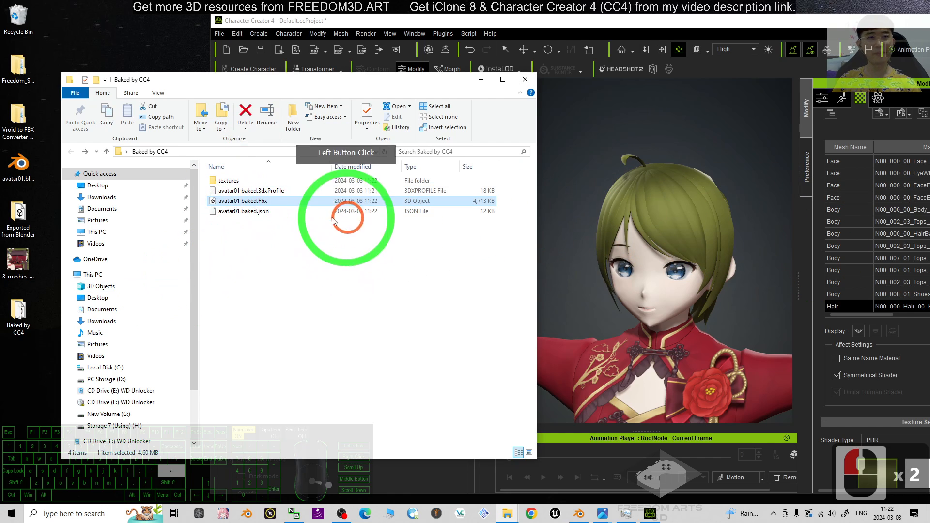
Start a new Blender 4.0 session and delete all default objects from the scene.
right_click(578, 517)
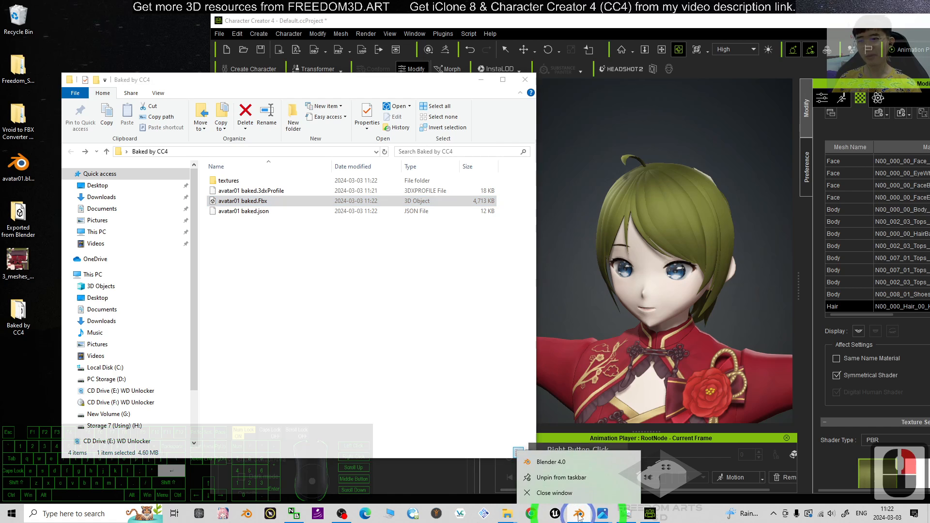
click(628, 331)
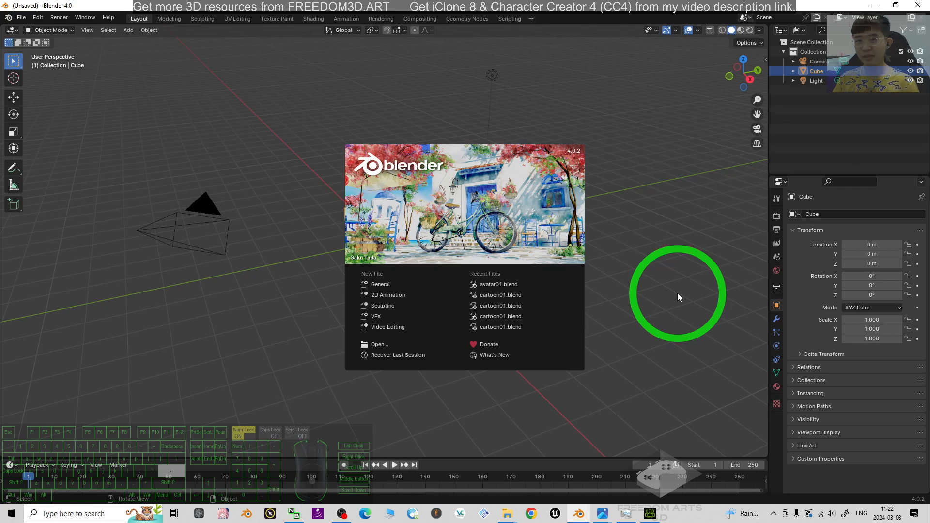
click(671, 280)
click(653, 270)
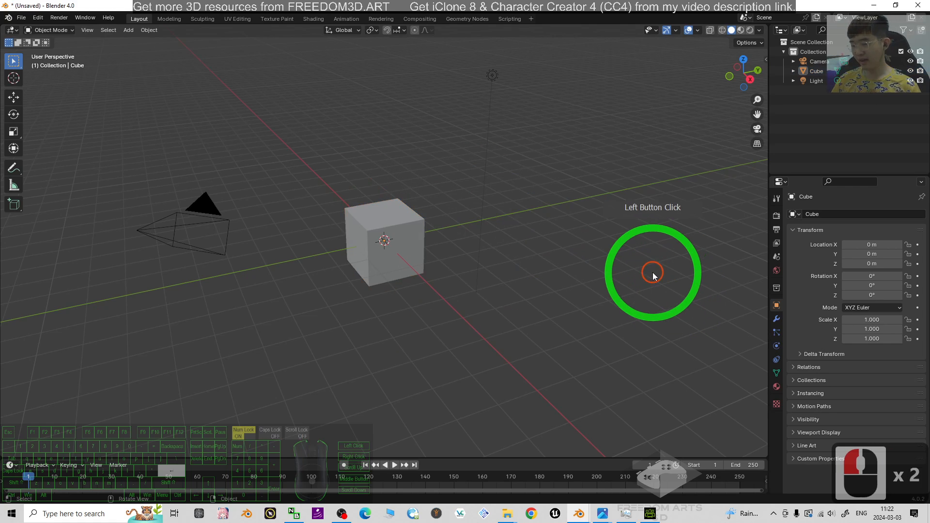
key(a)
key(Delete)
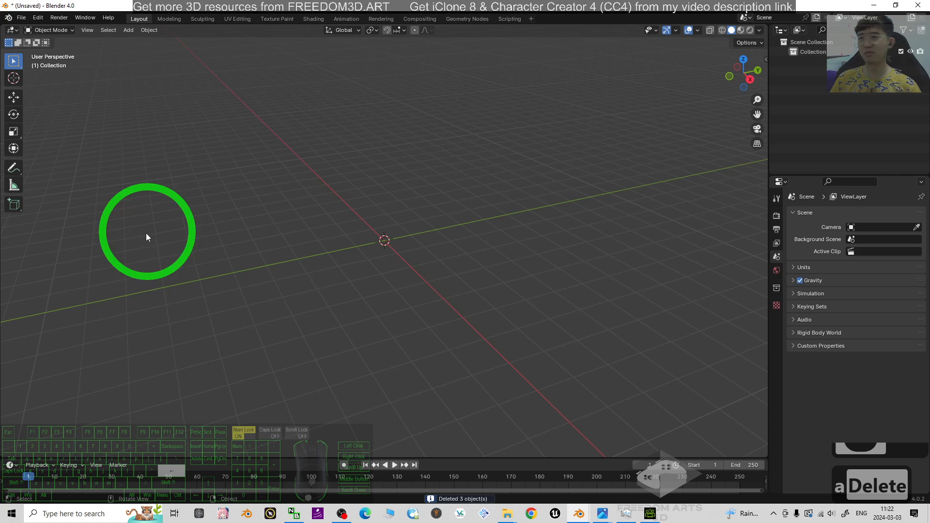
Import avatar01 baked.Fbx from the Baked by CC4 folder on the Desktop.
drag(372, 4, 492, 17)
click(143, 31)
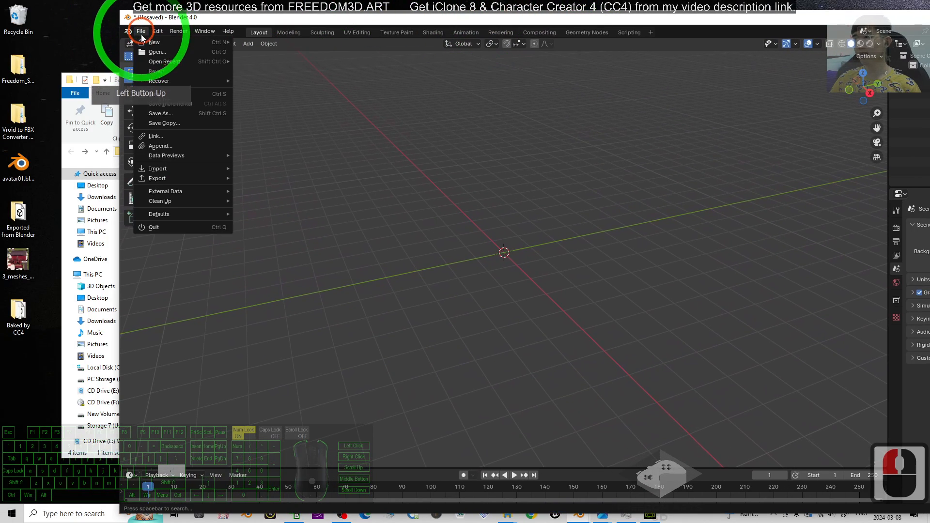
click(160, 168)
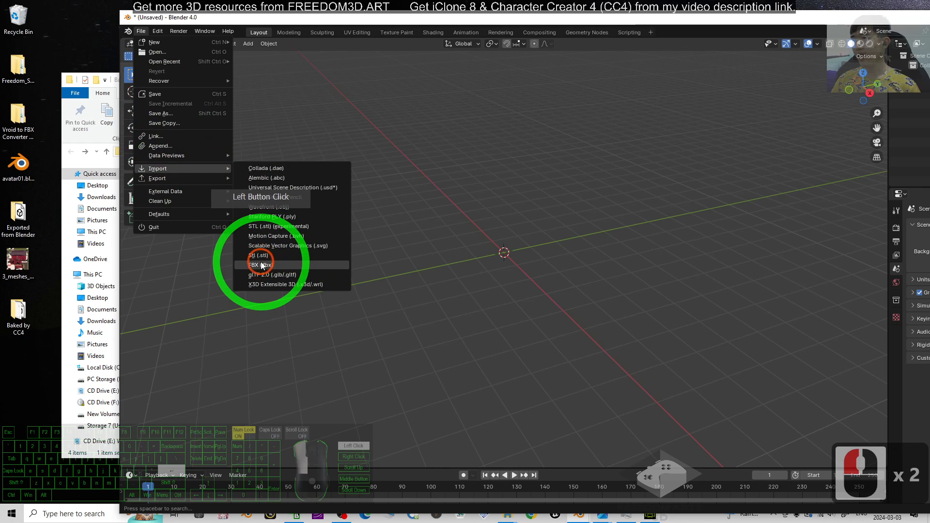
click(271, 263)
click(363, 207)
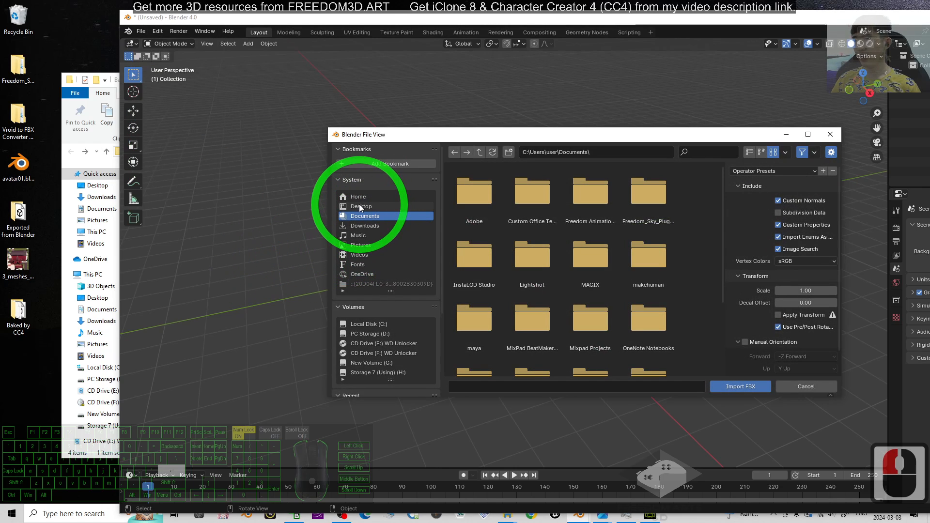
click(585, 278)
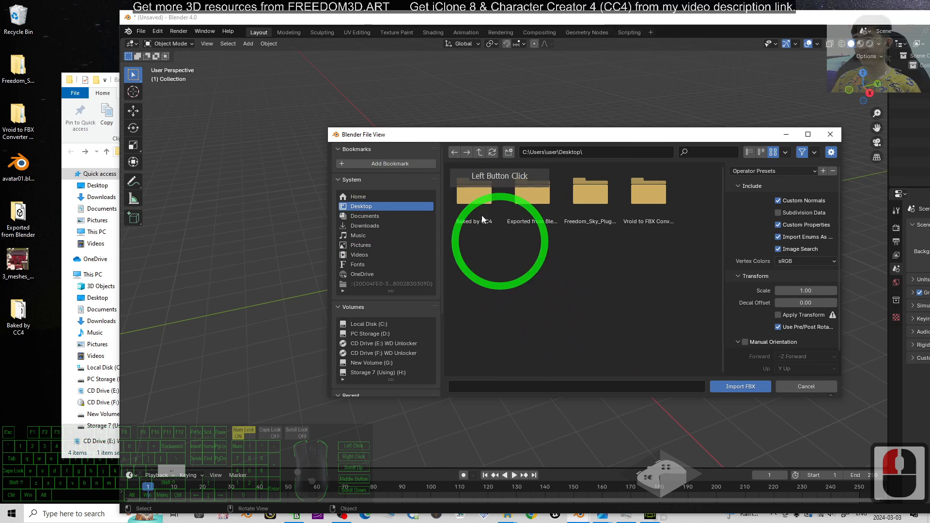
double_click(474, 194)
click(536, 211)
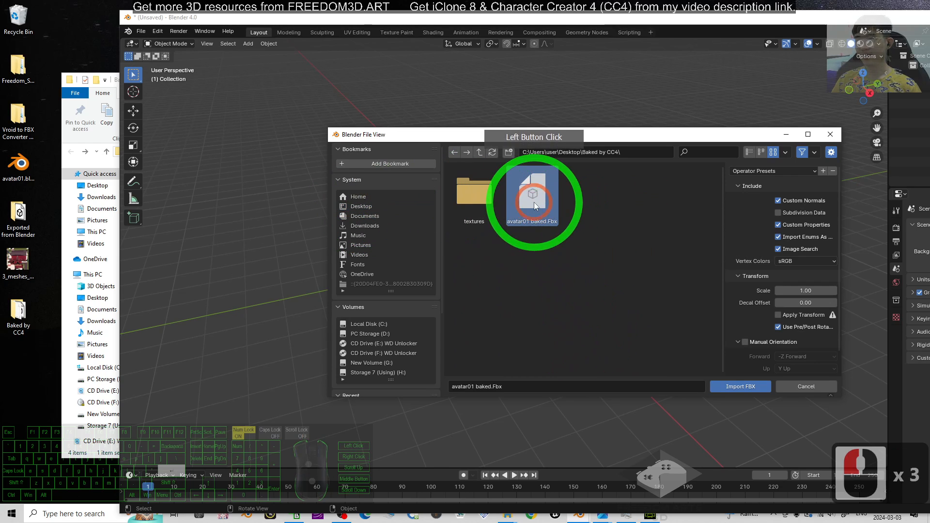
double_click(534, 202)
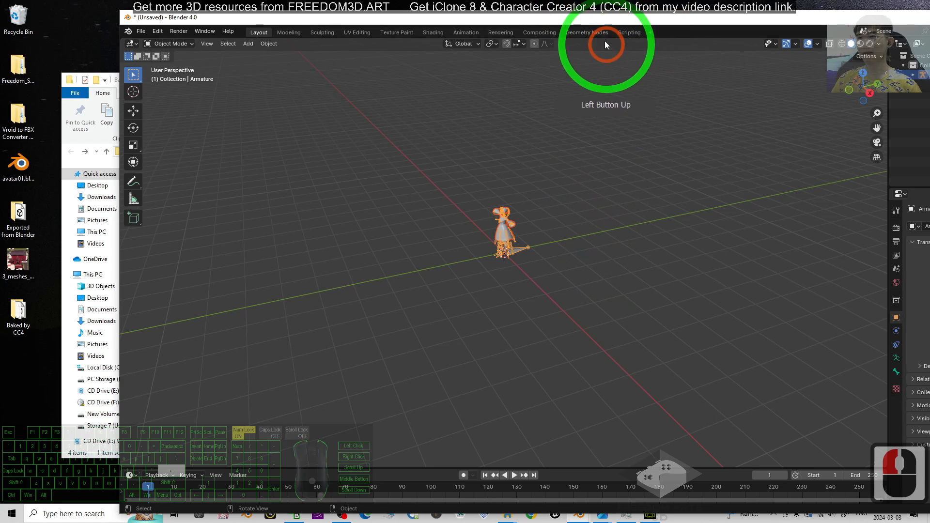
Maximize the Blender window and show the imported avatar in Material Preview shading.
double_click(598, 18)
scroll(512, 207, up, 6)
scroll(512, 209, up, 3)
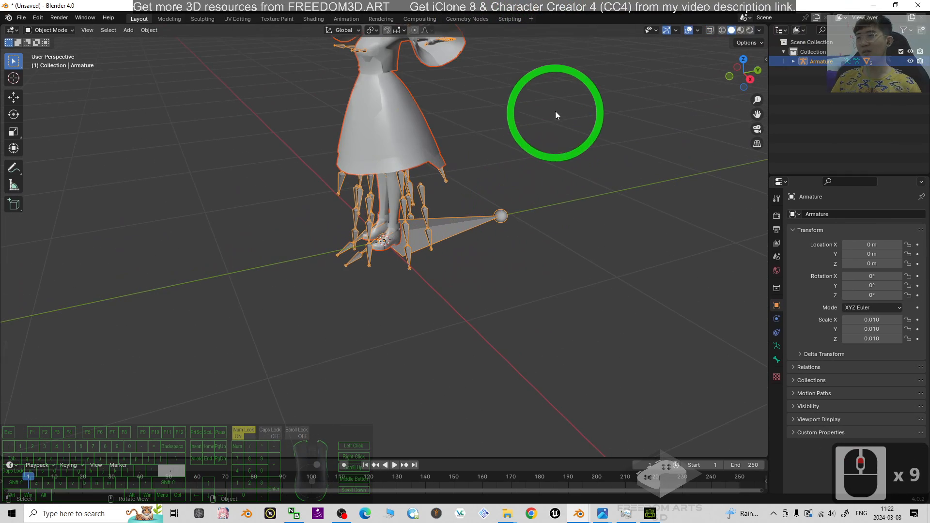
shift+middle_drag(555, 112, 570, 252)
click(736, 30)
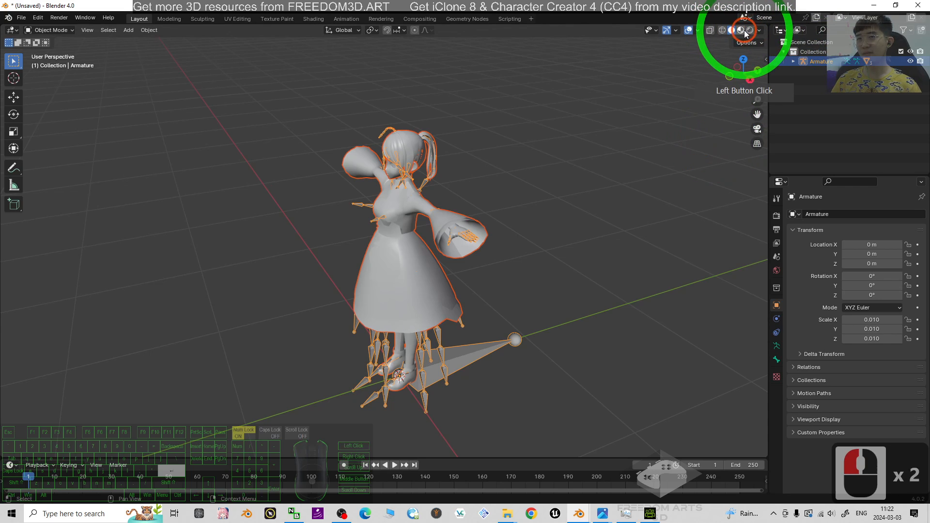
click(580, 287)
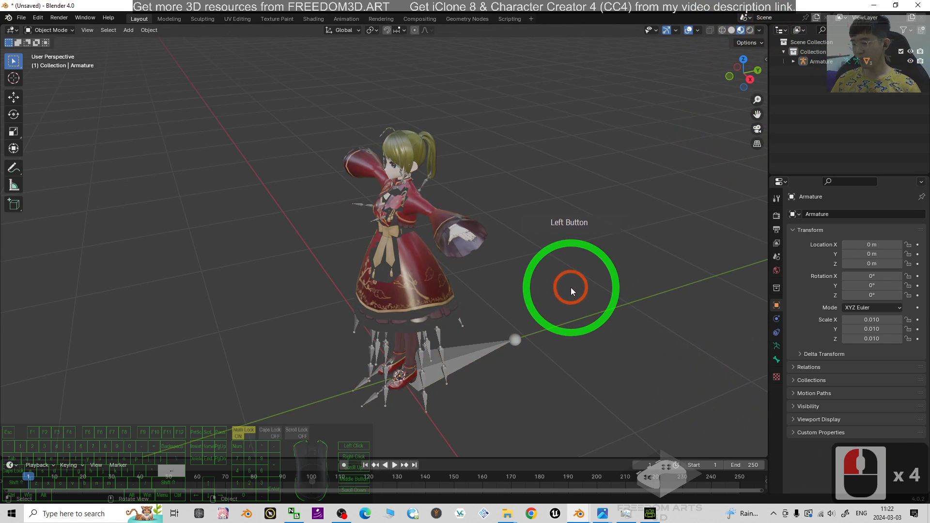
Select the whole avatar and apply its object transform so the scale becomes 1.000.
key(a)
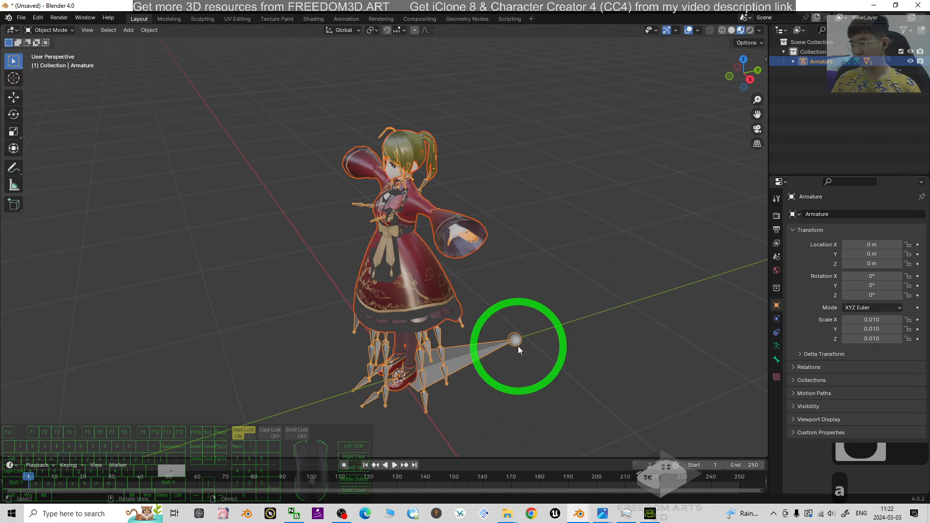
key(ctrl+a)
click(468, 375)
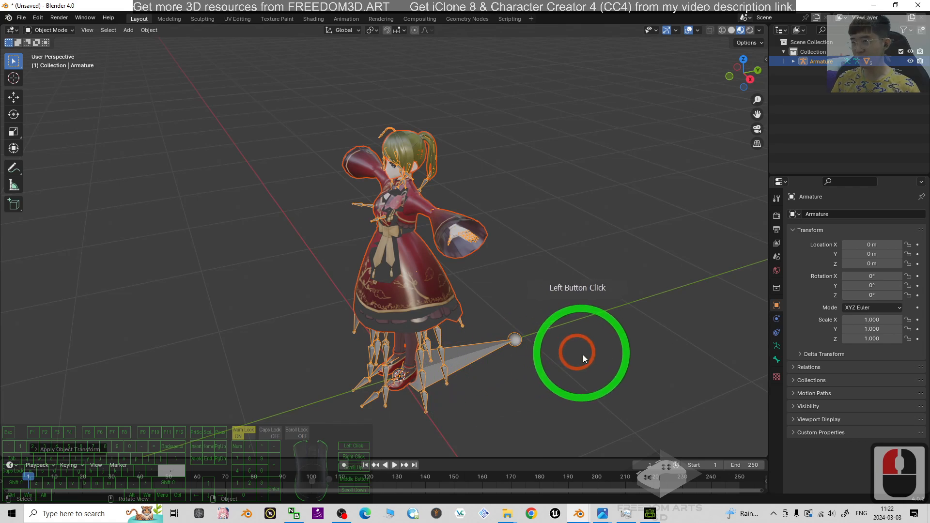
Examine the avatar's textures from the front and select its Body mesh.
middle_drag(583, 354, 557, 260)
scroll(623, 212, up, 4)
scroll(623, 212, down, 1)
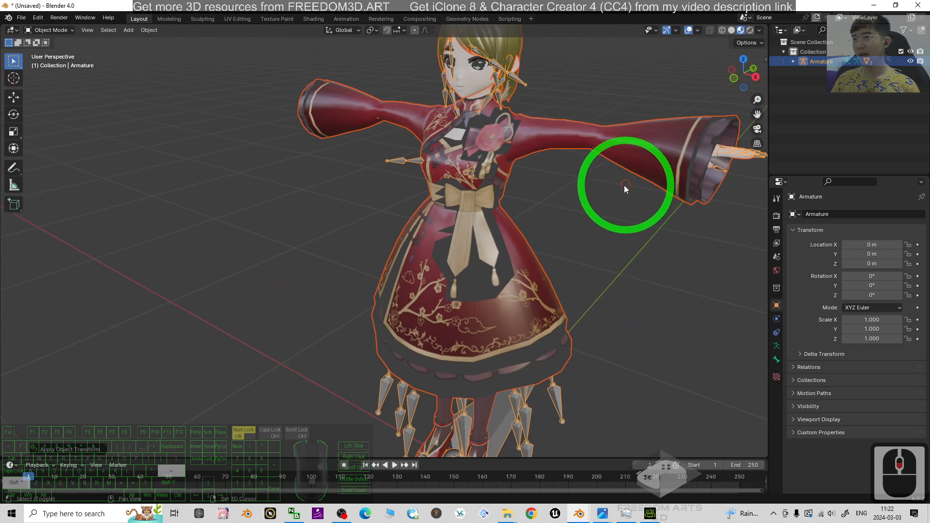
shift+middle_drag(610, 247, 579, 336)
click(530, 265)
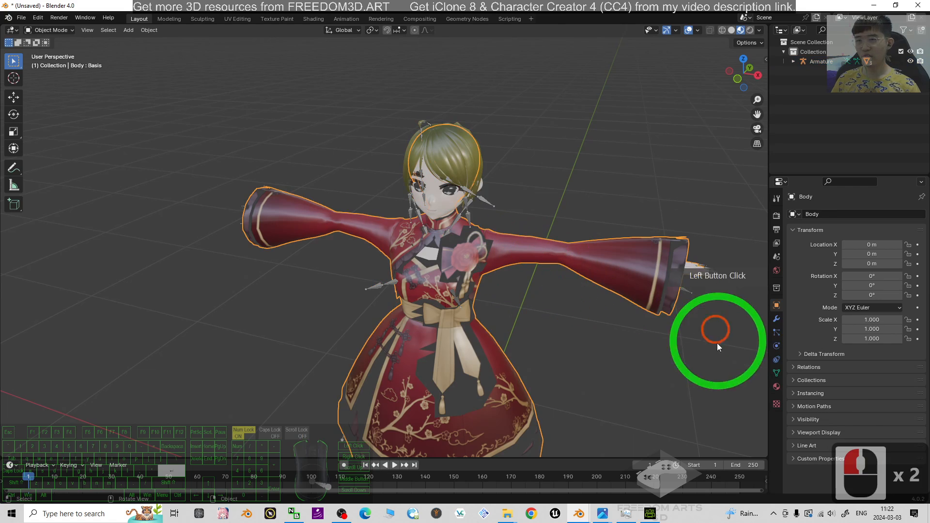
Set the blend mode of the Body mesh's 3_meshes_Merge material to Alpha Clip and check the face and dress.
click(776, 386)
click(853, 211)
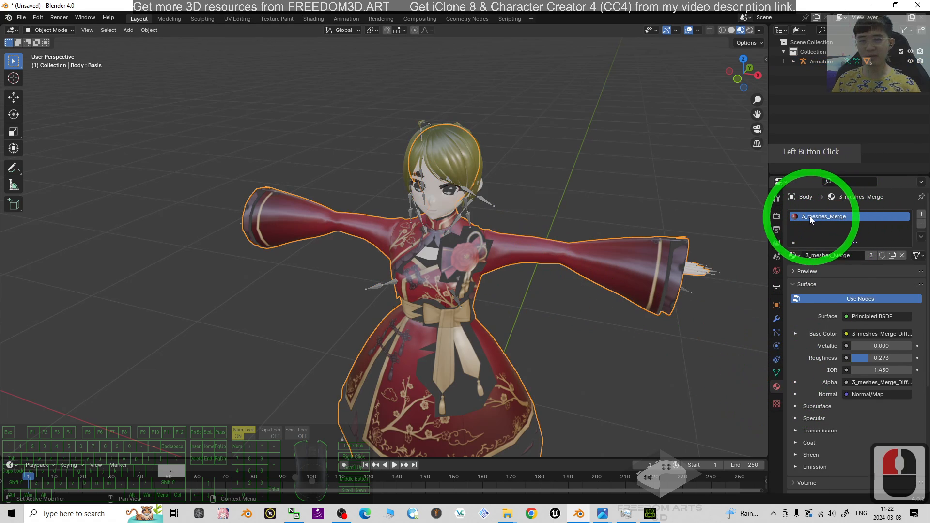
scroll(847, 322, down, 8)
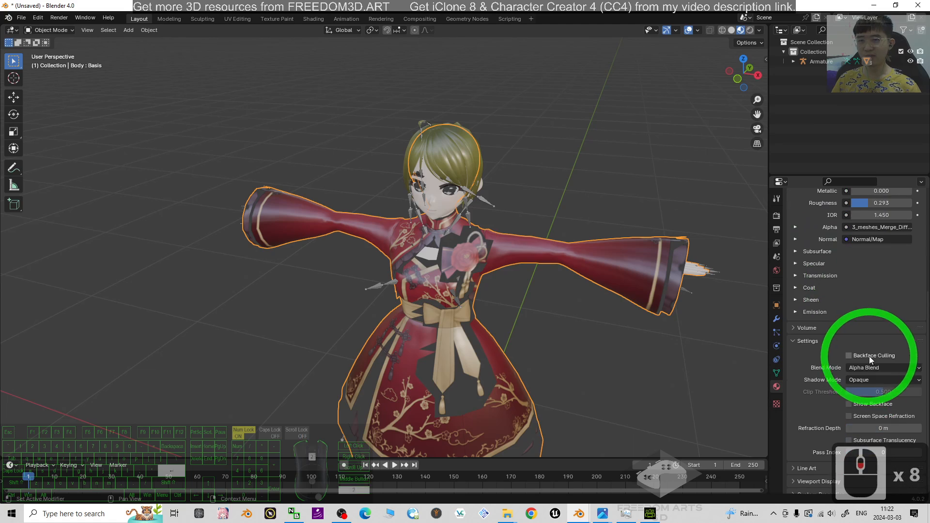
click(874, 369)
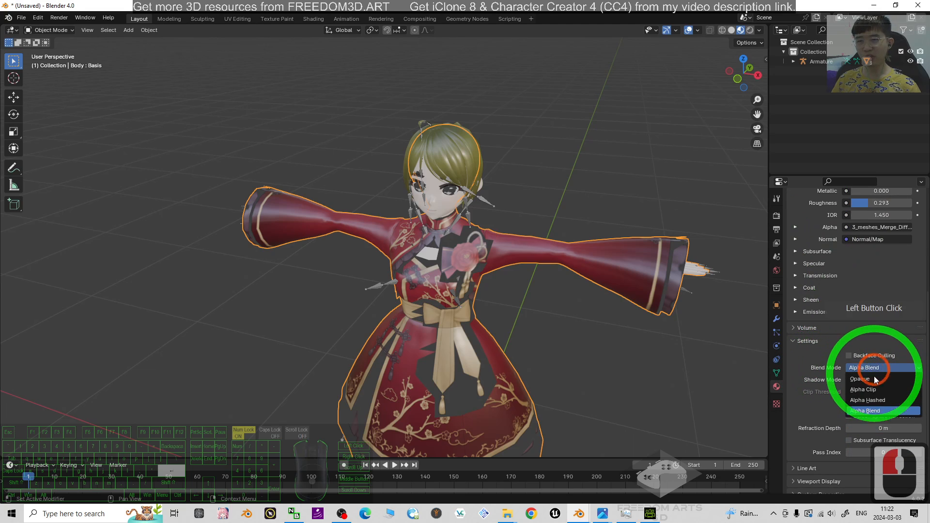
click(872, 385)
scroll(509, 176, up, 2)
scroll(510, 175, up, 2)
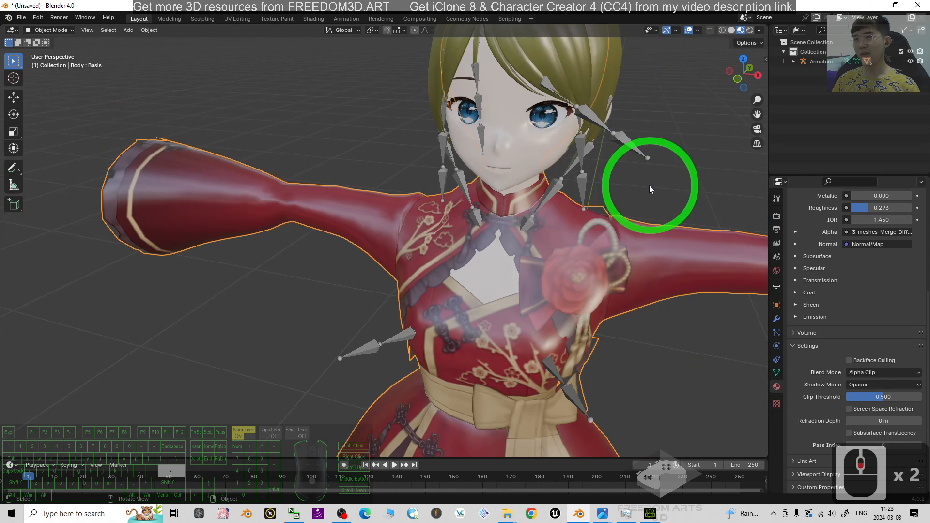
shift+middle_drag(636, 168, 582, 244)
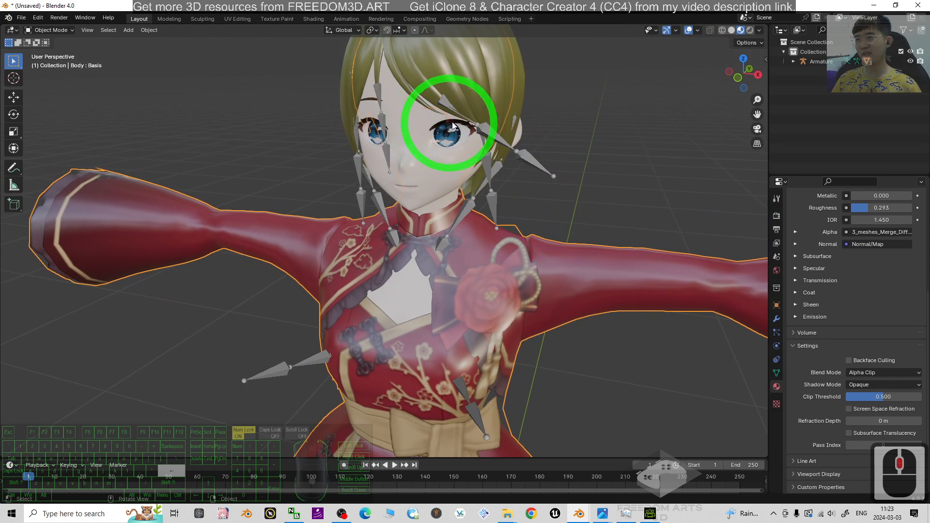
scroll(513, 161, down, 3)
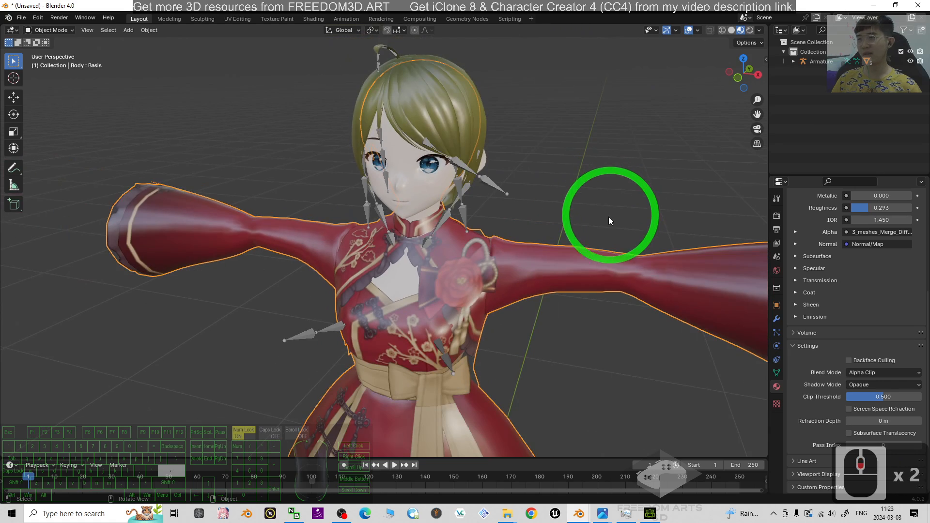
Set the 3_meshes_Merge material's roughness to 1.000 and inspect the avatar's surface up close.
scroll(875, 335, up, 2)
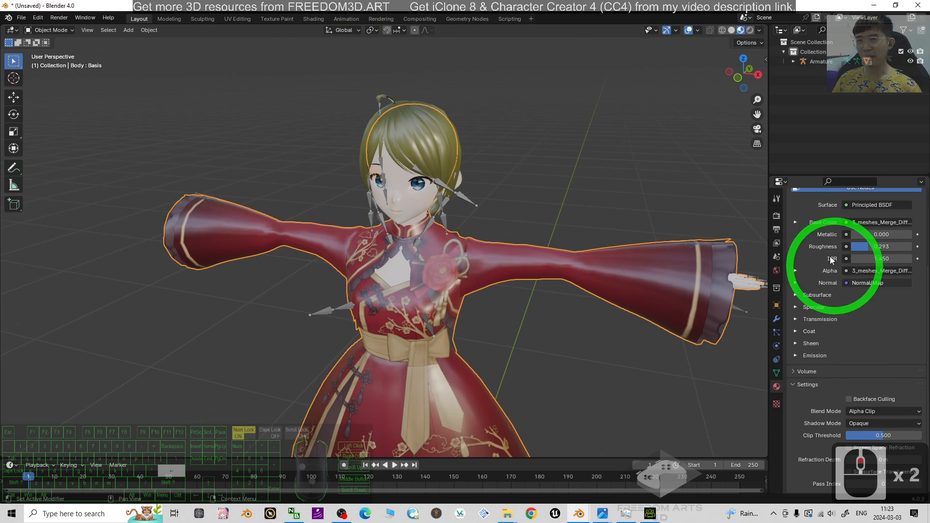
drag(864, 248, 834, 232)
scroll(501, 329, down, 4)
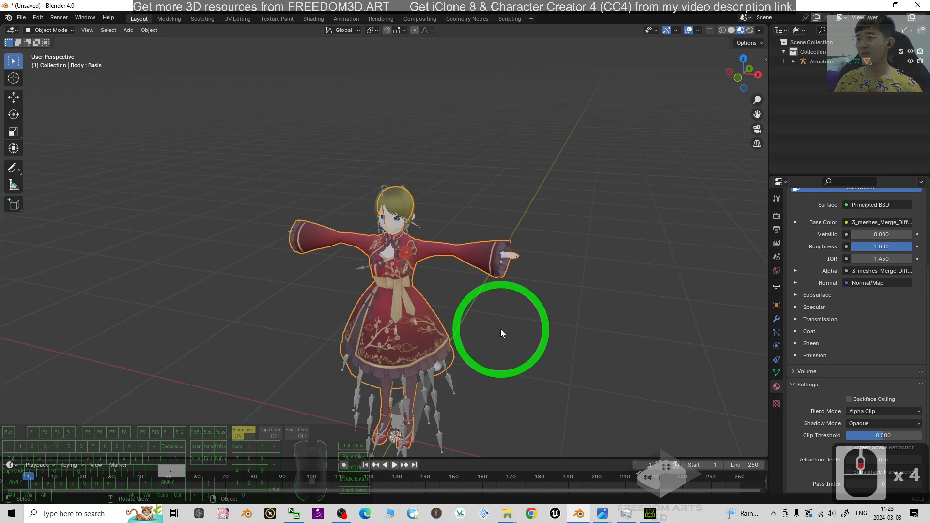
scroll(487, 344, up, 6)
scroll(448, 340, down, 2)
middle_drag(568, 287, 487, 362)
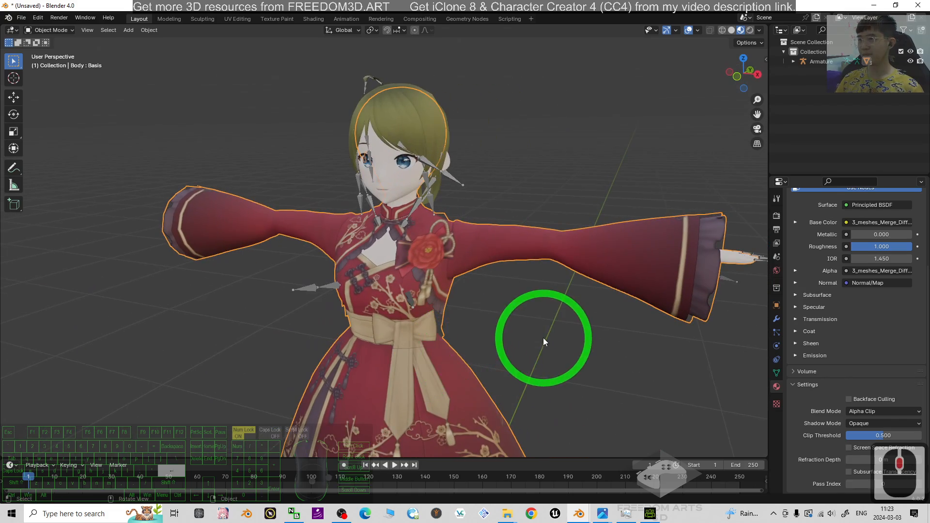
scroll(526, 315, up, 5)
scroll(518, 215, down, 2)
shift+middle_drag(523, 219, 487, 301)
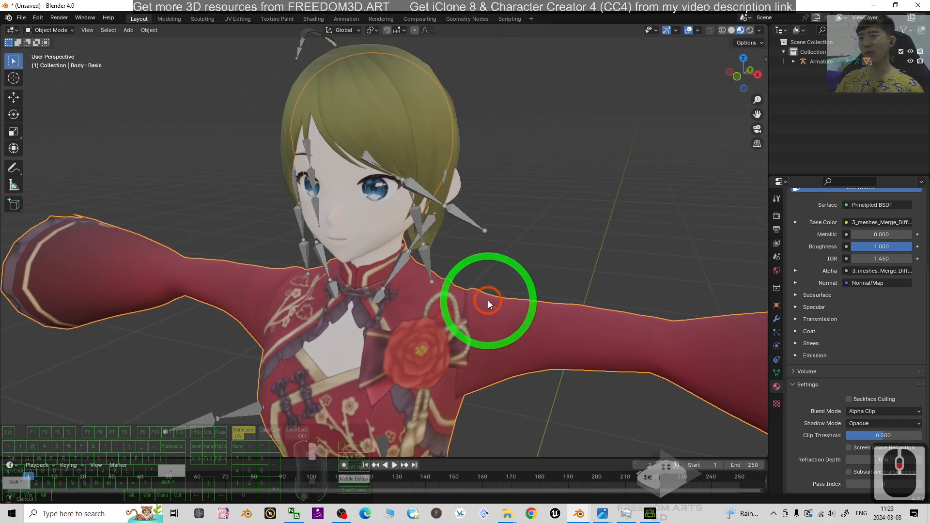
Select the Face mesh and examine its facial expression shape keys.
click(384, 216)
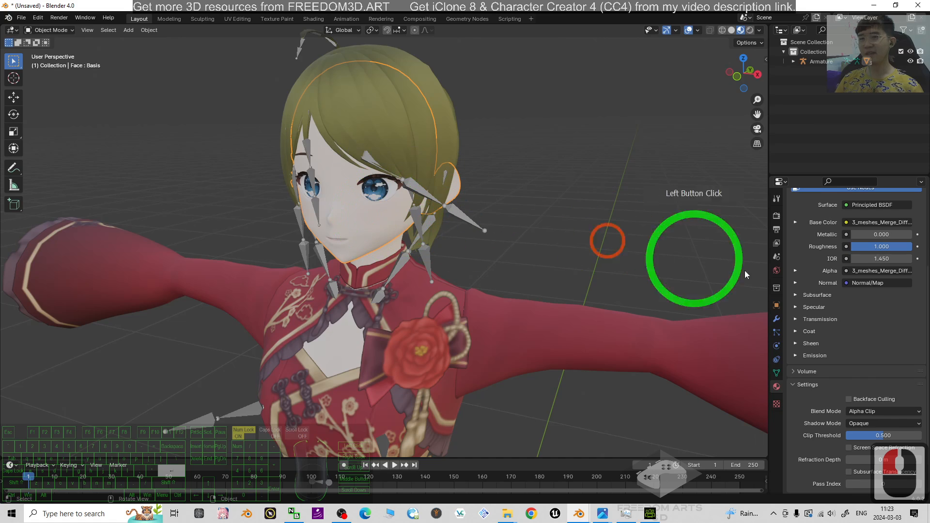
click(775, 373)
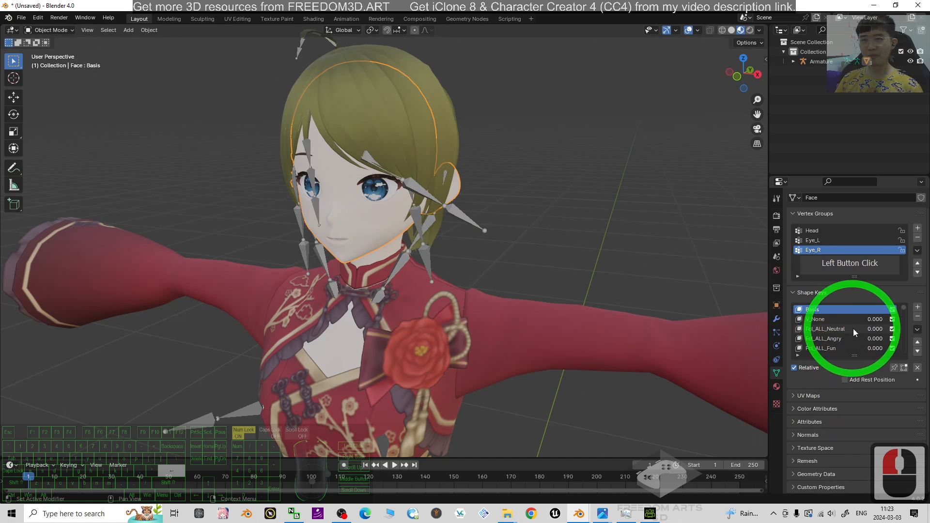
drag(872, 330, 848, 319)
scroll(859, 334, down, 2)
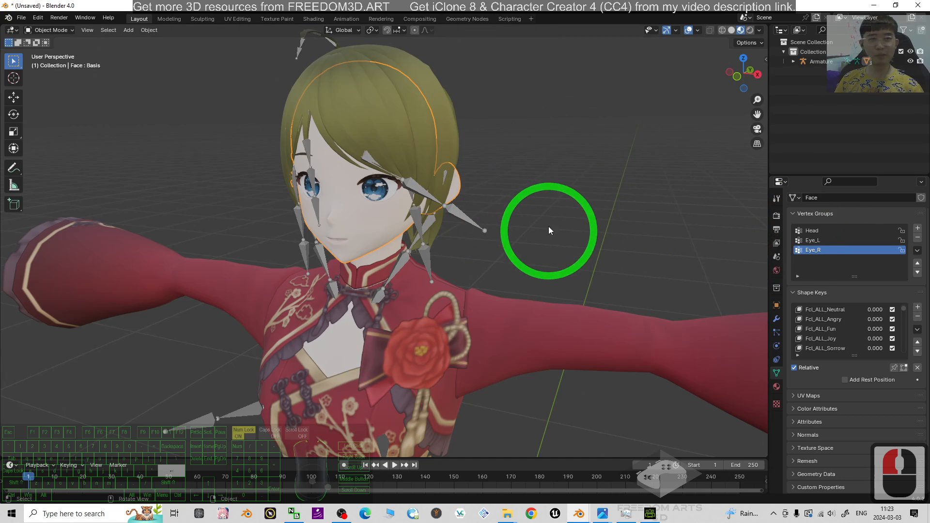
scroll(549, 226, up, 3)
middle_drag(586, 306, 608, 292)
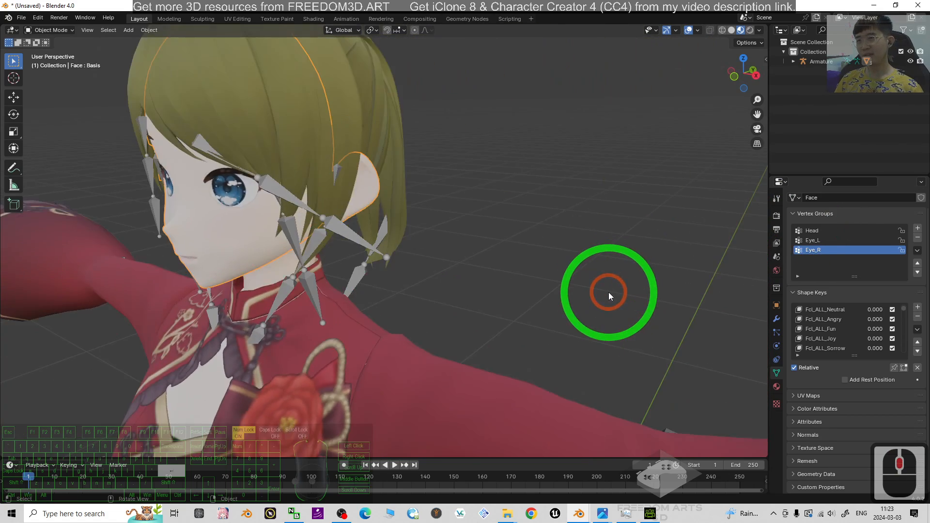
scroll(483, 332, down, 8)
shift+middle_drag(466, 376, 584, 228)
Open the Face mesh in the UV Editing workspace and view the whole merged diffuse texture.
click(777, 385)
click(309, 40)
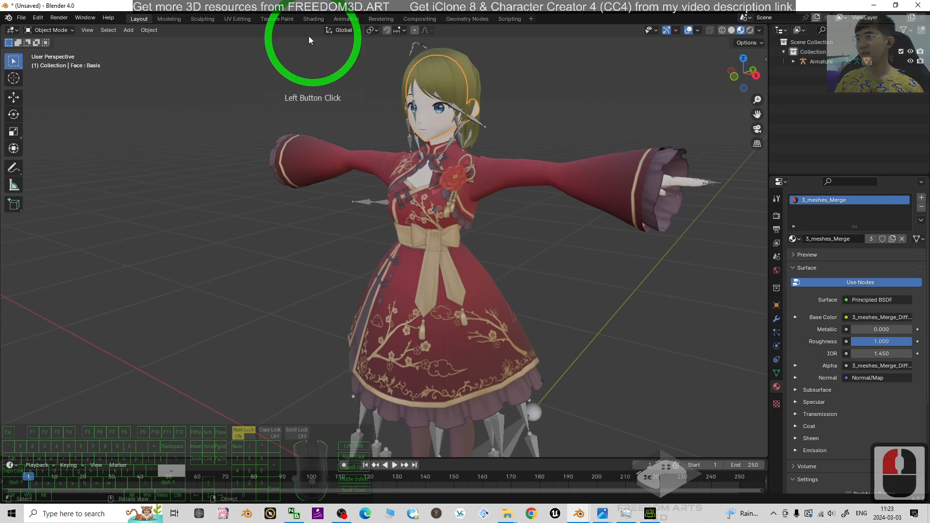
click(238, 19)
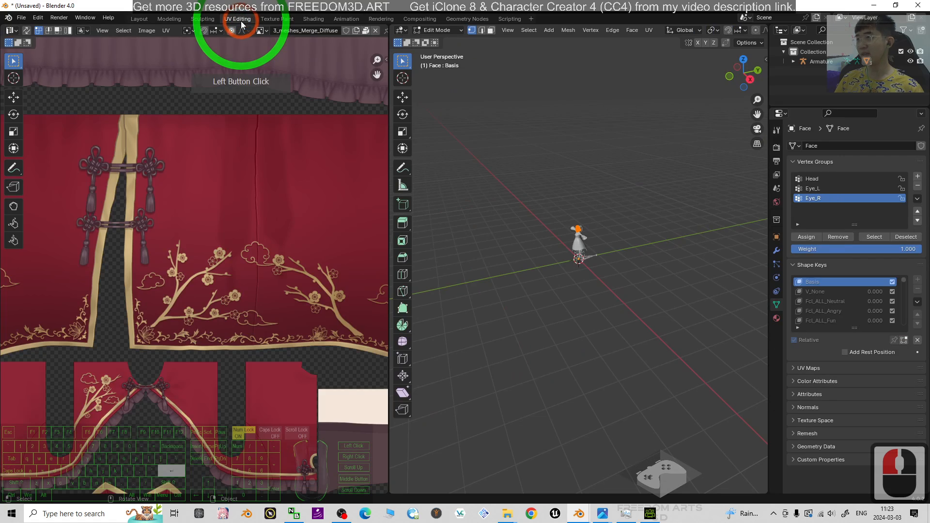
click(226, 191)
scroll(232, 194, down, 6)
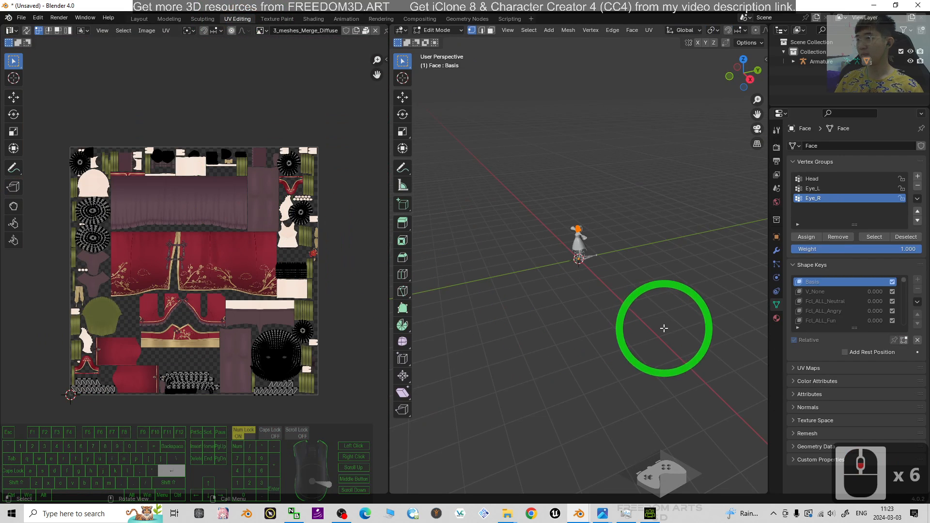
click(608, 279)
scroll(608, 280, up, 8)
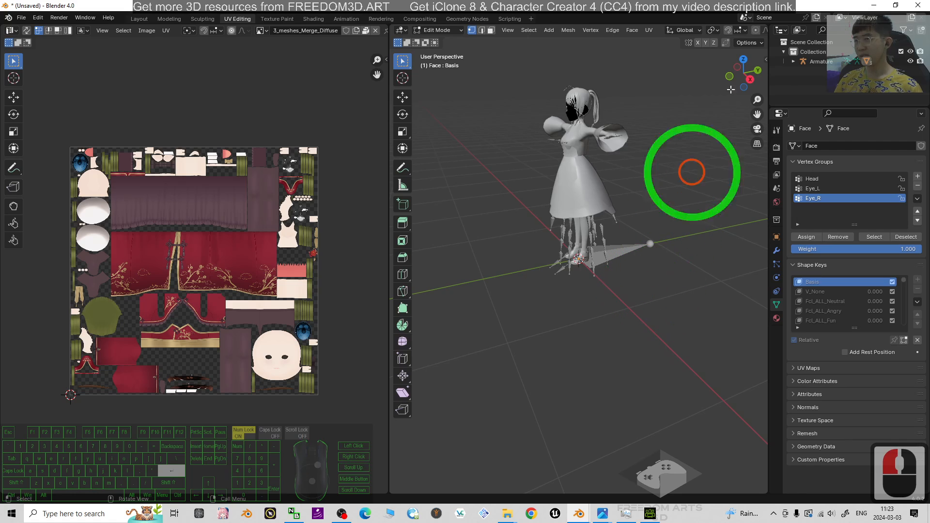
Show the 3D view in Material Preview shading and widen it while keeping the whole UV texture visible.
click(693, 44)
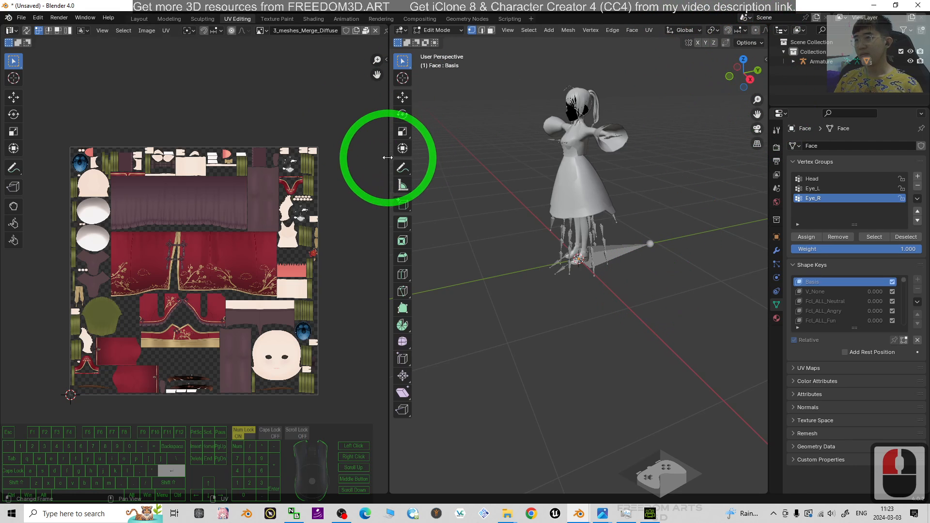
drag(387, 158, 232, 145)
click(745, 31)
click(238, 185)
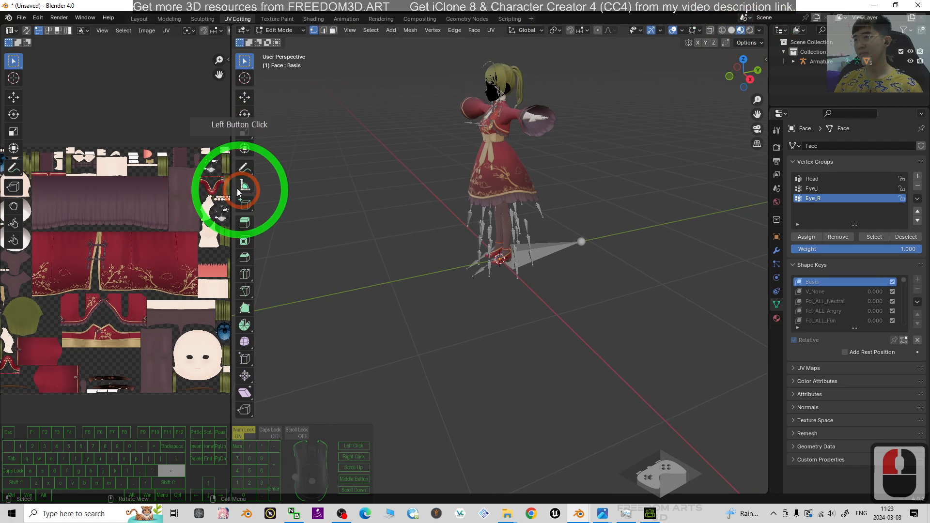
drag(237, 184, 336, 187)
Select all of the Face mesh's geometry to display its UVs over the merged texture.
scroll(705, 187, up, 4)
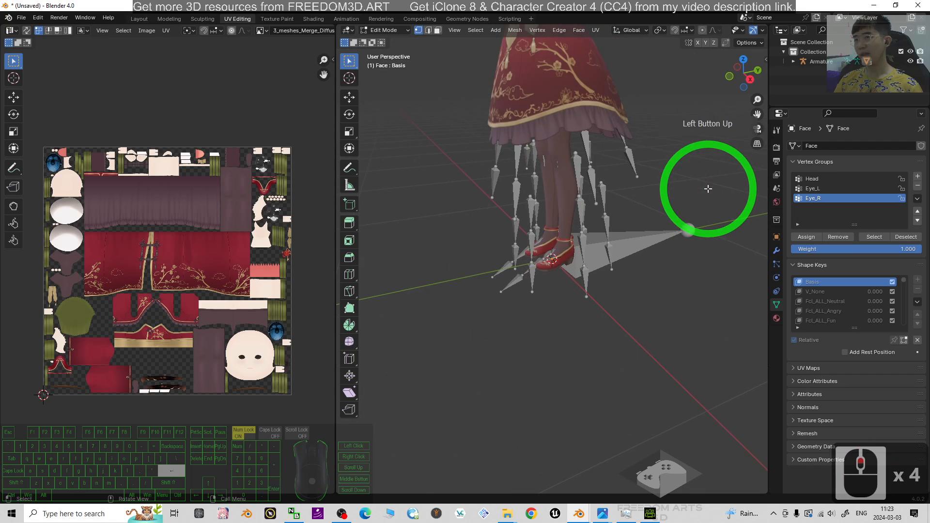
shift+middle_drag(697, 152, 703, 286)
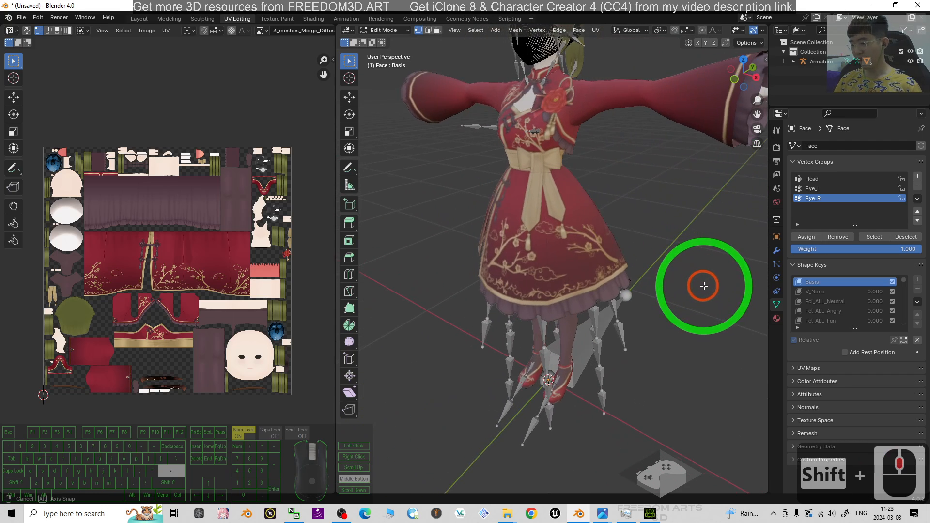
key(a)
shift+middle_drag(704, 181, 698, 295)
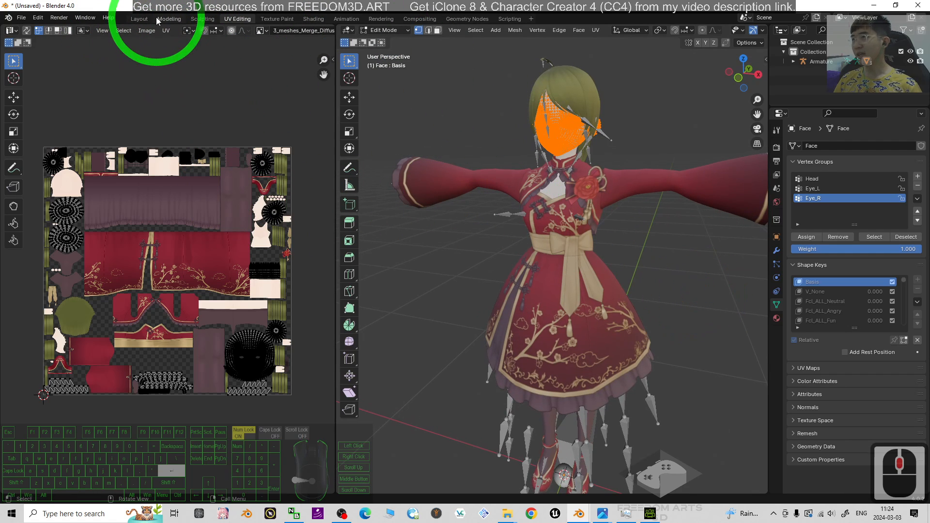
Return to the Layout workspace, select the Body mesh and open it in the UV Editing workspace.
click(139, 19)
click(585, 265)
click(330, 95)
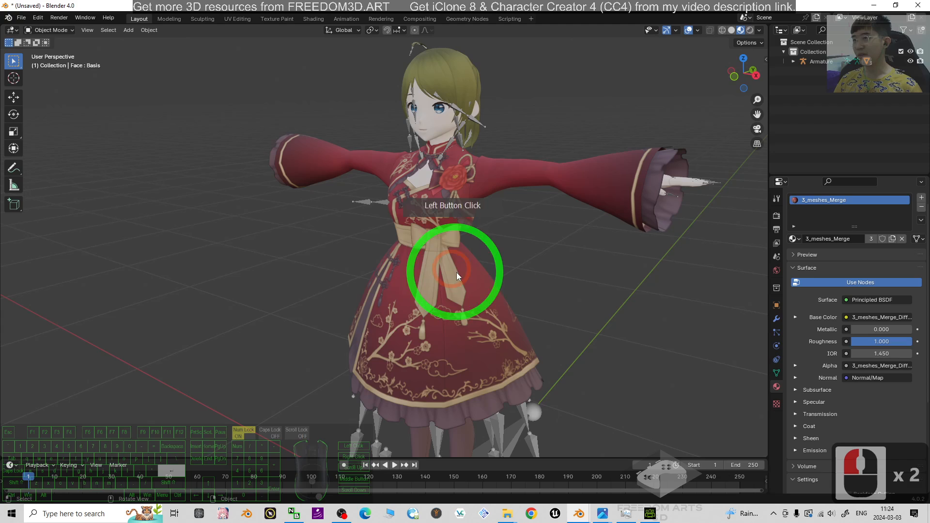
click(467, 275)
click(242, 52)
click(237, 19)
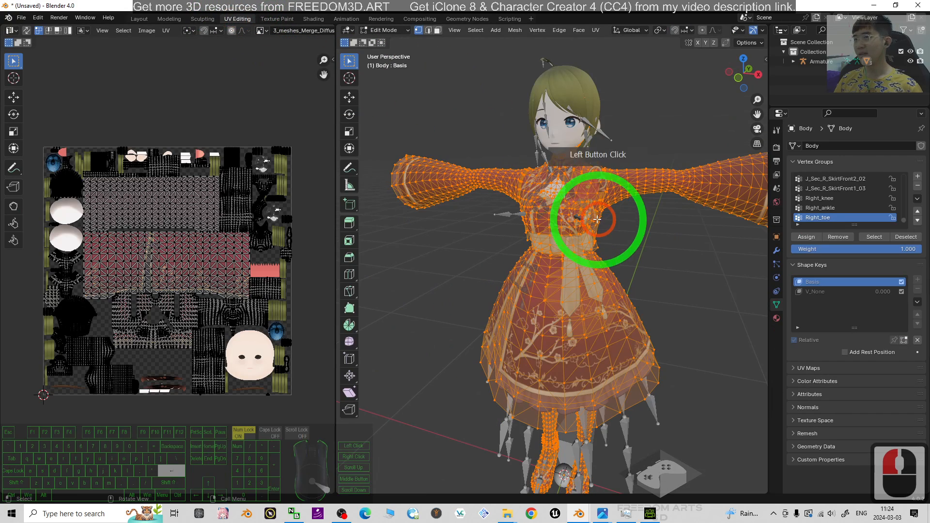
Select all of the Body mesh's geometry to examine its UVs on the merged texture, and clear the selection.
click(682, 277)
key(a)
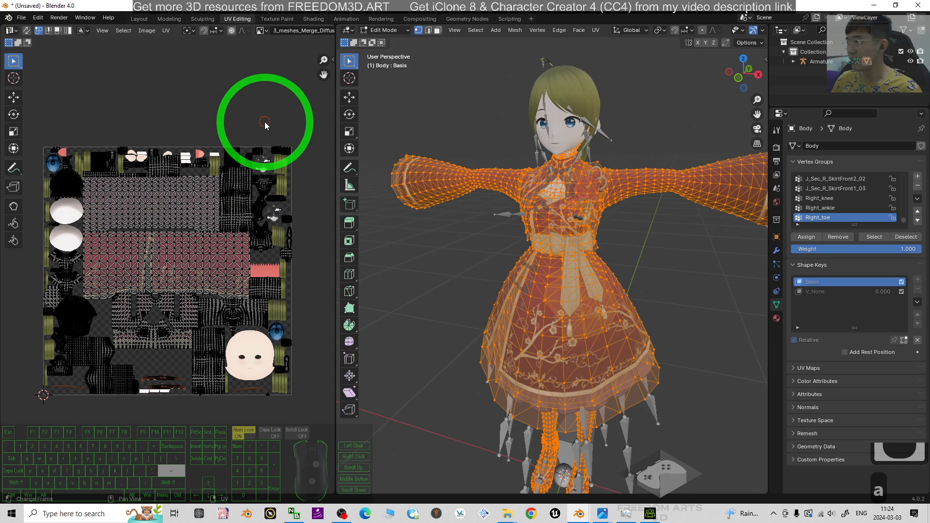
click(269, 146)
click(471, 272)
click(296, 207)
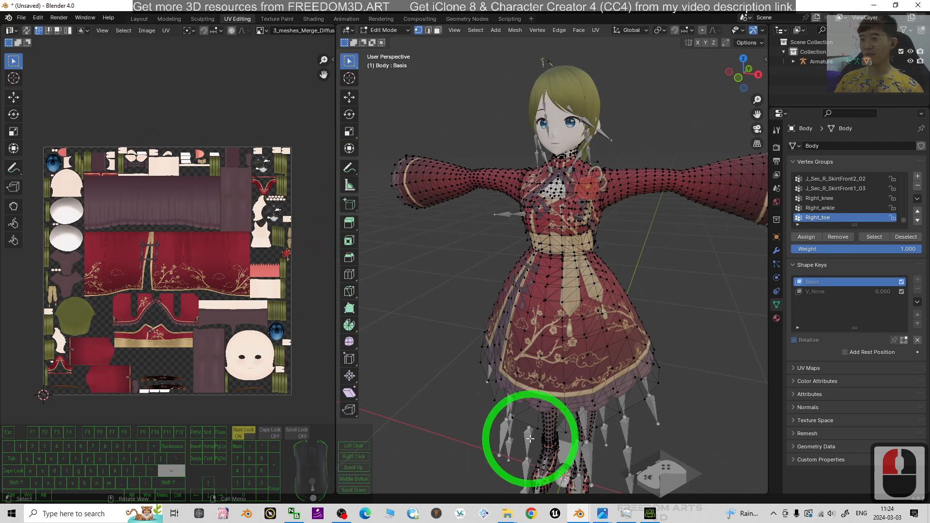
Switch to Character Creator 4 and review the avatar's material list and the Hair material's texture channels.
click(650, 513)
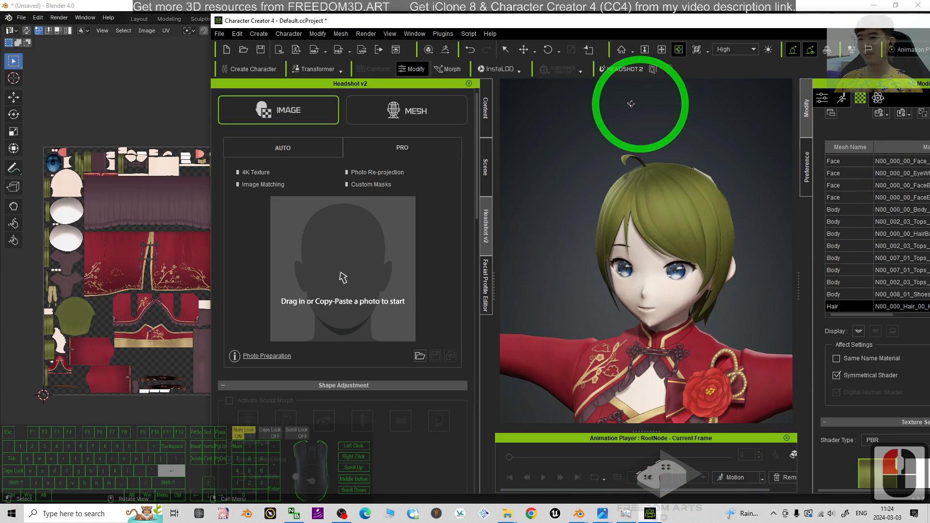
drag(556, 19, 513, 1)
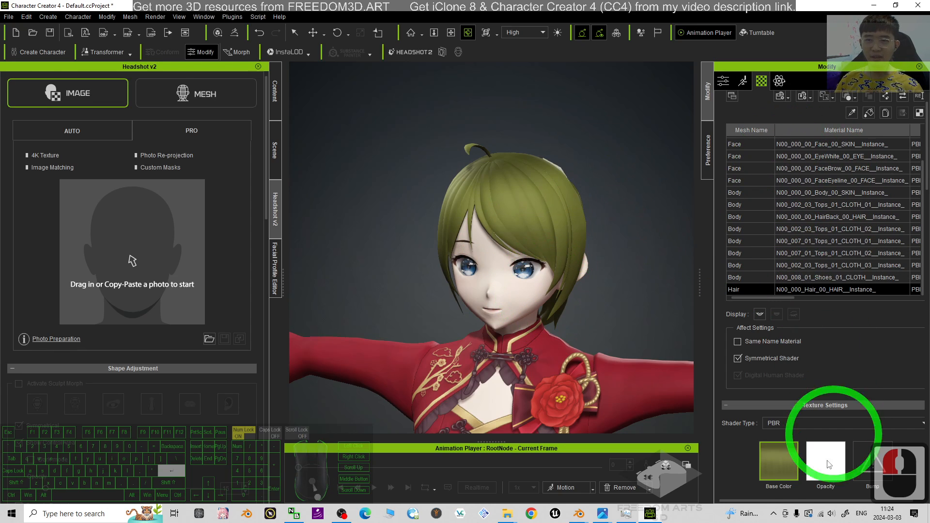
scroll(845, 429, down, 3)
scroll(747, 166, down, 3)
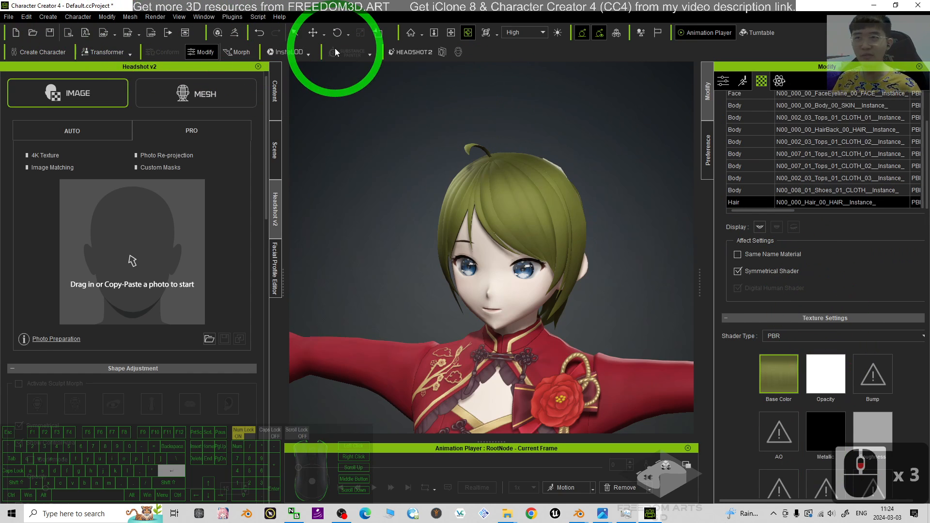
click(874, 5)
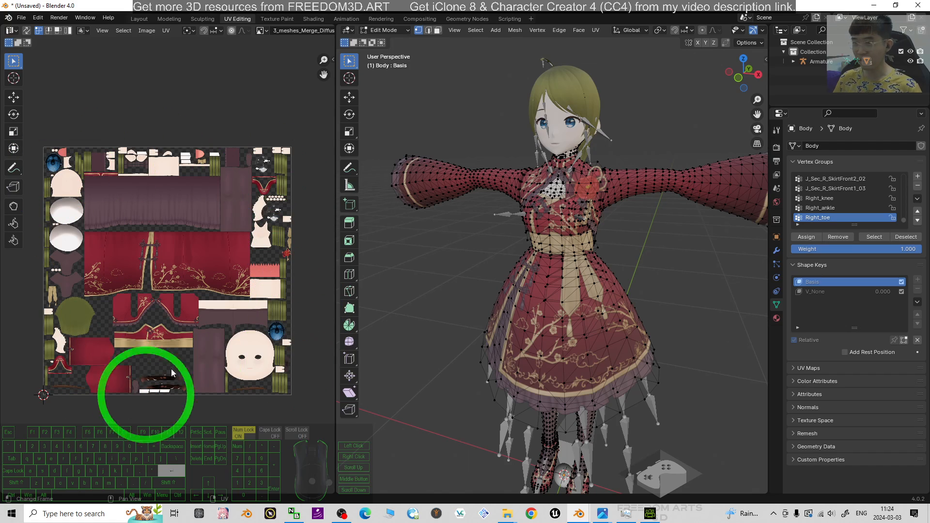
Return to Blender's Layout workspace and inspect the whole textured avatar.
click(720, 270)
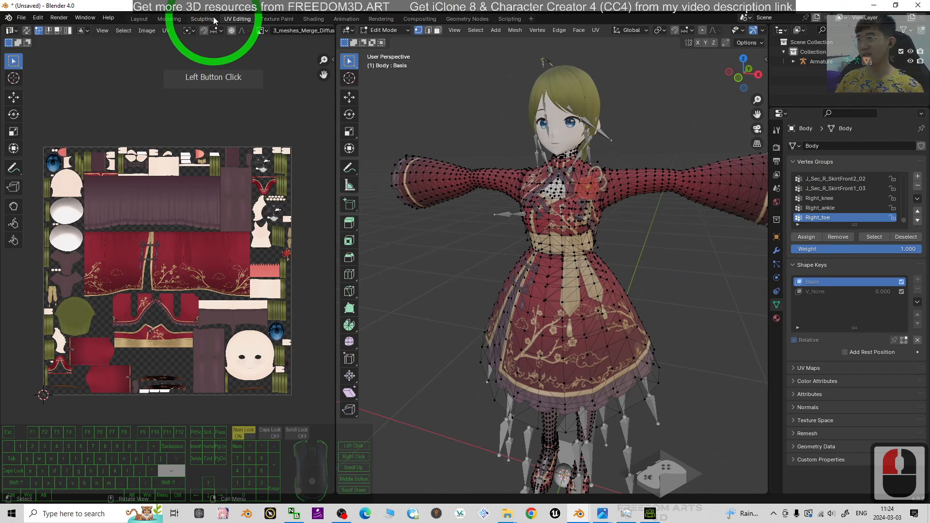
click(139, 19)
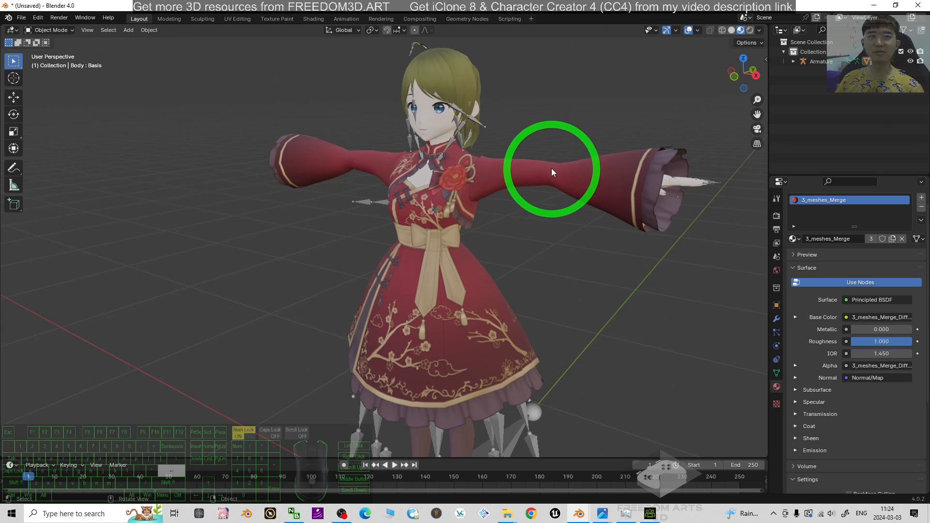
scroll(603, 261, up, 2)
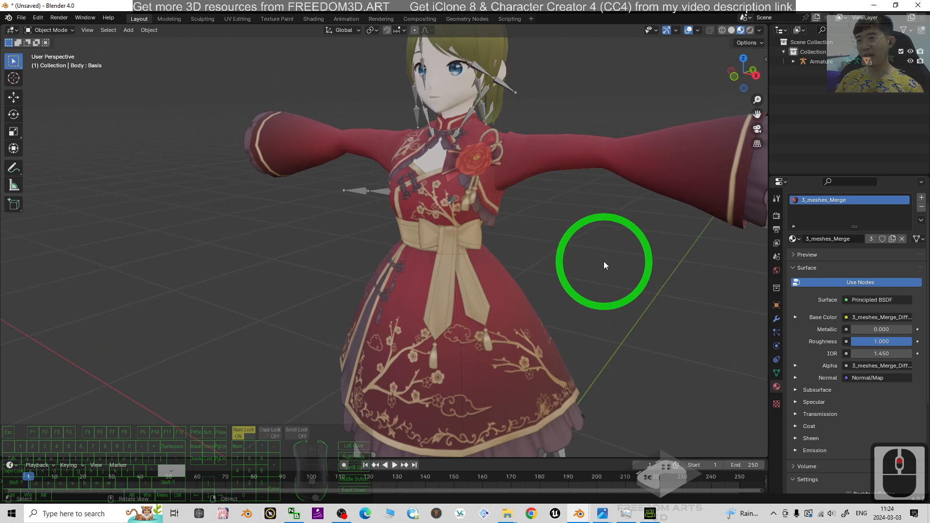
scroll(604, 264, down, 2)
middle_drag(584, 324, 595, 349)
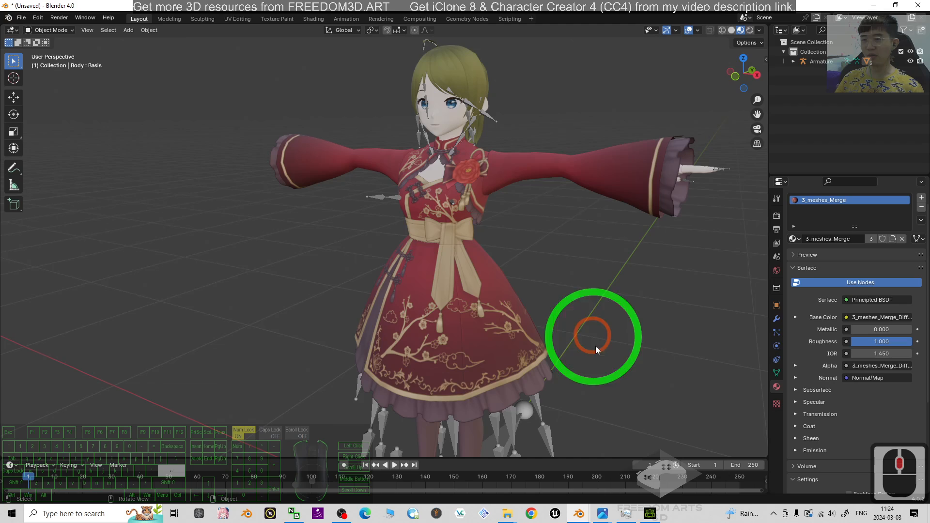
Switch to Character Creator 4 and examine the original avatar's head up close.
click(649, 514)
click(582, 296)
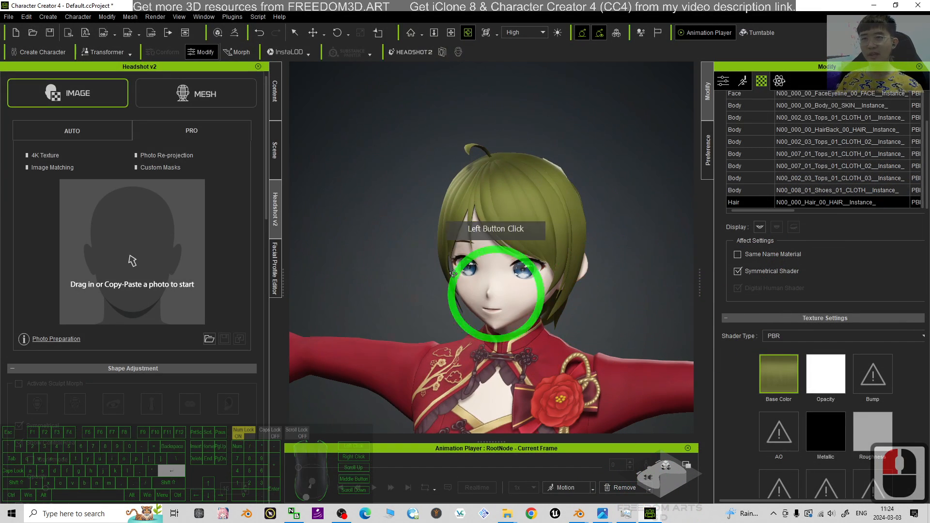
scroll(593, 221, up, 3)
shift+middle_drag(640, 329, 649, 341)
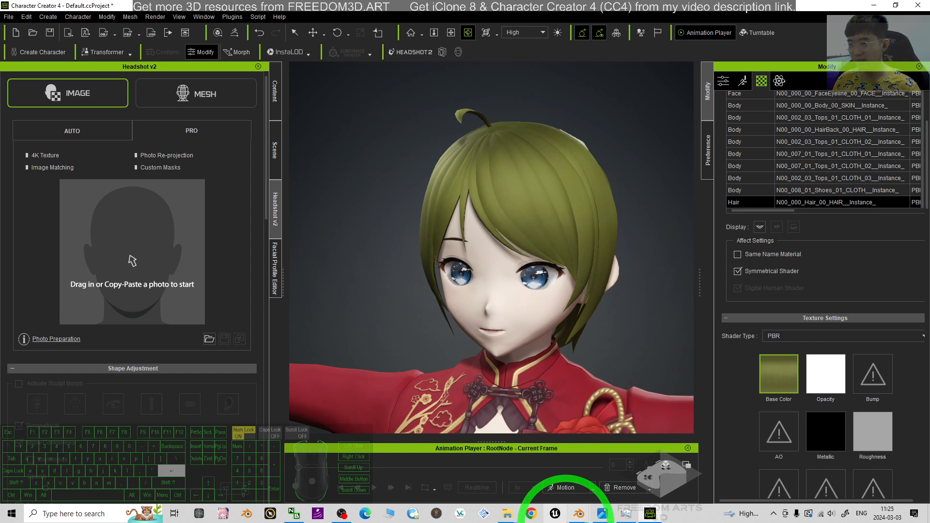
Switch back to Blender, and open the cover.jpg image in Photos.
click(578, 513)
click(621, 462)
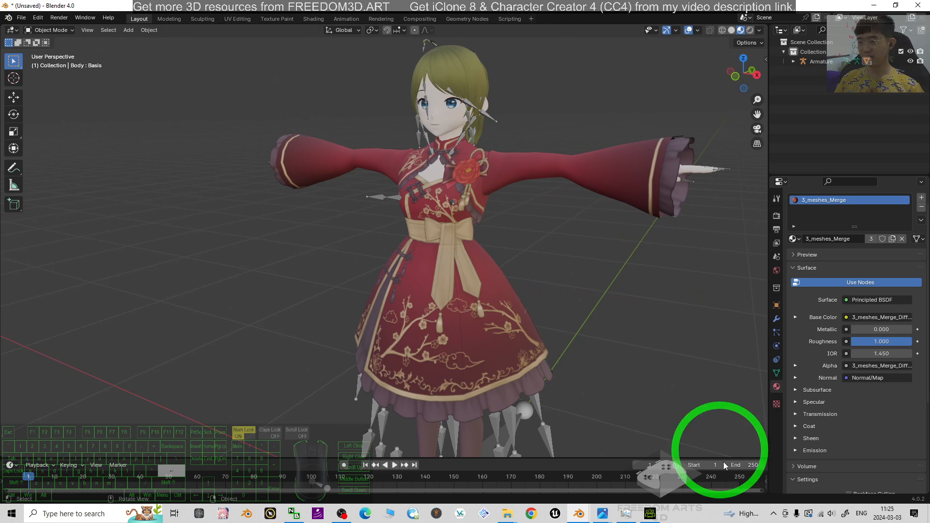
mouse_move(605, 514)
click(563, 450)
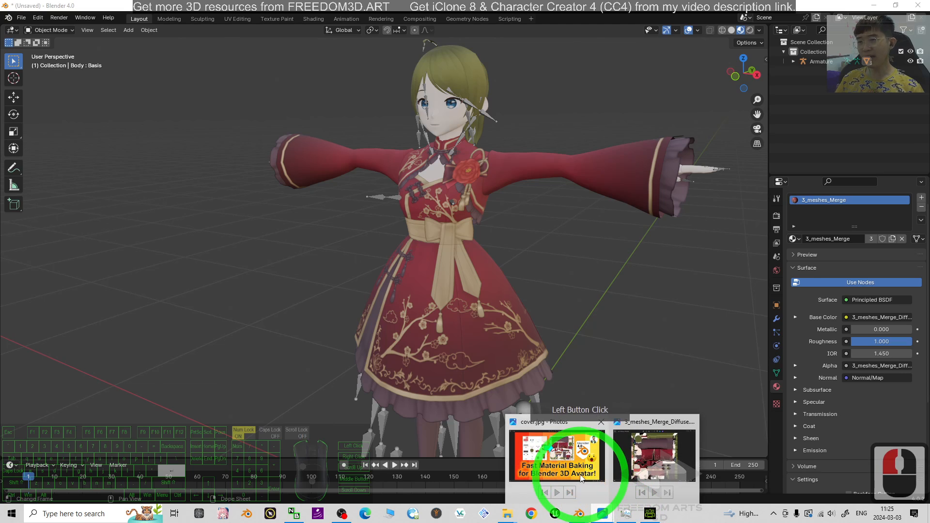